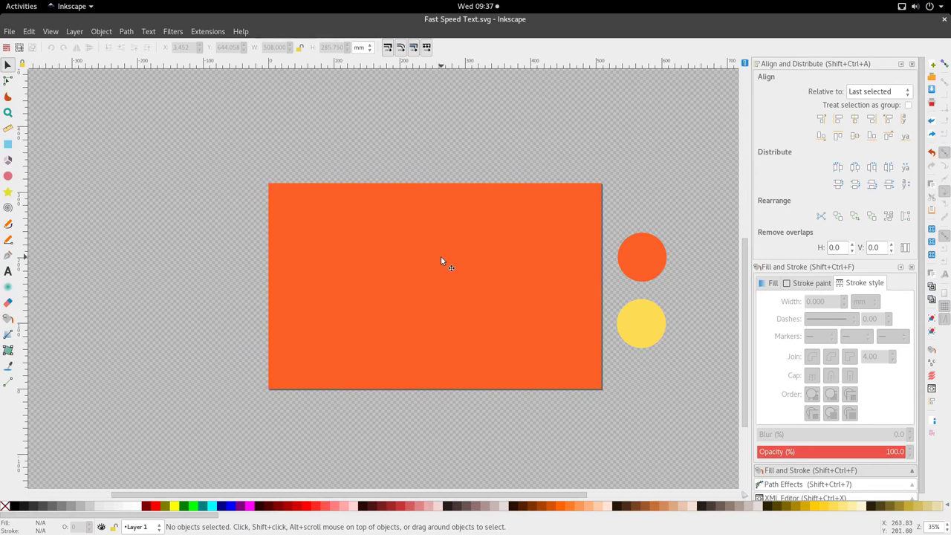
left_click(442, 296)
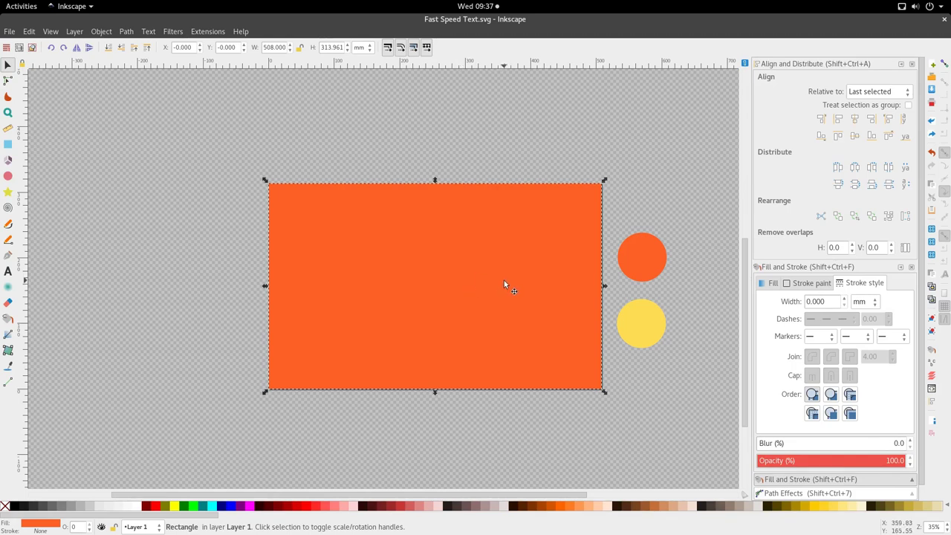
left_click(643, 260)
left_click(642, 323)
scroll(604, 284, "up", 1)
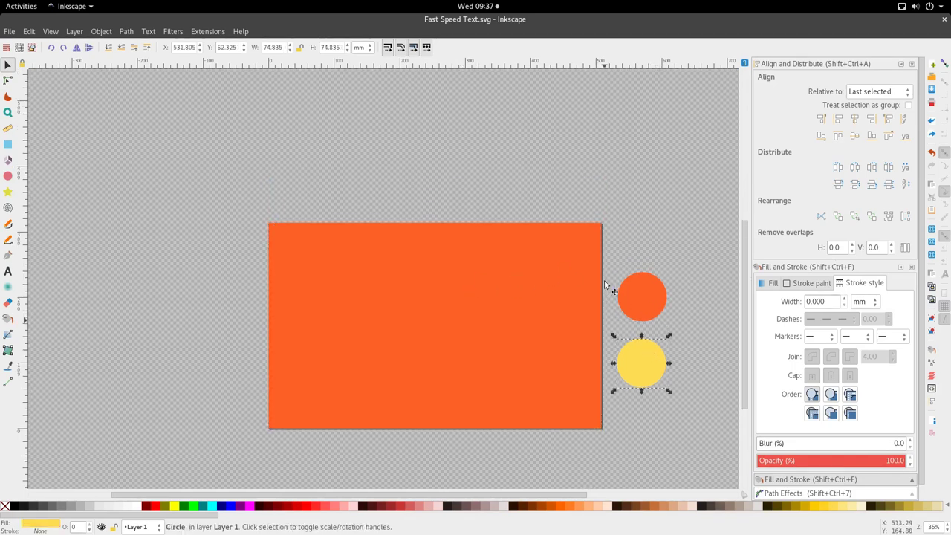
left_click(509, 292)
Step: Bring the reference image "space speed type Thumbnail.png" from the image viewer into the drawing and place it over the orange rectangle's lower-right corner
key("alt+Tab")
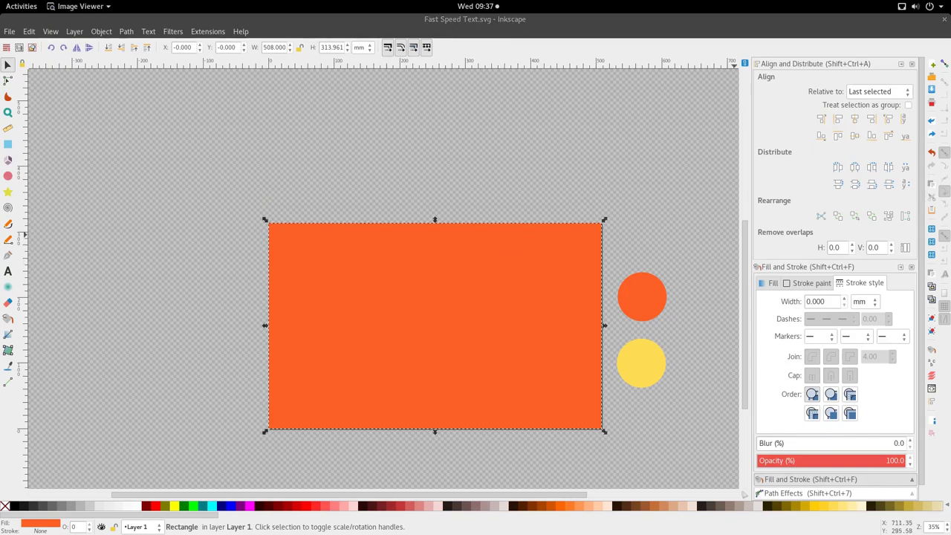
scroll(383, 220, "up", 3)
scroll(456, 199, "down", 1, "ctrl")
scroll(456, 199, "down", 2)
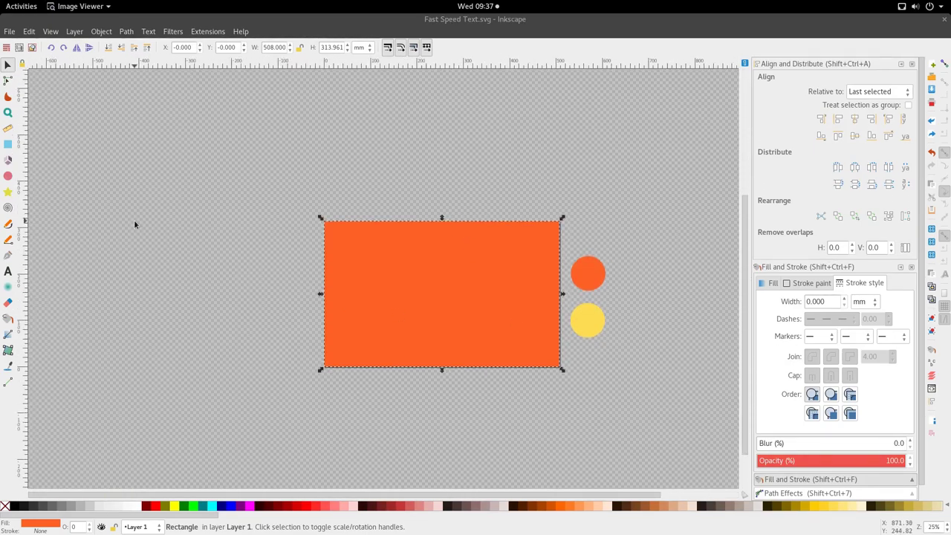
left_click_drag(134, 222, 134, 221)
left_click(541, 332)
left_click_drag(543, 335, 622, 409)
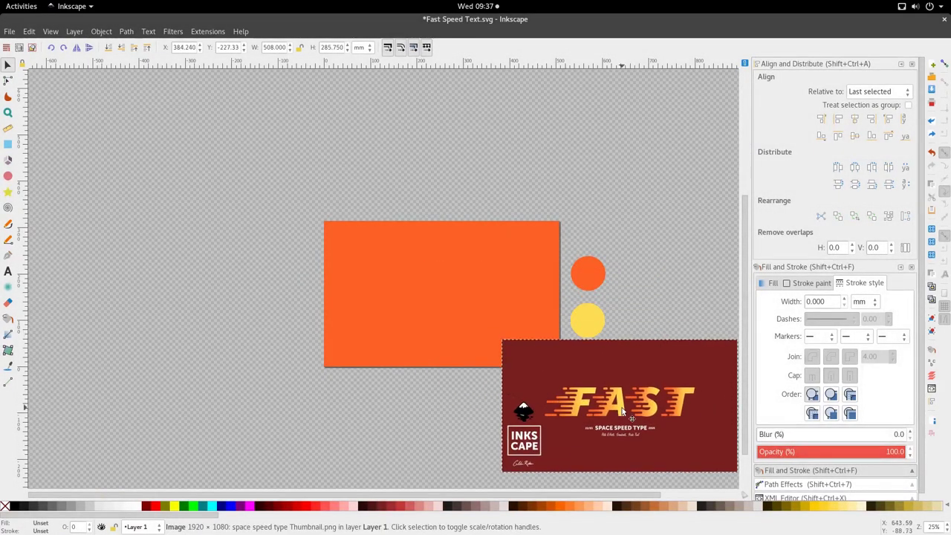
Step: Fill the orange rectangle with the dark red sampled from the reference image's background
left_click(541, 327)
key("d")
left_click(605, 383)
Step: Remove the reference image from the drawing
key("s")
left_click(612, 362)
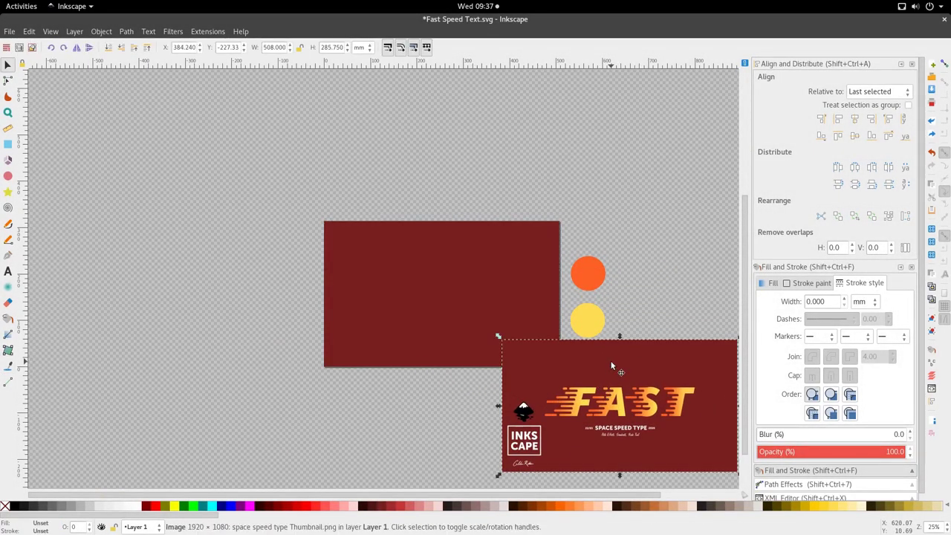
key("ctrl+x")
Step: Create a flowed text frame across the middle of the dark red rectangle and enter "FAST"
scroll(428, 285, "up", 1, "ctrl")
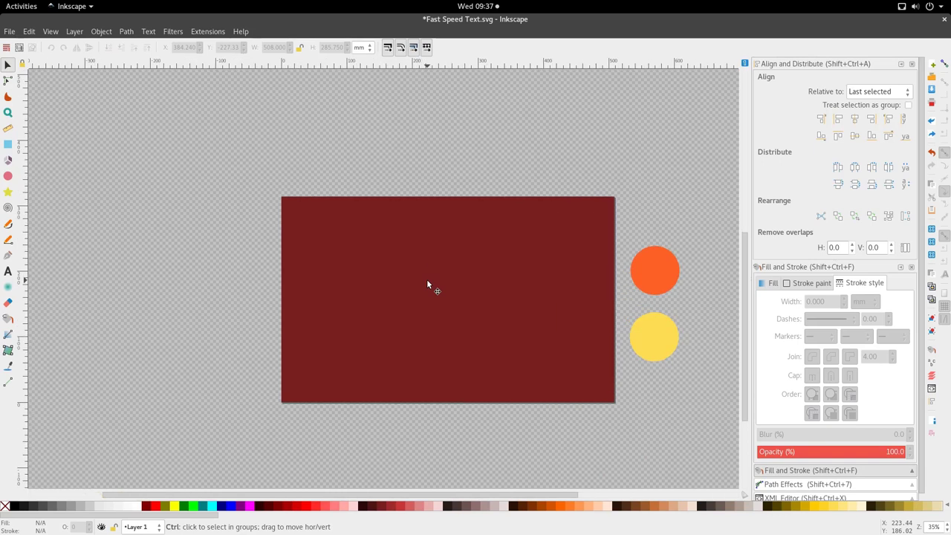
scroll(428, 285, "down", 2)
scroll(427, 285, "right", 2)
scroll(427, 285, "up", 1)
scroll(428, 284, "left", 1)
scroll(427, 285, "up", 1)
scroll(428, 284, "down", 1)
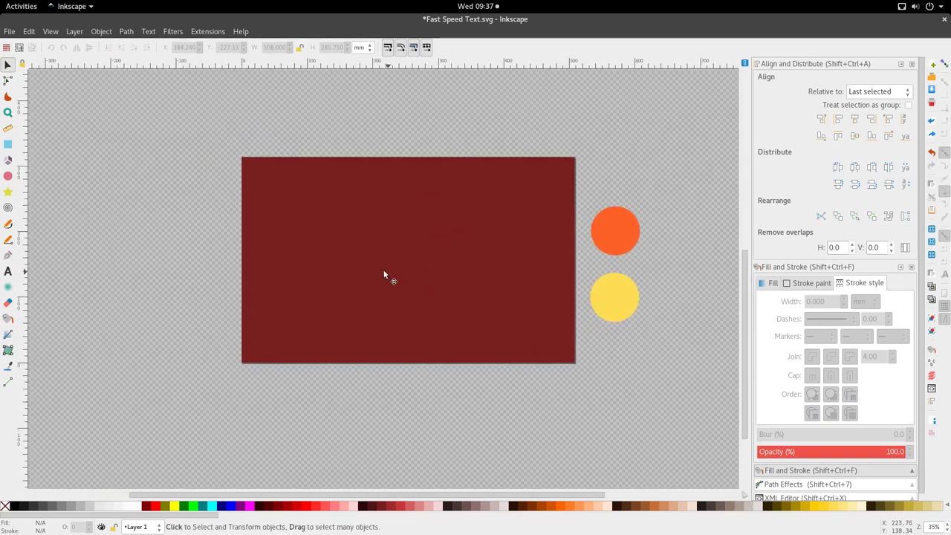
left_click(8, 272)
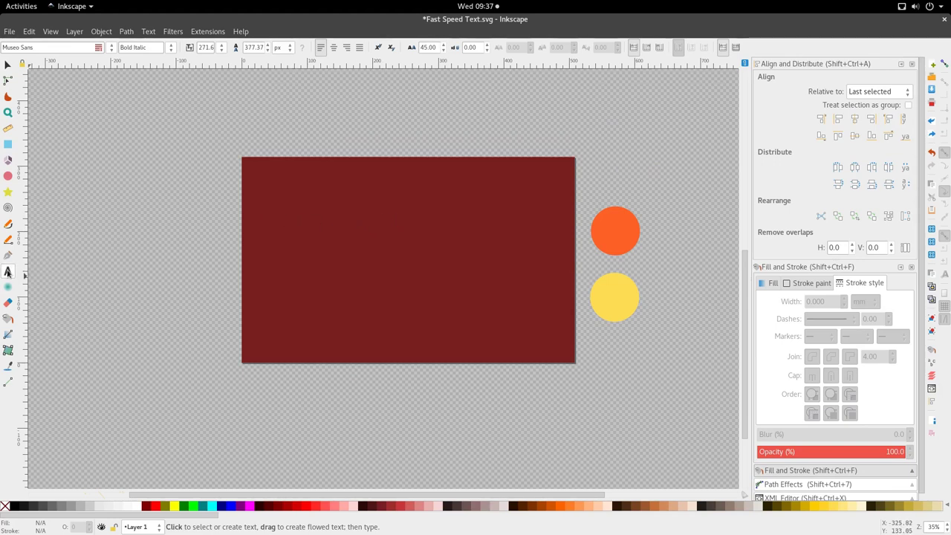
mouse_move(315, 208)
left_mouse_down()
mouse_move(528, 331)
mouse_move(513, 320)
left_mouse_up()
type("FAS")
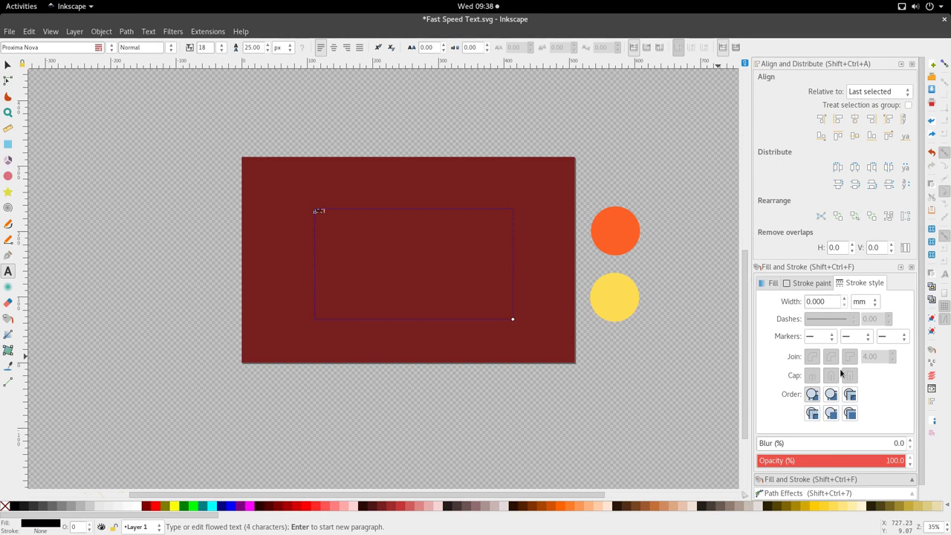
Step: Scale the FAST text proportionally to about 207 mm wide and move it near the rectangle's centre
left_click(8, 65)
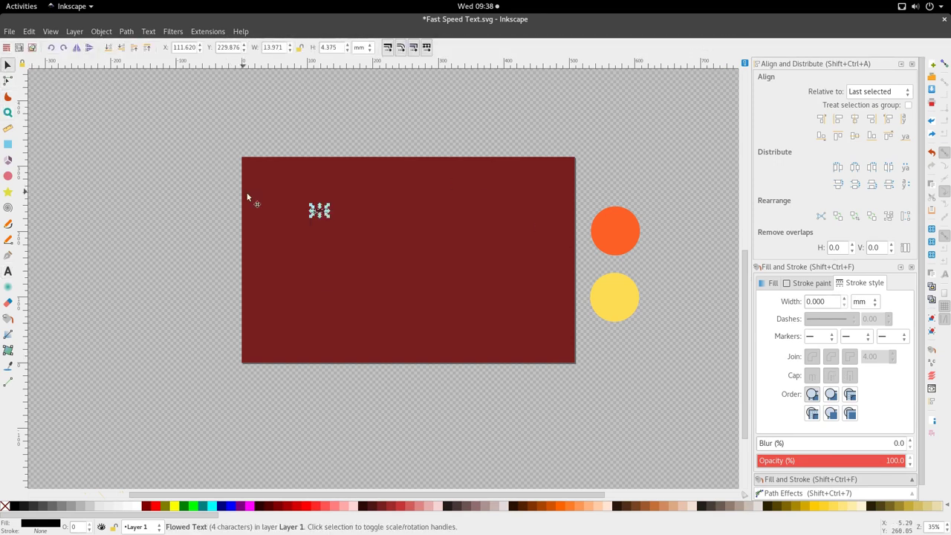
left_click_drag(327, 217, 455, 277)
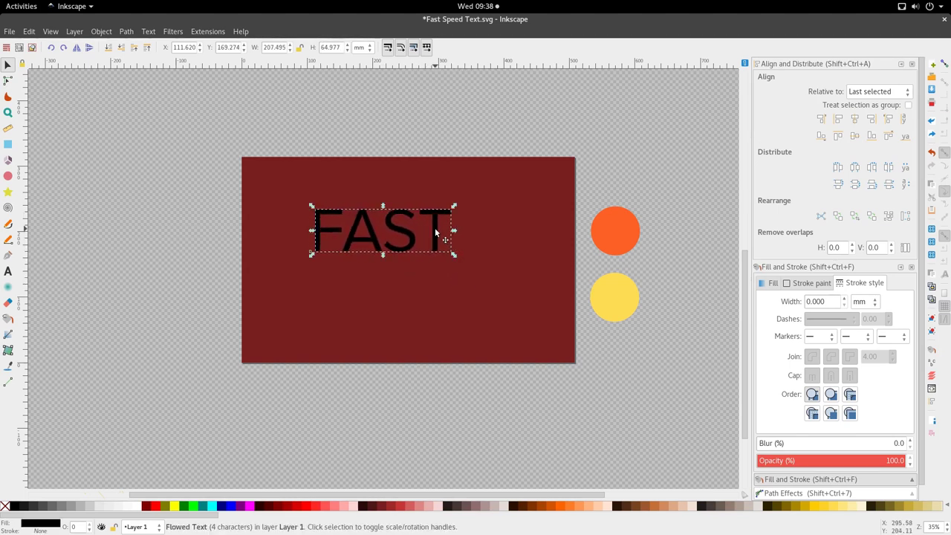
left_click_drag(435, 230, 458, 254)
Step: Set the font size of the whole FAST text to 271.5
double_click(458, 254)
key("ctrl+a")
left_click(204, 47)
key("ctrl+a")
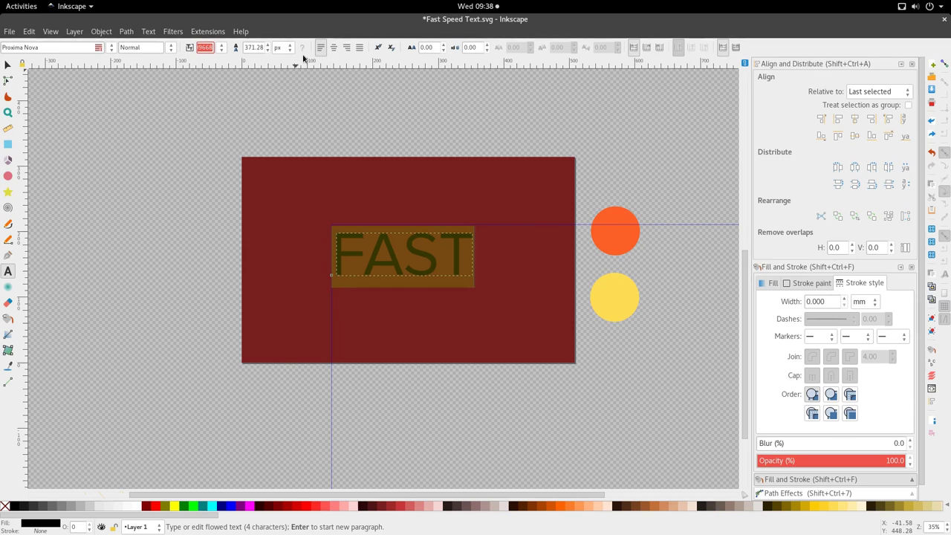
type("271.5")
key("Return")
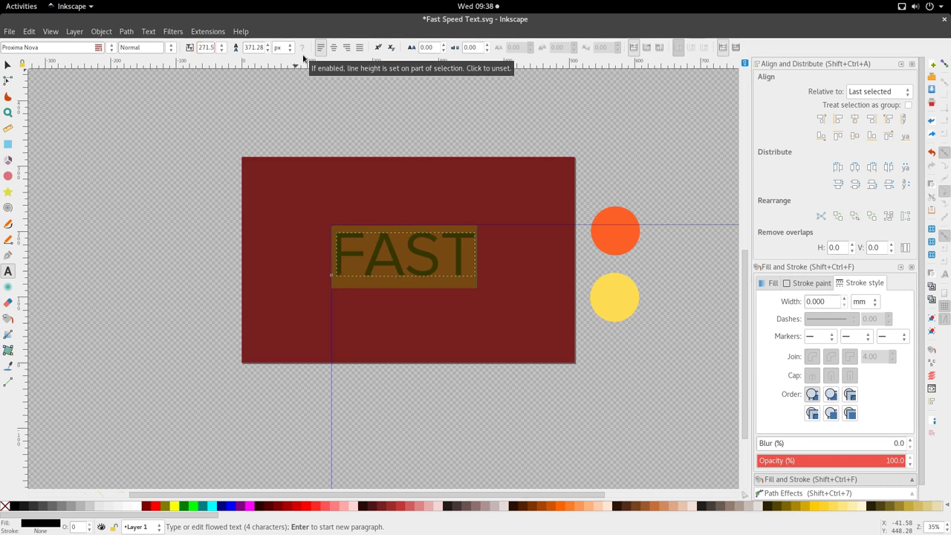
Step: Change the font of the whole FAST text to Museo Sans
left_click_drag(364, 257, 531, 255)
left_click(468, 253)
left_click_drag(469, 252, 323, 246)
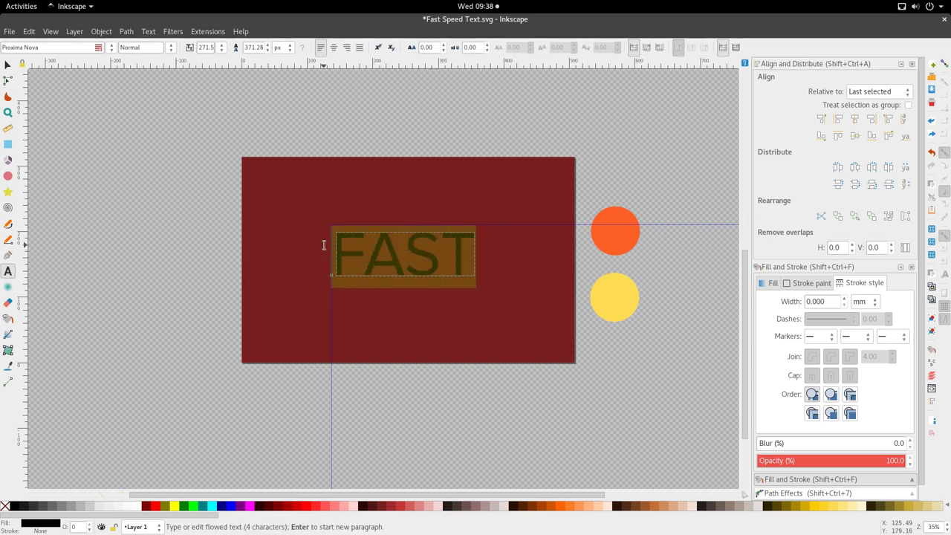
left_click(106, 52)
scroll(107, 161, "up", 5)
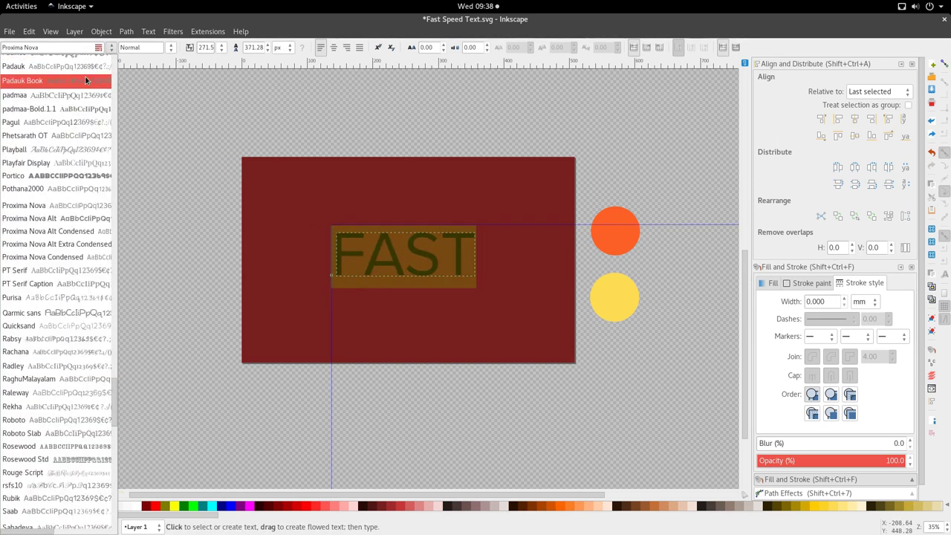
left_click_drag(116, 396, 115, 59)
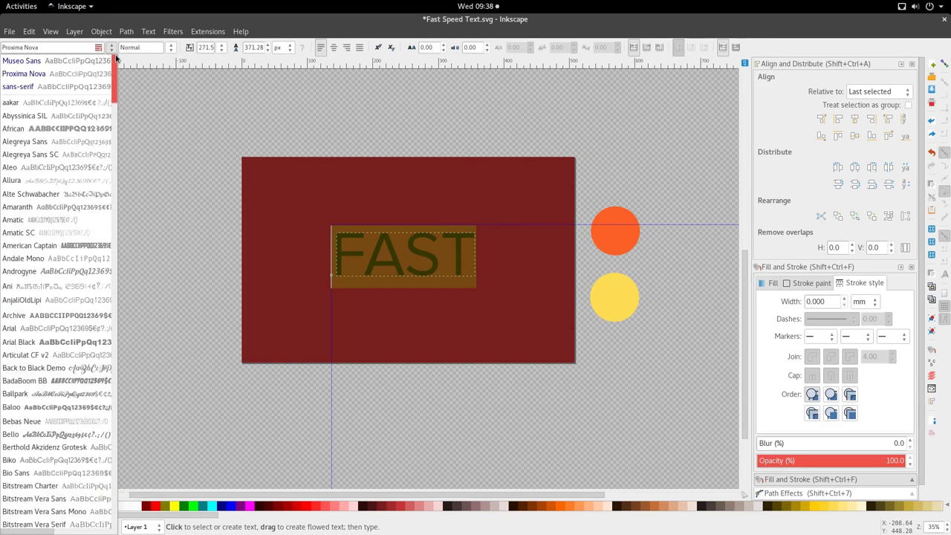
left_click(60, 60)
Step: Set the FAST text's font style to Bold Italic
left_click(170, 48)
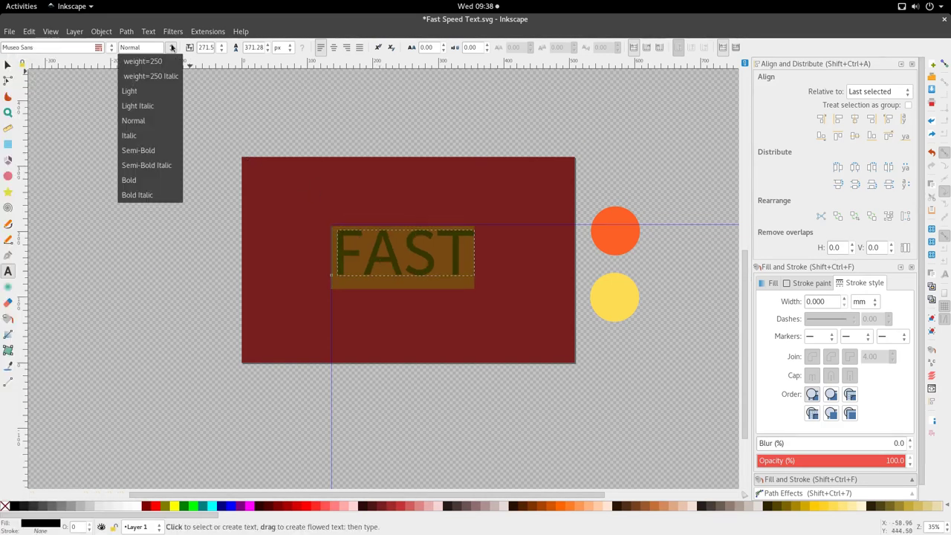
left_click(142, 184)
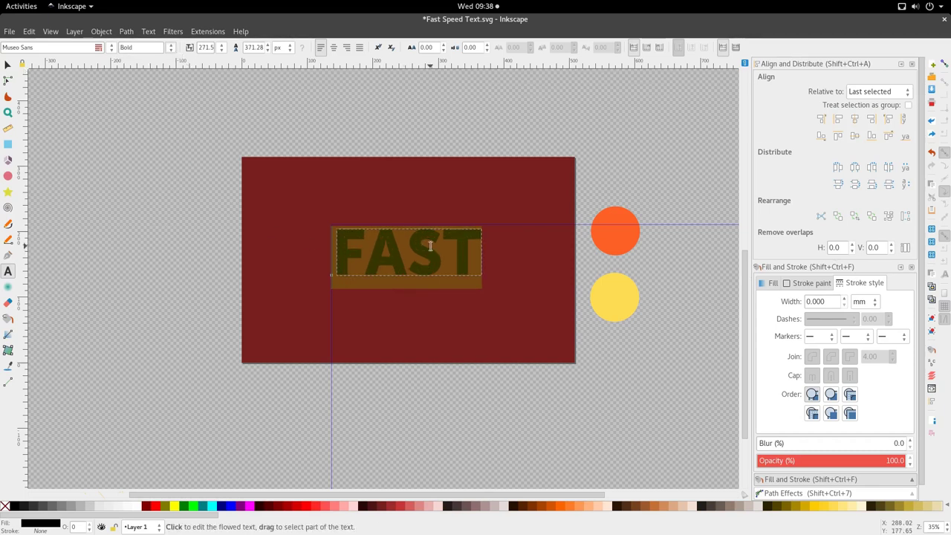
left_click(170, 49)
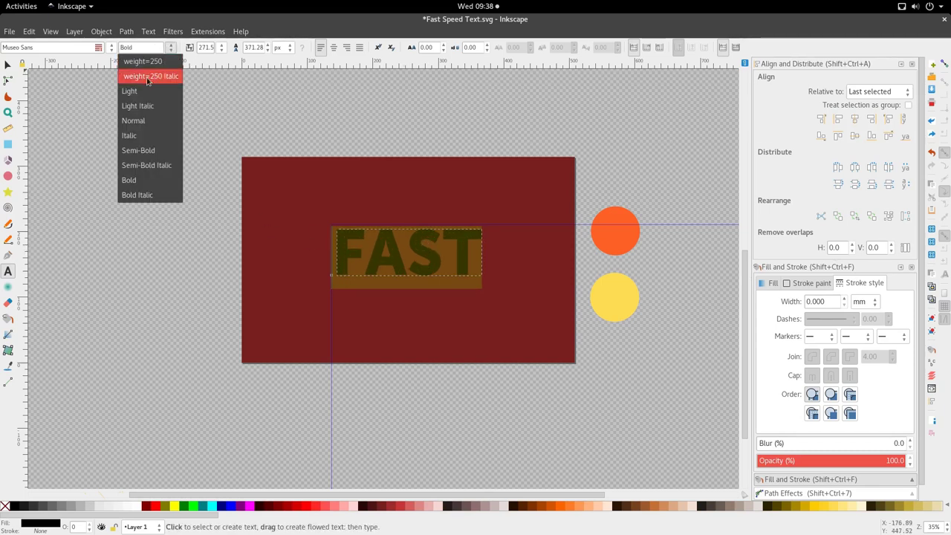
left_click(206, 94)
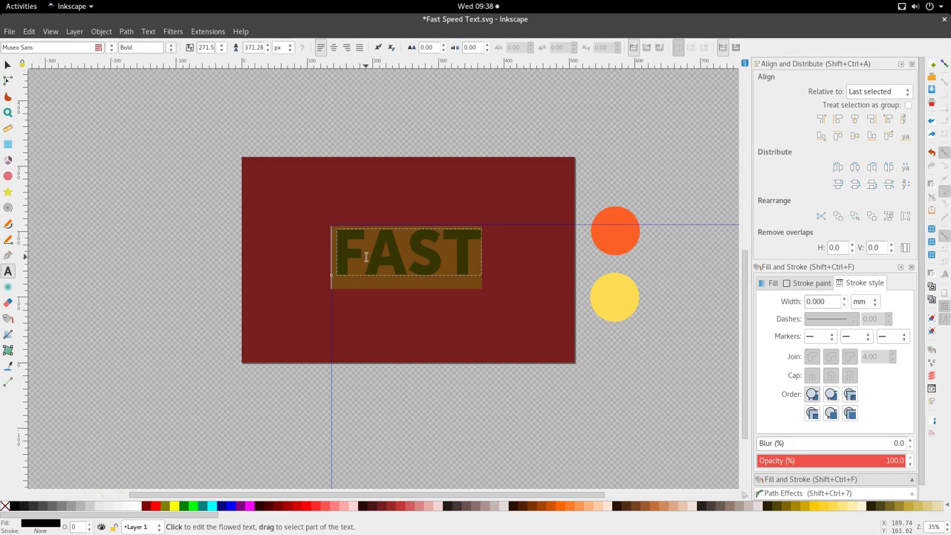
left_click(172, 48)
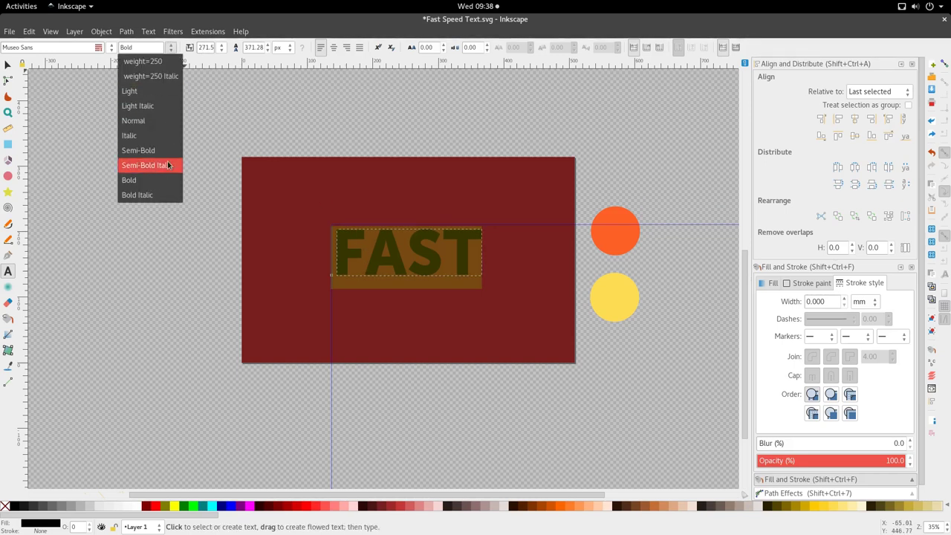
left_click(165, 195)
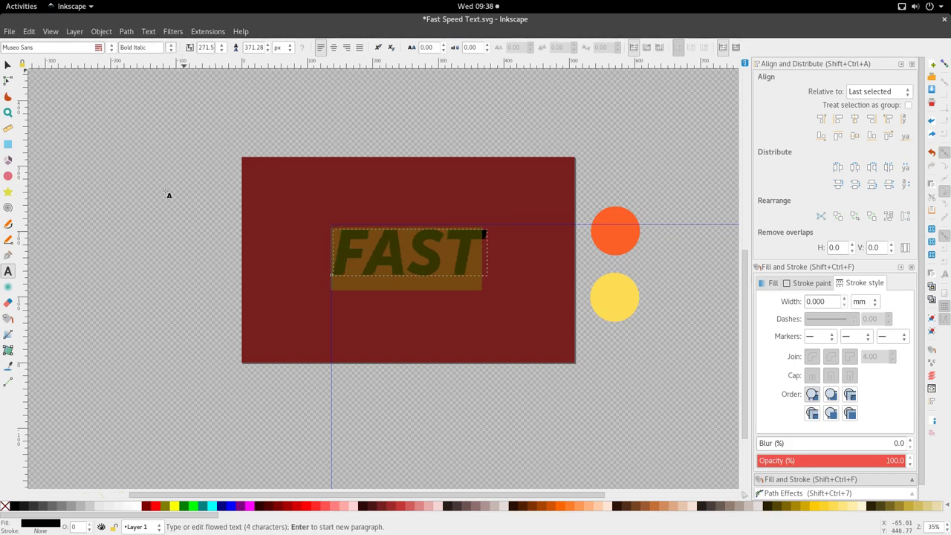
left_click(30, 47)
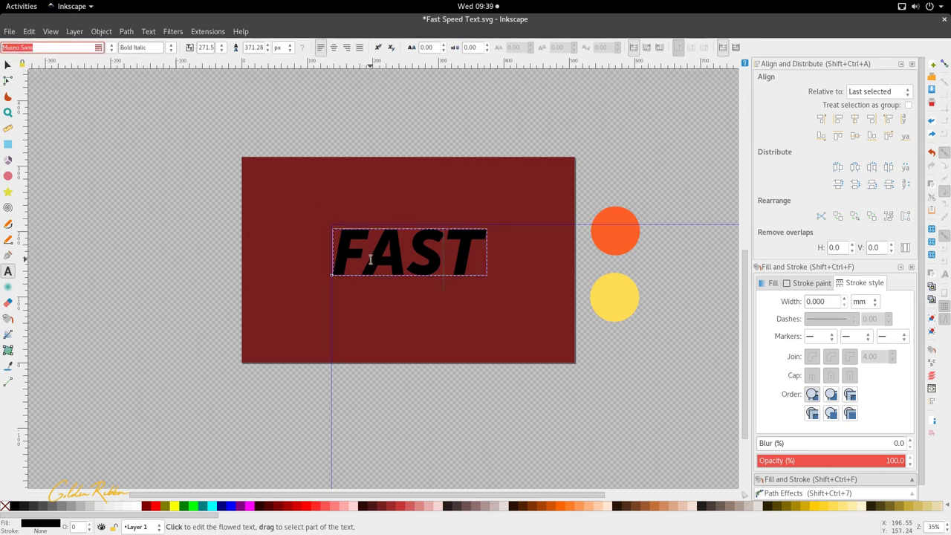
scroll(371, 260, "up", 1)
scroll(372, 260, "up", 1)
scroll(374, 301, "down", 1)
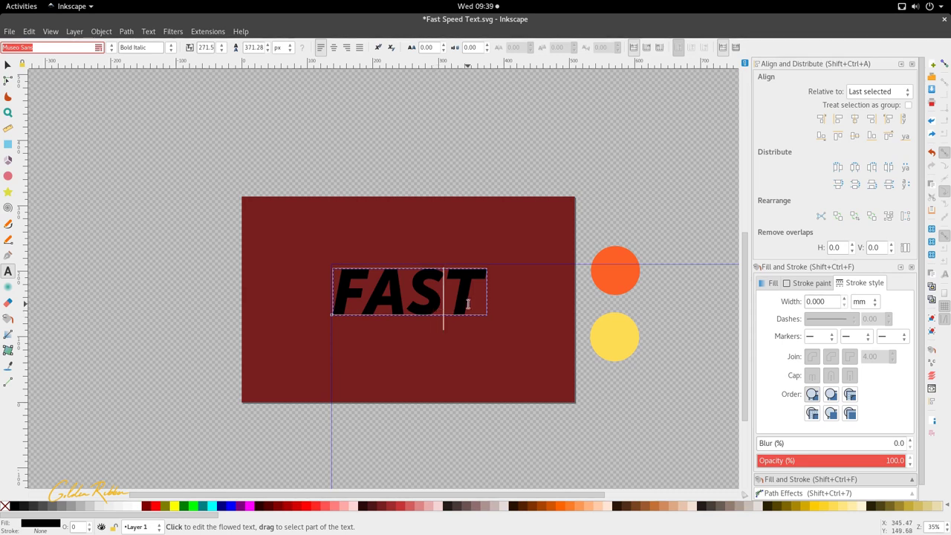
mouse_move(474, 301)
left_mouse_down()
mouse_move(339, 283)
mouse_move(486, 288)
left_mouse_up()
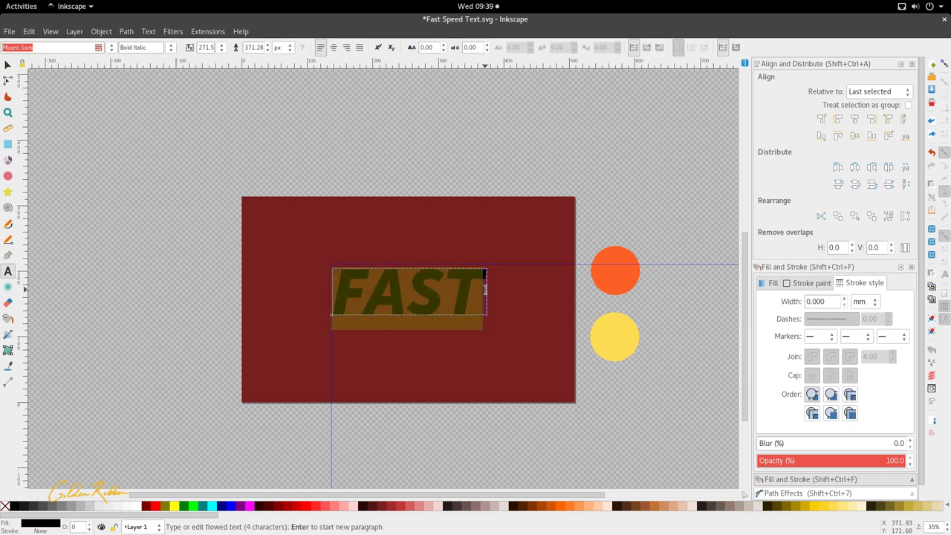
left_click_drag(339, 286, 467, 292)
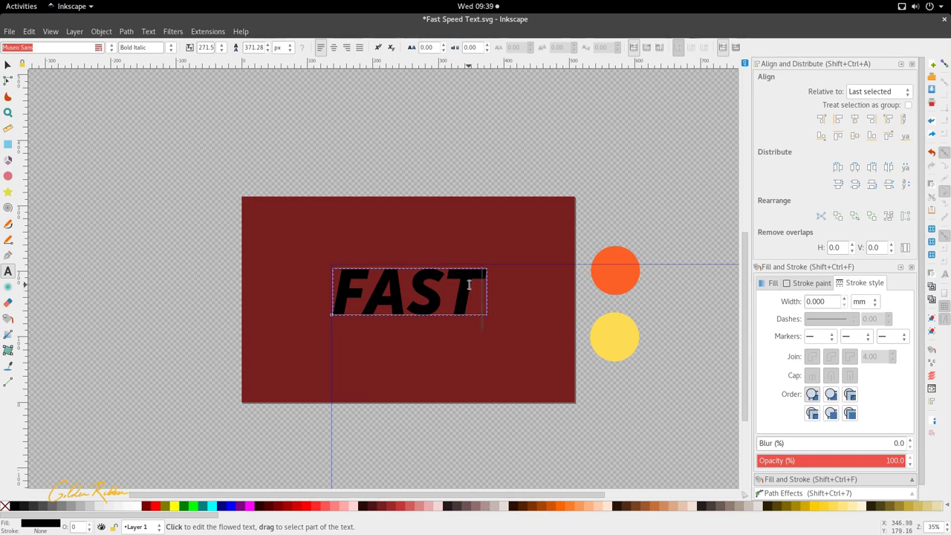
Step: Set the letter spacing of the whole FAST text to 45 and move the text closer to the rectangle's centre
key("ctrl+a")
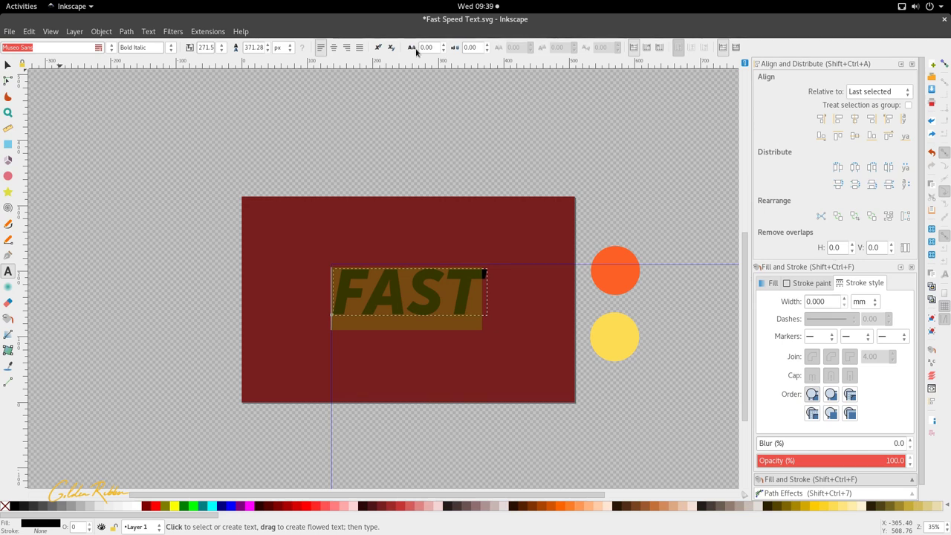
left_click(436, 47)
left_click_drag(437, 47, 416, 48)
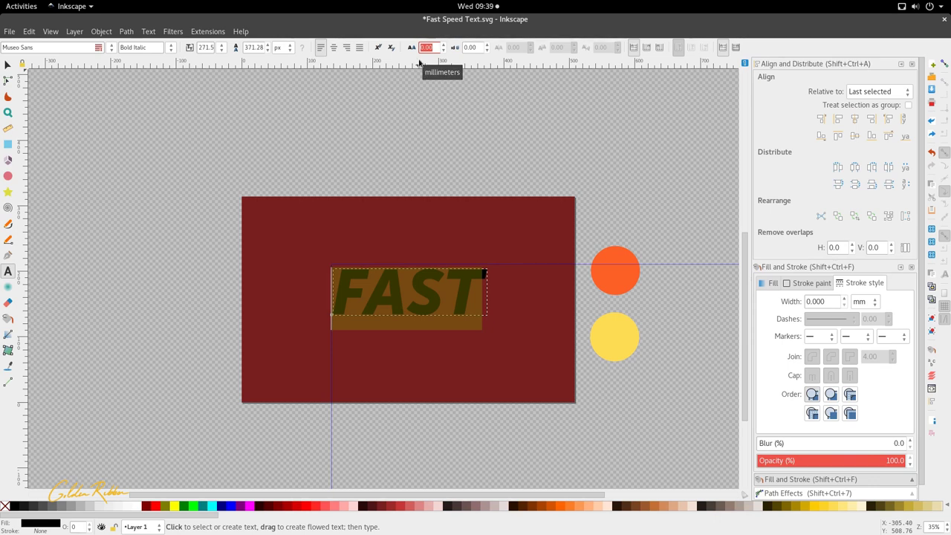
type("45")
key("Return")
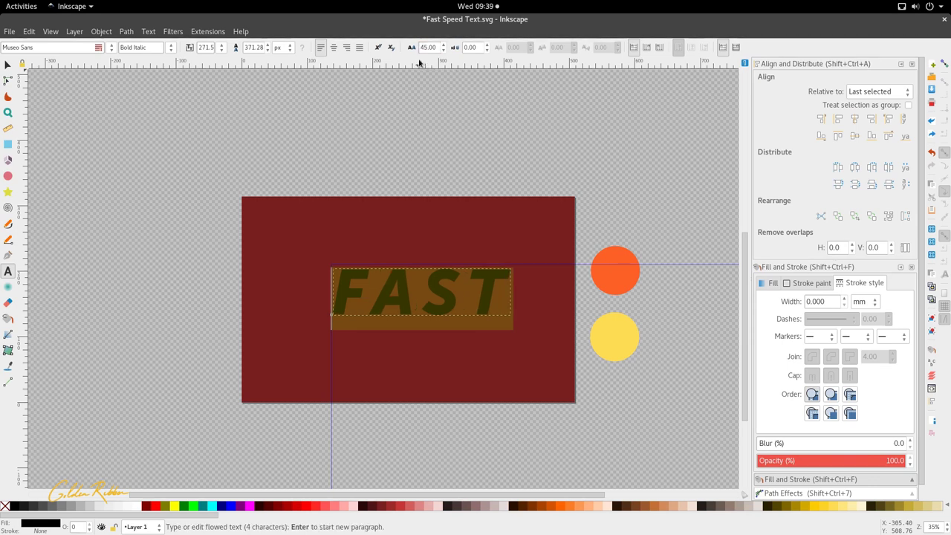
left_click(7, 65)
left_click_drag(450, 279, 432, 295)
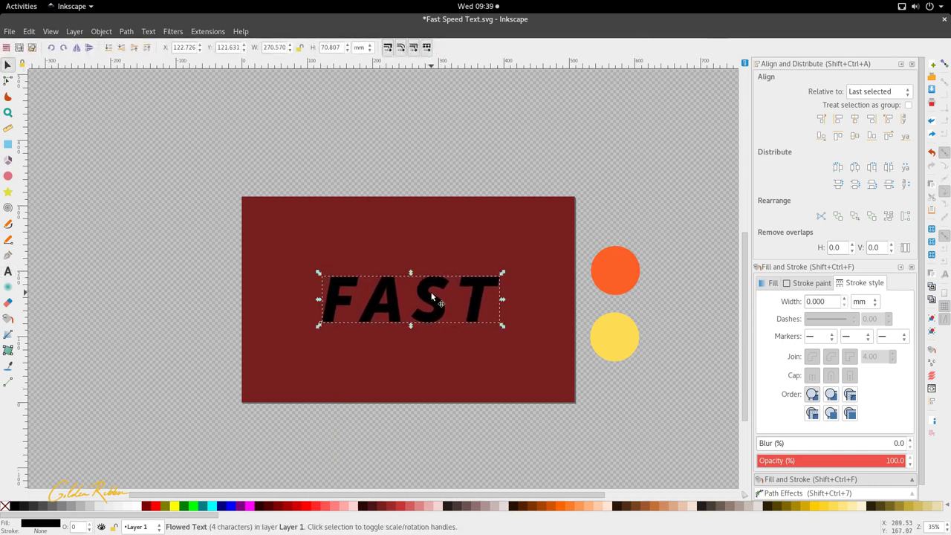
Step: Increase the FAST text's letter spacing to 50 and nudge the text slightly left and down to recentre it
left_click(433, 294)
key("t")
key("ctrl+a")
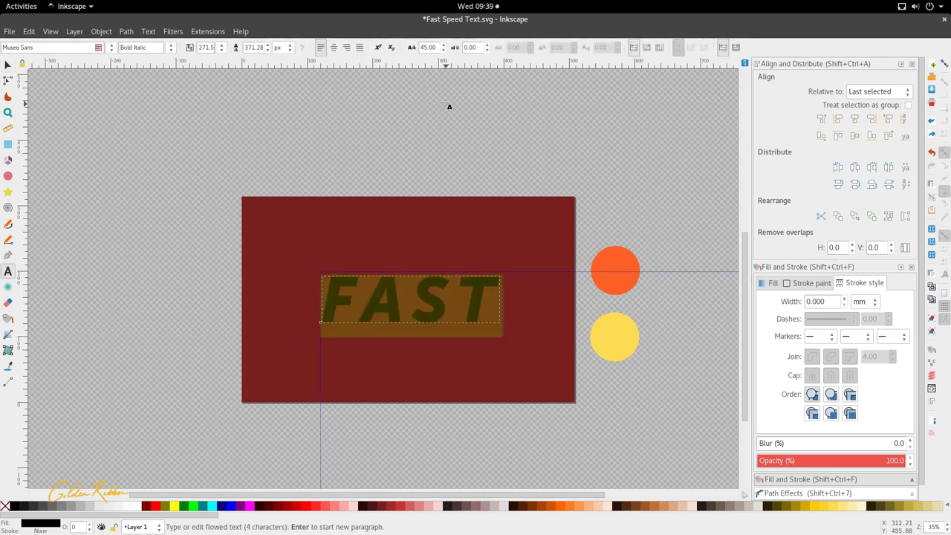
type("50")
key("Return")
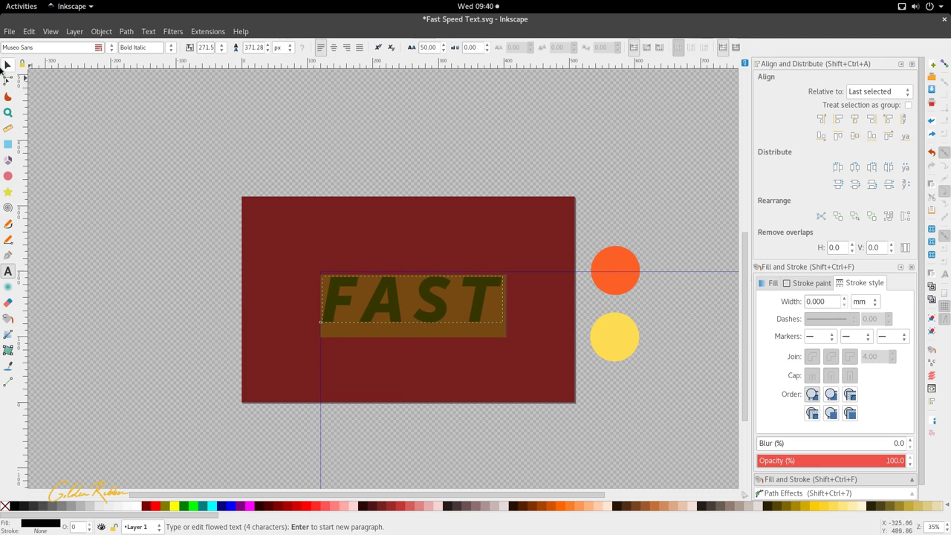
left_click(3, 67)
left_click_drag(386, 306, 382, 311)
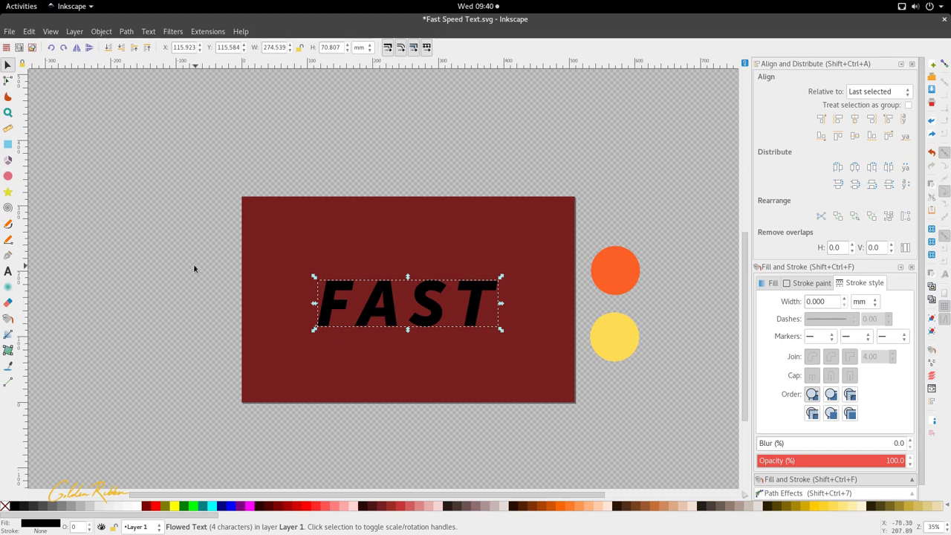
Step: Fill the FAST text with the yellow sampled from the yellow circle beside the page
key("d")
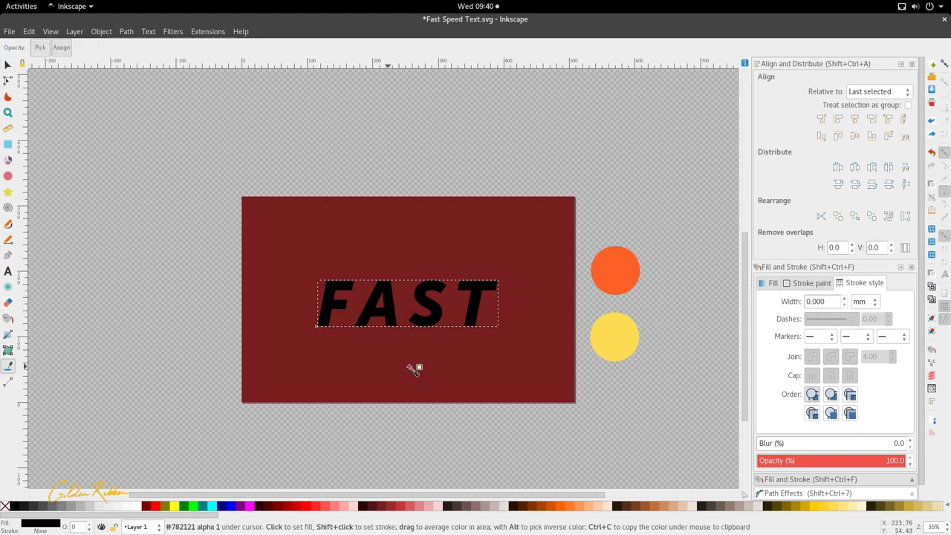
left_click(614, 335)
key("s")
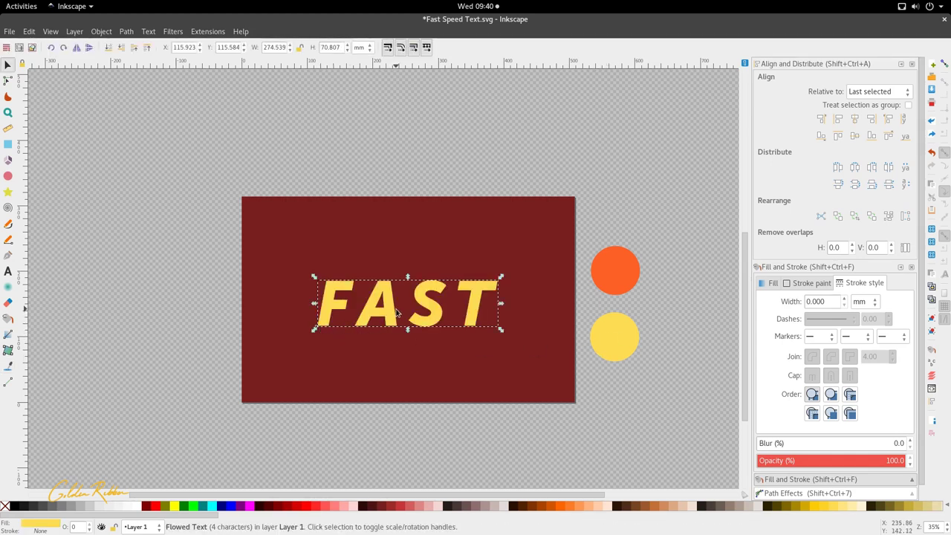
Step: Draw a straight, nearly horizontal Bezier line about 32 mm long, ending just inside the F's upper-left corner
left_click(7, 242)
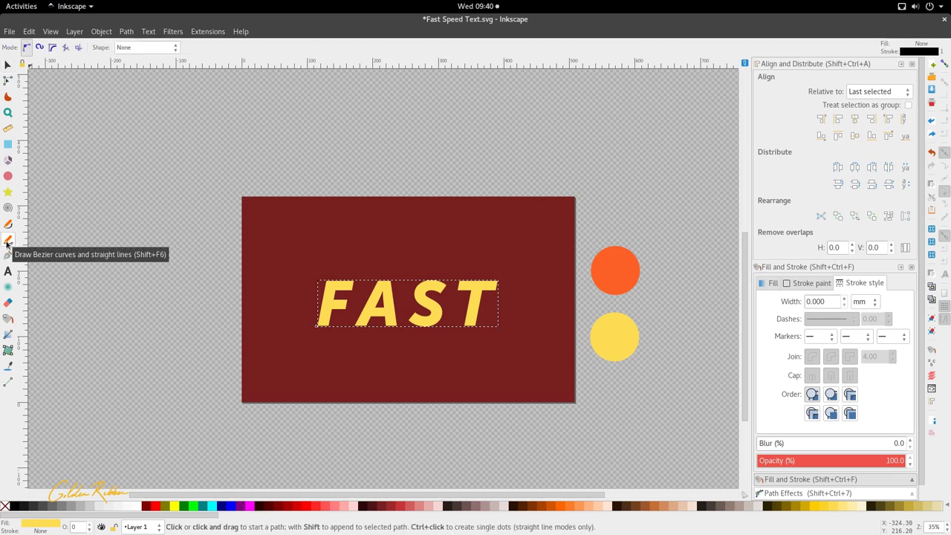
scroll(321, 297, "up", 4, "ctrl")
scroll(322, 297, "down", 2, "ctrl")
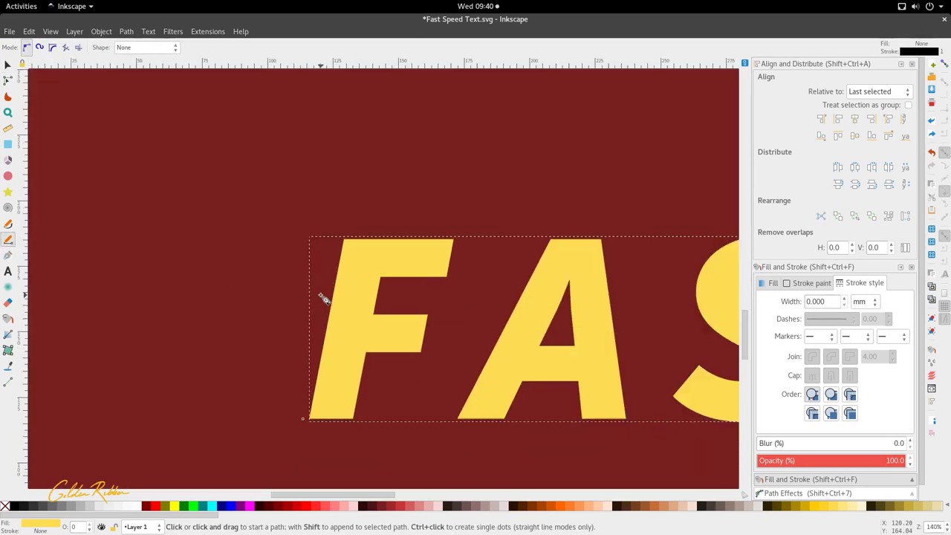
scroll(328, 293, "up", 3, "ctrl")
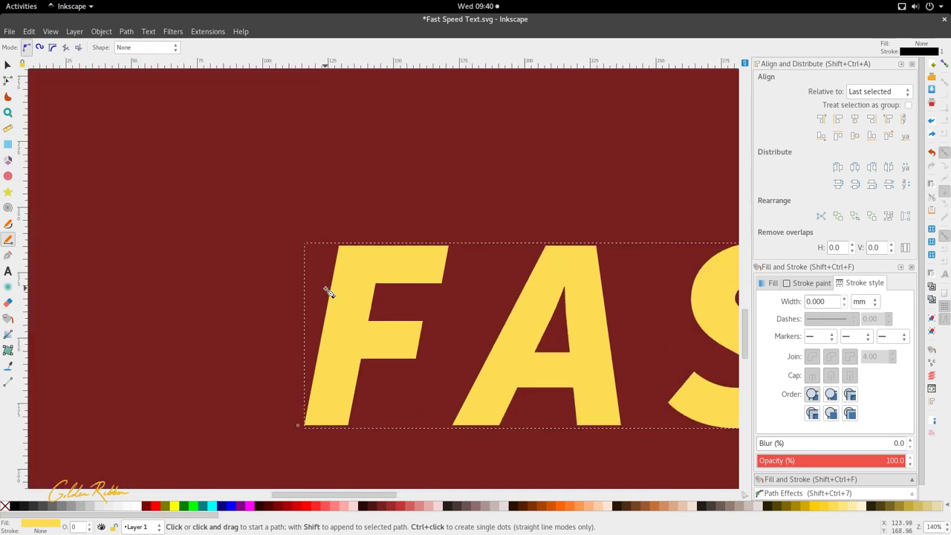
left_click(234, 231)
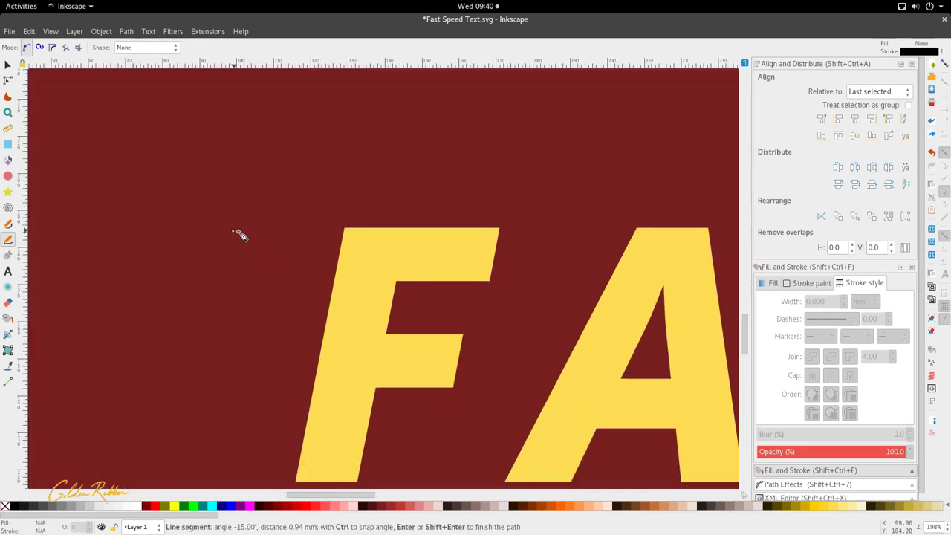
left_click(352, 234)
key("Return")
key("s")
scroll(310, 238, "up", 2, "ctrl")
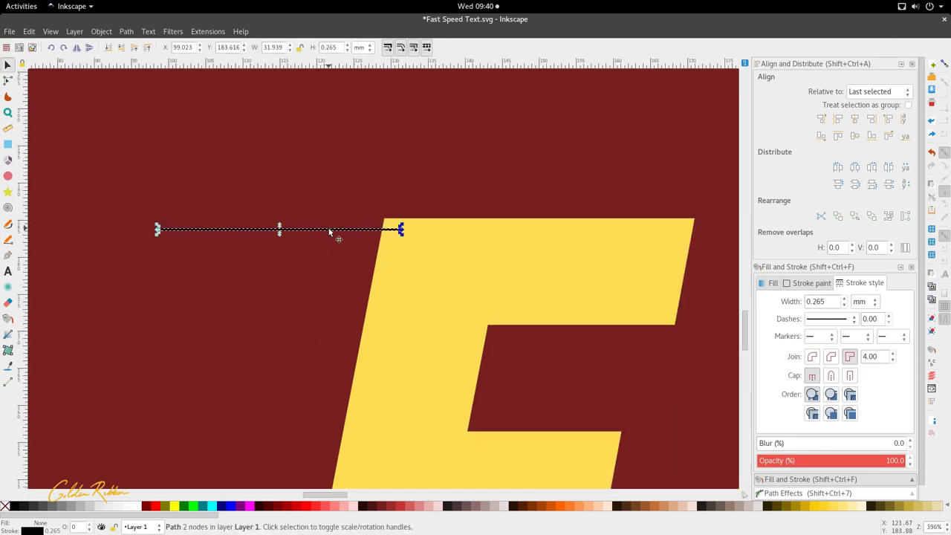
scroll(377, 274, "down", 3, "ctrl")
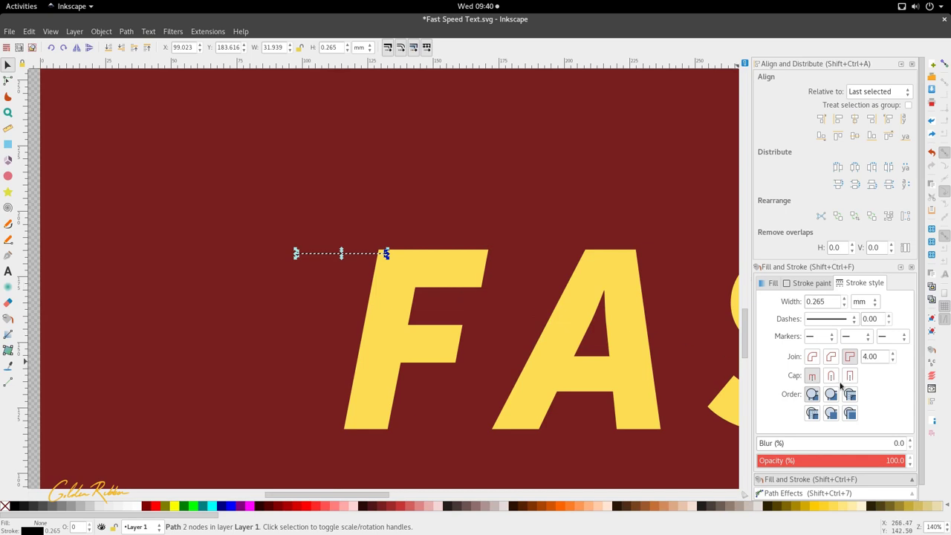
Step: Give the line round caps and a 4.63 mm stroke width, clearing away the other docked dialogs
left_click(830, 376)
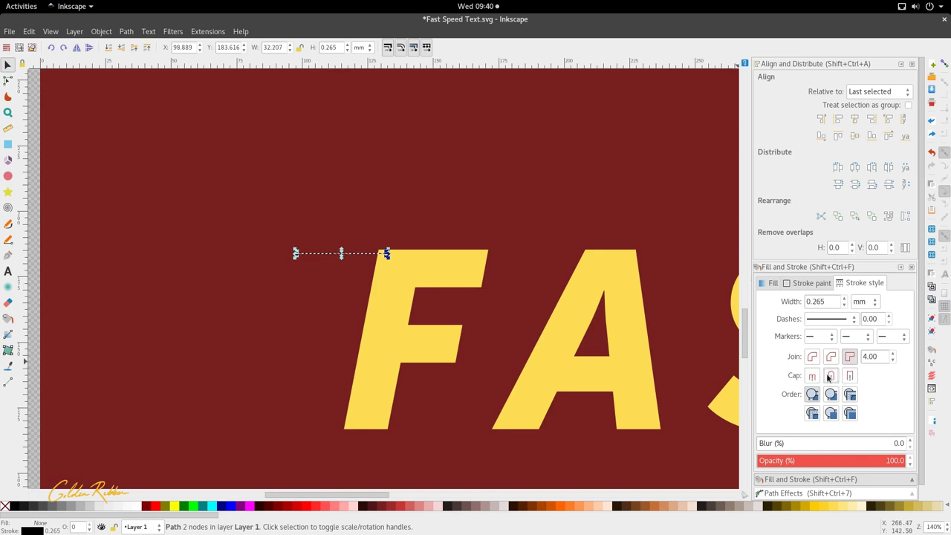
left_click_drag(828, 301, 792, 301)
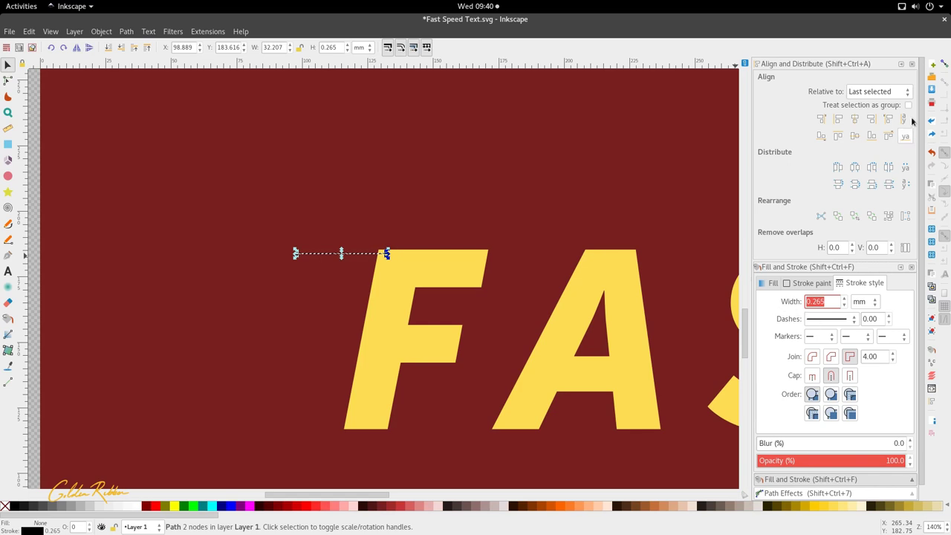
left_click(913, 64)
left_click(913, 63)
left_click(914, 64)
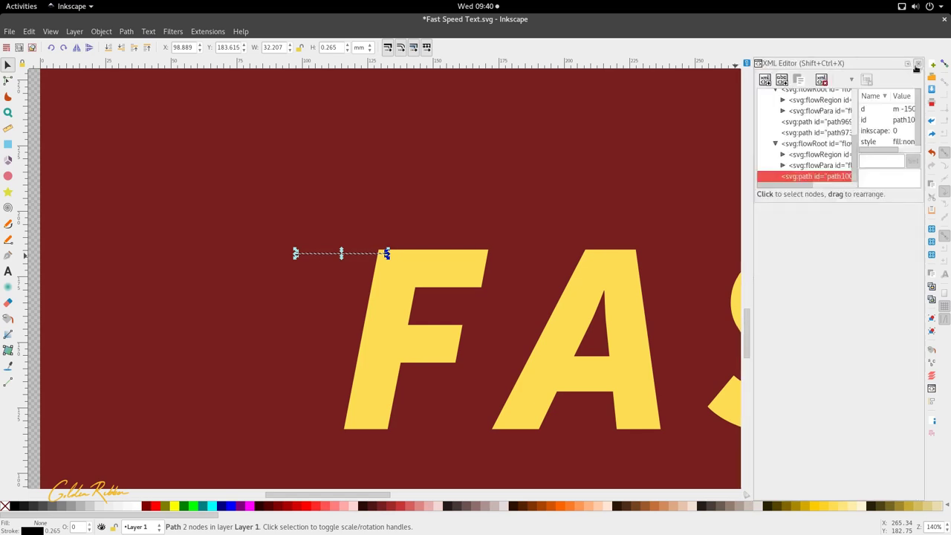
left_click(918, 64)
left_click(101, 32)
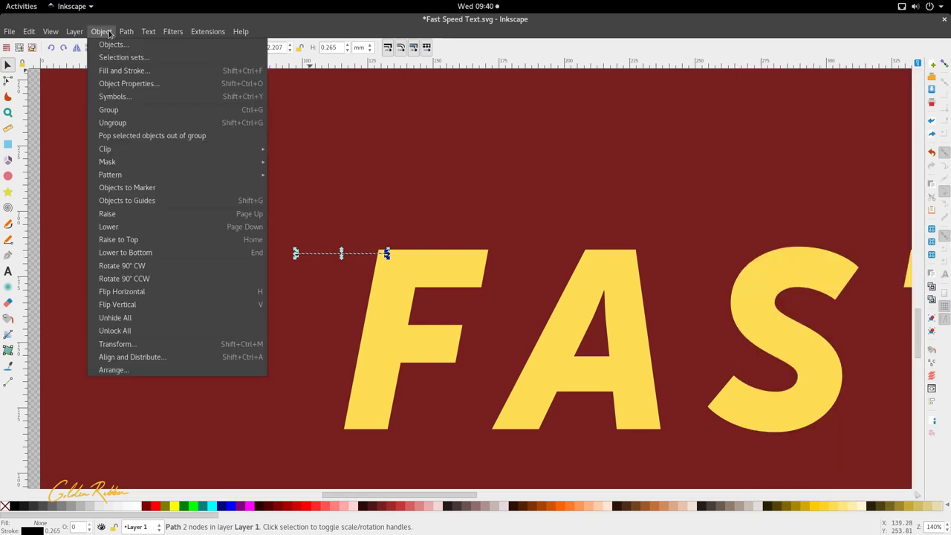
left_click(432, 157)
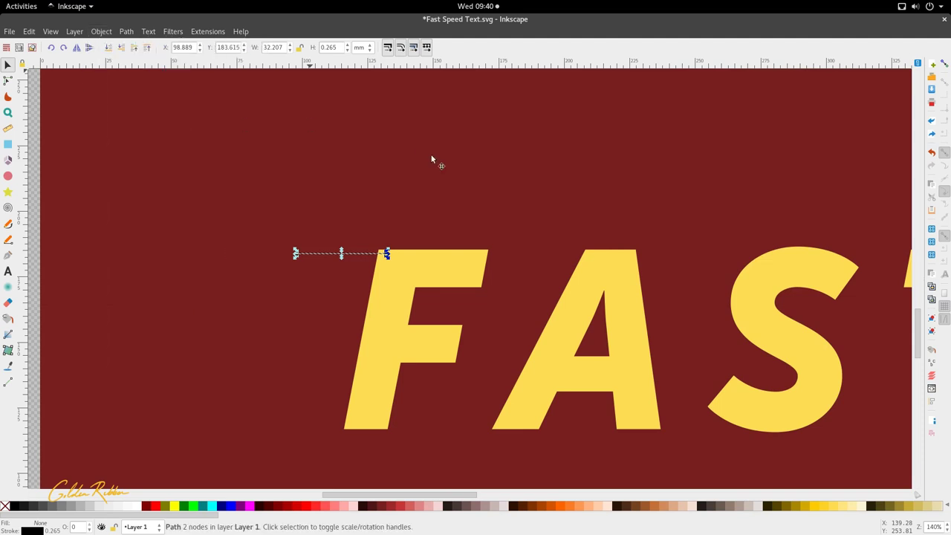
key("ctrl+shift+f")
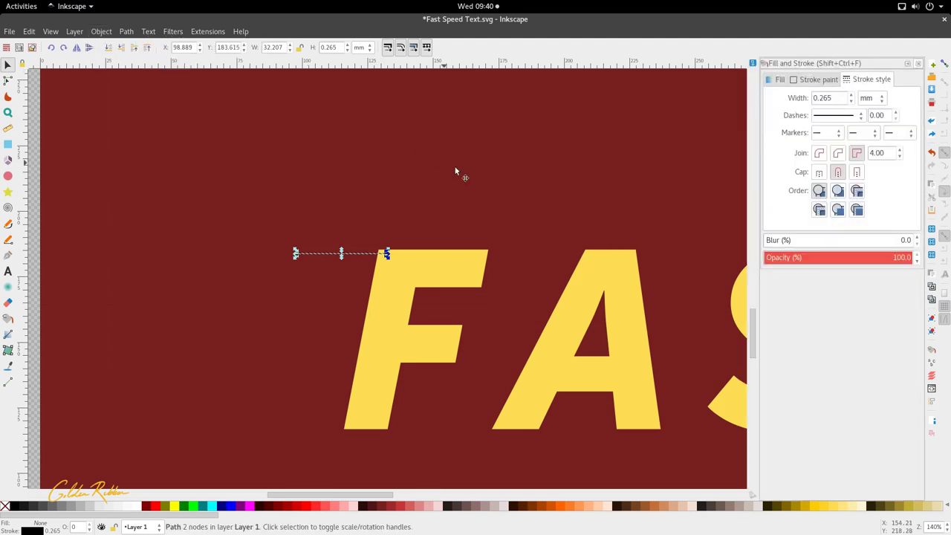
double_click(837, 99)
key("Return")
Step: Move the thick line so its upper edge sits flush with the top of the F
scroll(392, 259, "up", 3)
left_click_drag(389, 249, 405, 254)
scroll(405, 254, "up", 4)
left_click_drag(369, 198, 315, 152)
scroll(325, 224, "up", 2)
scroll(510, 164, "up", 2)
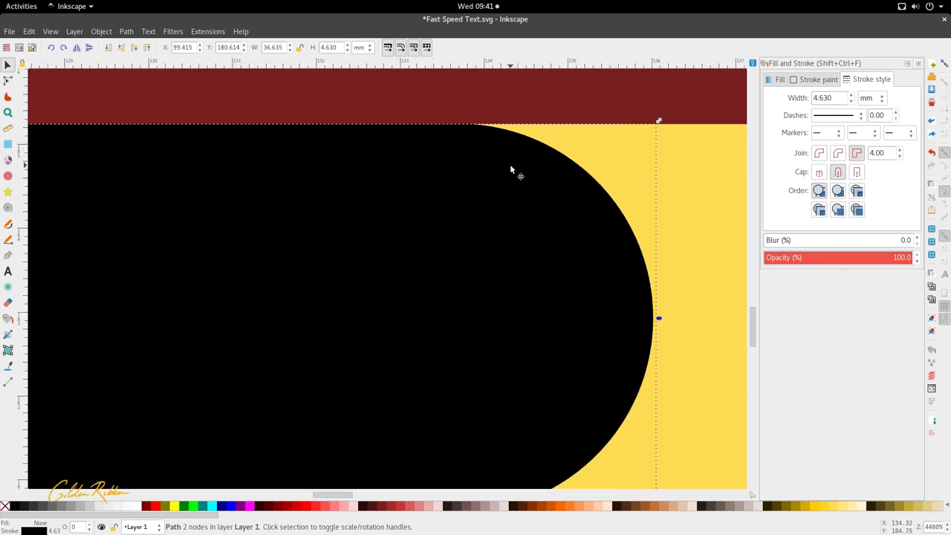
scroll(510, 165, "down", 4)
scroll(509, 169, "down", 8)
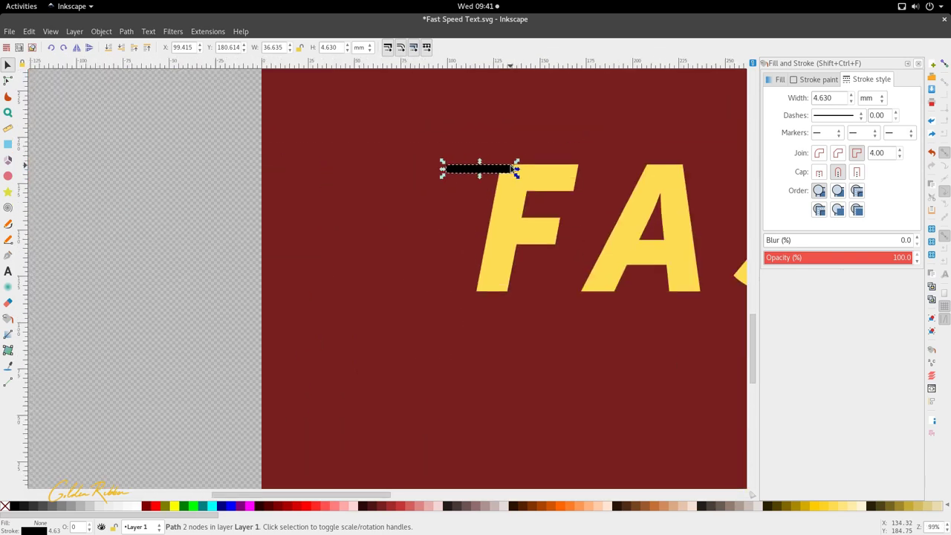
Step: Extend the line's left end horizontally so the whole bar is about 45 mm long
scroll(490, 173, "up", 2)
key("n")
left_click_drag(396, 167, 365, 167)
key("s")
scroll(414, 194, "down", 3)
scroll(418, 187, "up", 2)
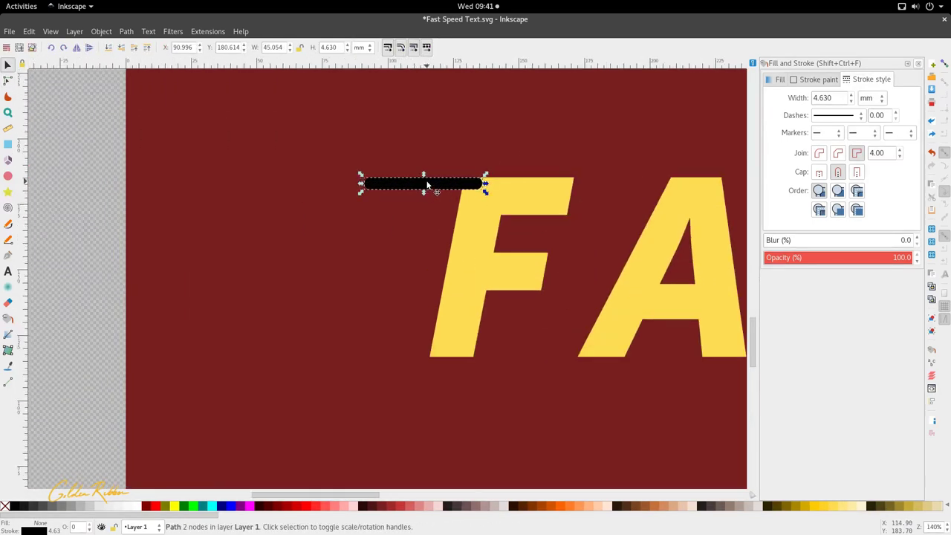
Step: Duplicate the bar and place the copy at the F's lower-left corner, flush with the letter's bottom edge
key("ctrl+d")
left_click_drag(430, 186, 449, 397)
scroll(425, 337, "up", 6)
scroll(447, 407, "up", 4)
scroll(446, 408, "up", 2)
mouse_move(433, 352)
left_mouse_down()
mouse_move(439, 343)
mouse_move(426, 343)
left_mouse_up()
scroll(435, 358, "down", 11)
scroll(408, 308, "down", 2)
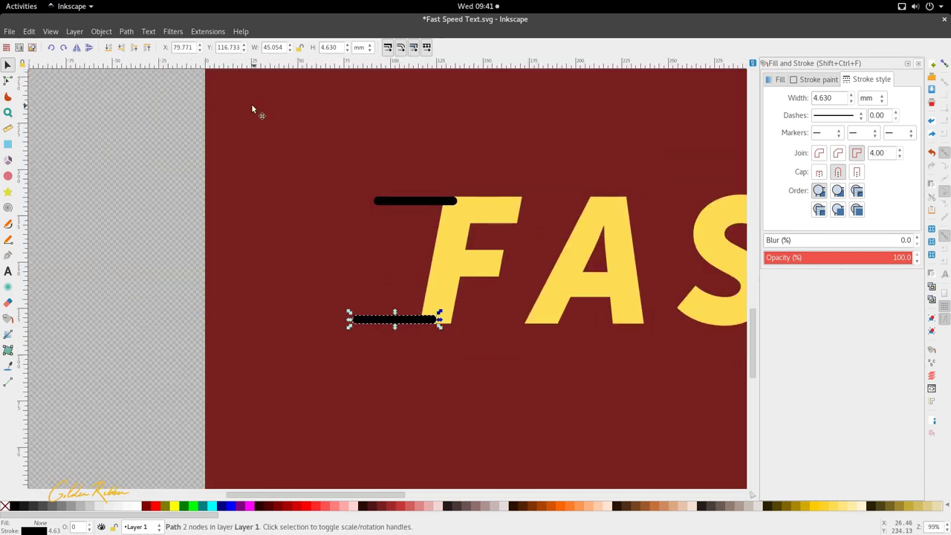
left_click(103, 31)
left_click(99, 31)
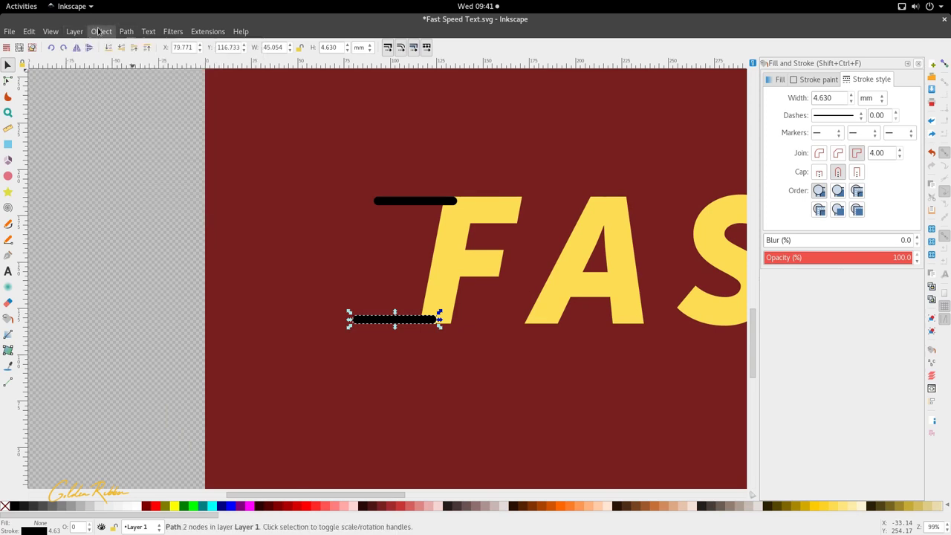
left_click(99, 31)
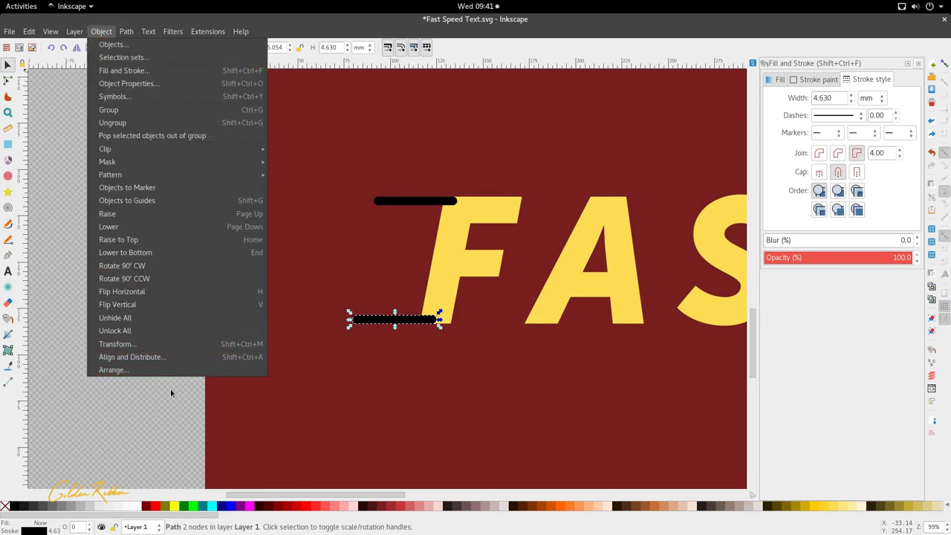
left_click(171, 425)
Step: Select both bars, recolour their strokes with the orange sampled from the orange circle, and deselect them
scroll(412, 331, "up", 6)
scroll(438, 313, "down", 4)
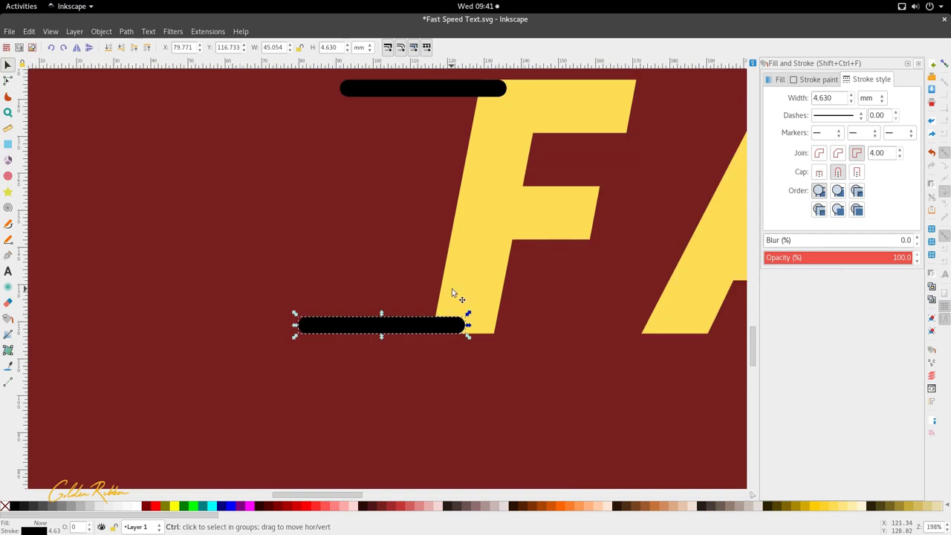
scroll(453, 292, "down", 4)
scroll(469, 253, "up", 2)
left_click(463, 235, "shift")
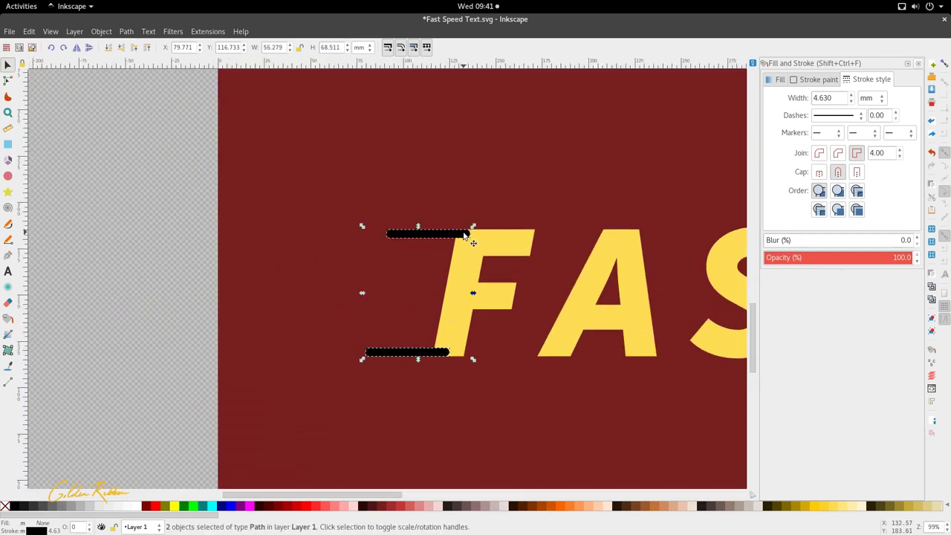
scroll(450, 245, "down", 4)
scroll(451, 245, "right", 5)
key("d")
left_click(499, 234, "shift")
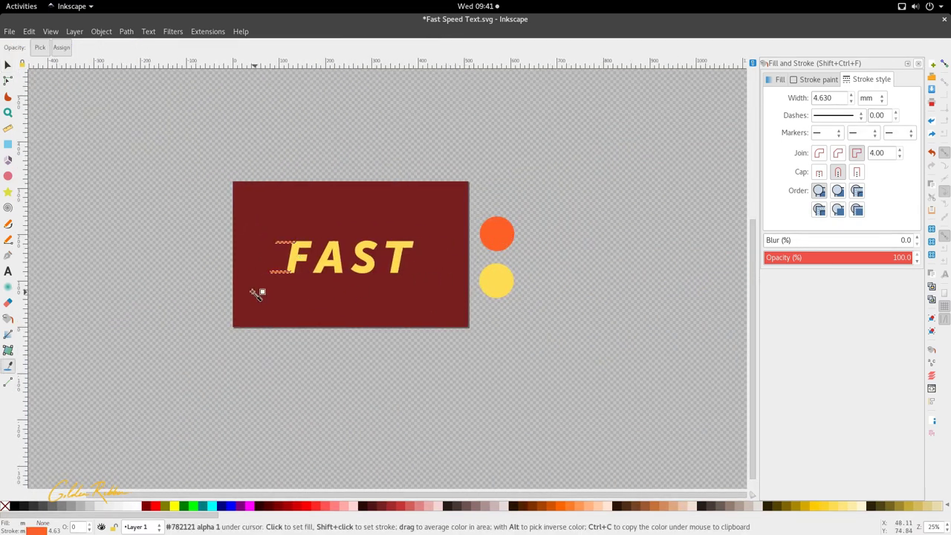
key("s")
scroll(224, 276, "up", 3)
left_click(183, 282)
Step: Duplicate the upper orange bar and move the copy straight down, leaving a narrow gap between the two
scroll(354, 247, "up", 3)
scroll(416, 245, "up", 5)
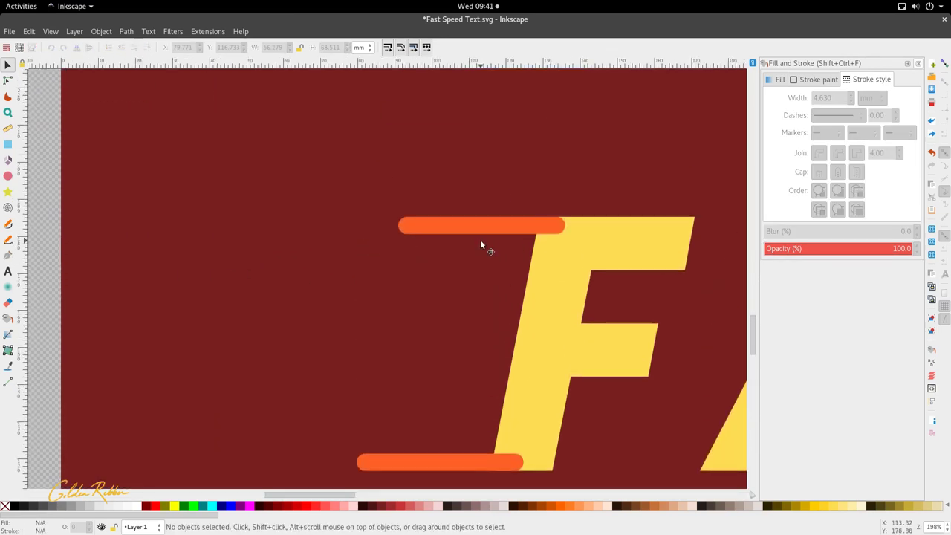
scroll(554, 224, "up", 4)
scroll(554, 223, "down", 4)
scroll(542, 206, "down", 3)
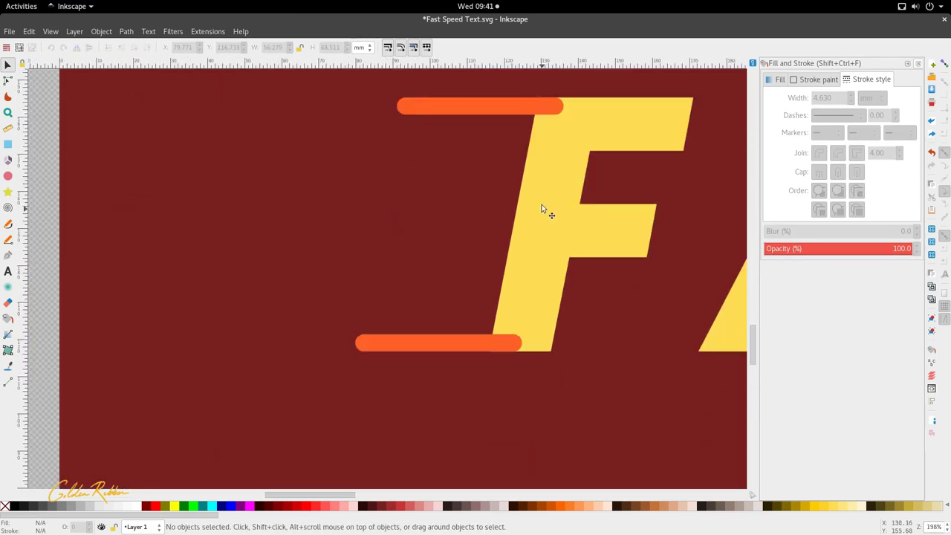
scroll(542, 204, "up", 2)
scroll(546, 153, "up", 3)
left_click(547, 158)
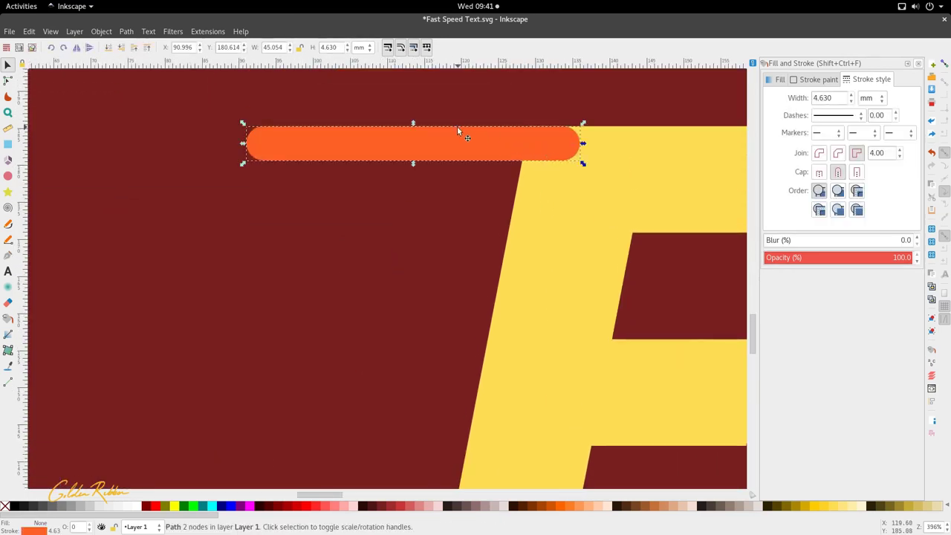
scroll(459, 131, "up", 4)
key("ctrl+d")
left_click_drag(439, 150, 425, 308)
scroll(425, 291, "down", 3)
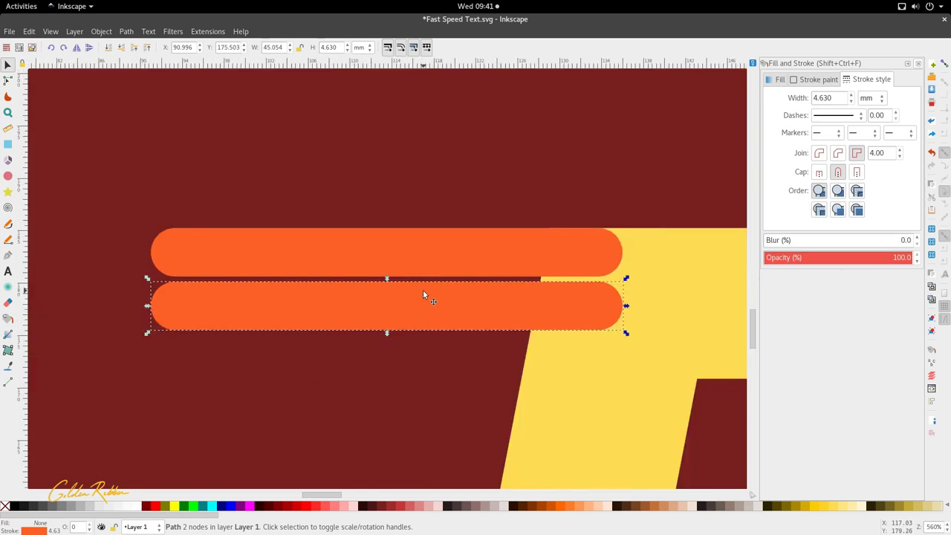
scroll(422, 290, "up", 3)
left_click_drag(421, 293, 417, 274)
scroll(455, 182, "down", 4)
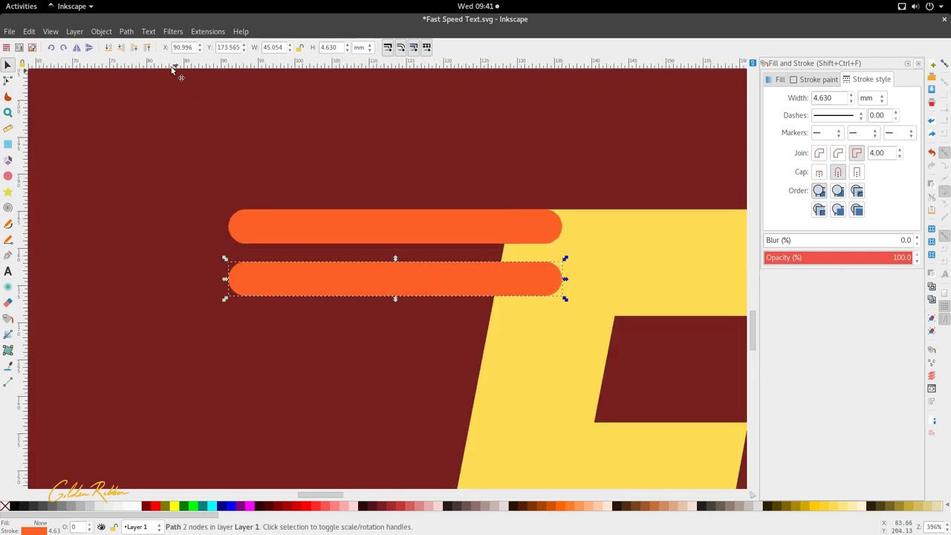
Step: Try to open the Align and Distribute dialog for the duplicated bar
left_click(104, 33)
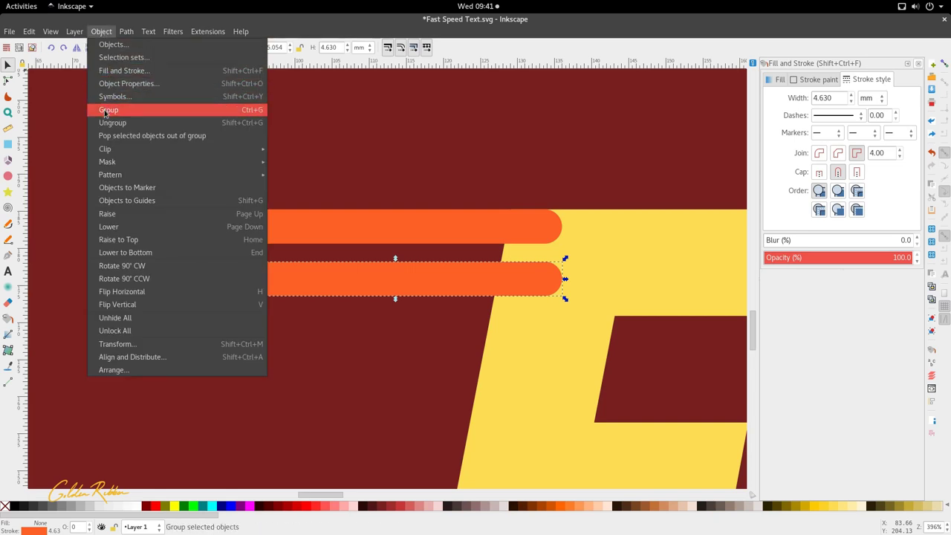
left_click(133, 356)
left_click(564, 315)
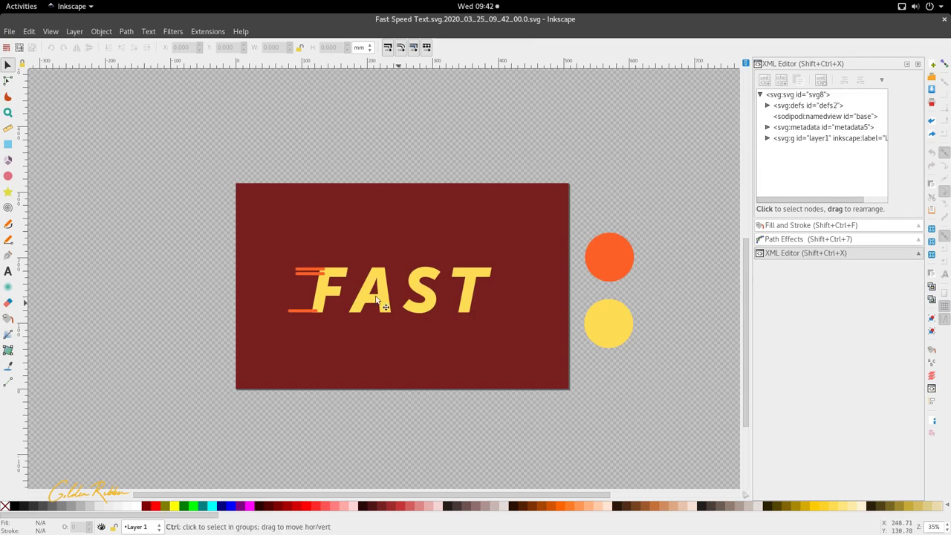
Step: Move the second orange bar closer beneath the upper one, offset about 2.4 mm to its right
scroll(319, 237, "up", 8, "ctrl")
left_click_drag(397, 253, 462, 232)
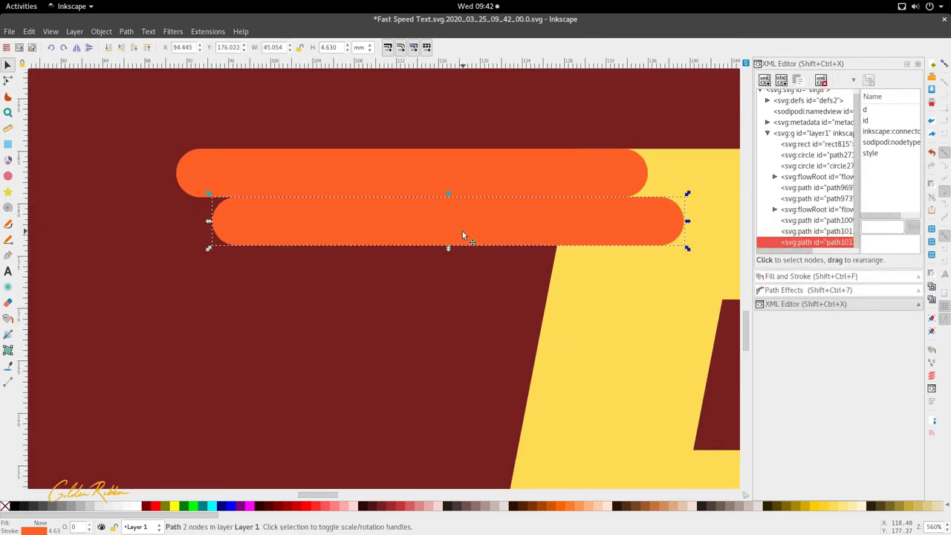
scroll(369, 221, "up", 2, "ctrl")
left_click_drag(347, 227, 360, 241, "ctrl")
scroll(335, 228, "up", 4, "shift")
scroll(336, 229, "up", 2, "shift")
Step: Align the second bar's top edge to the bottom edge of the upper bar, relative to the last selected object
left_click(426, 153, "shift")
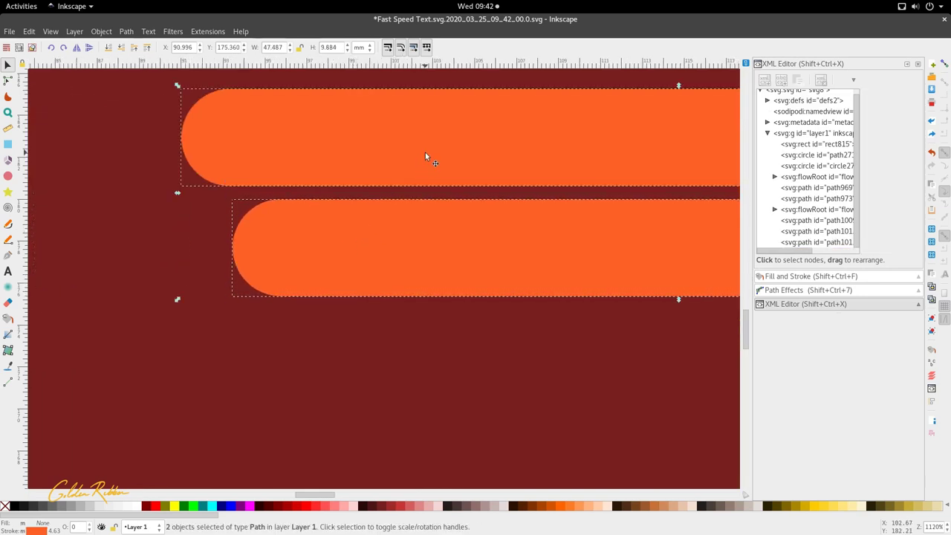
left_click(101, 31)
left_click(243, 360)
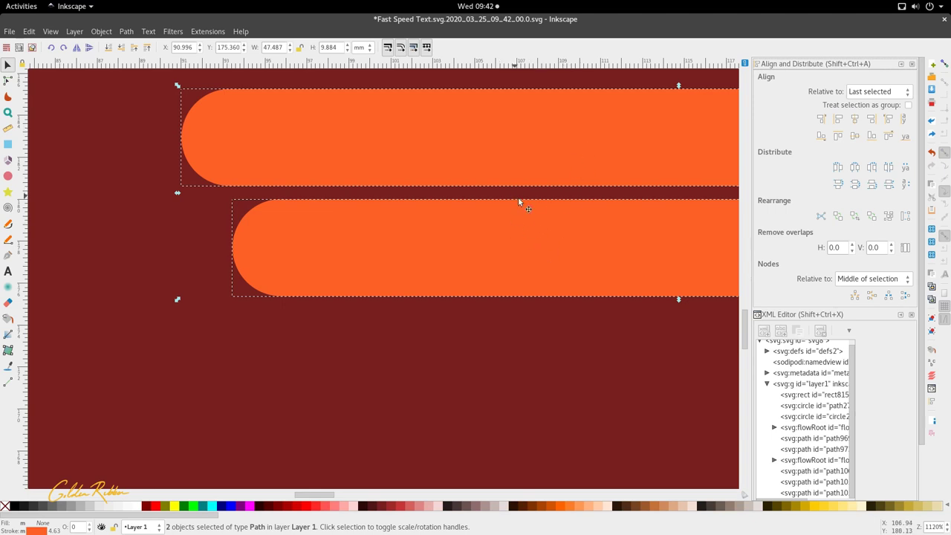
left_click(888, 136)
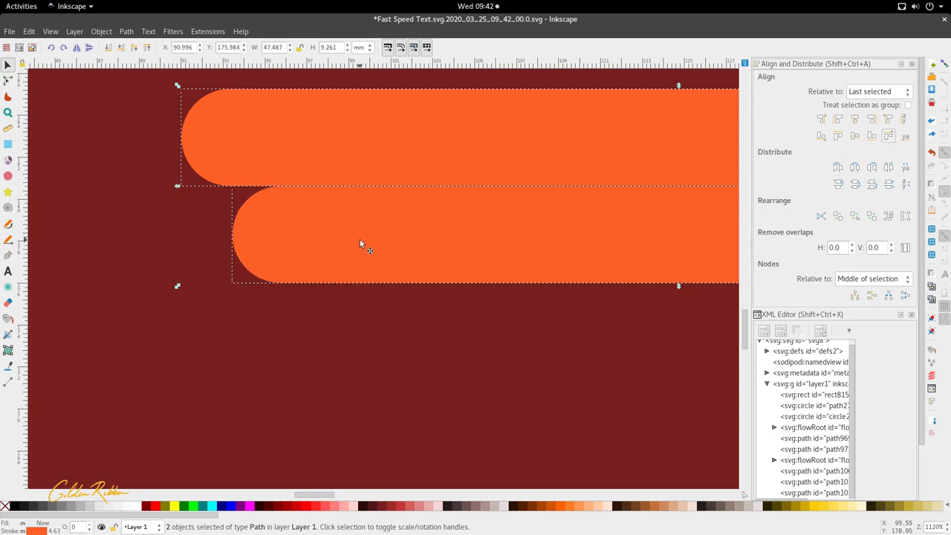
Step: Duplicate the lower bar of the upper orange pair and move the copy down to just above the lowest orange bar
scroll(360, 239, "down", 5)
scroll(386, 275, "up", 1)
left_click(391, 233)
left_click_drag(392, 232, 402, 446)
scroll(384, 237, "down", 2)
scroll(386, 239, "up", 2)
key("ctrl+d")
scroll(397, 408, "down", 6)
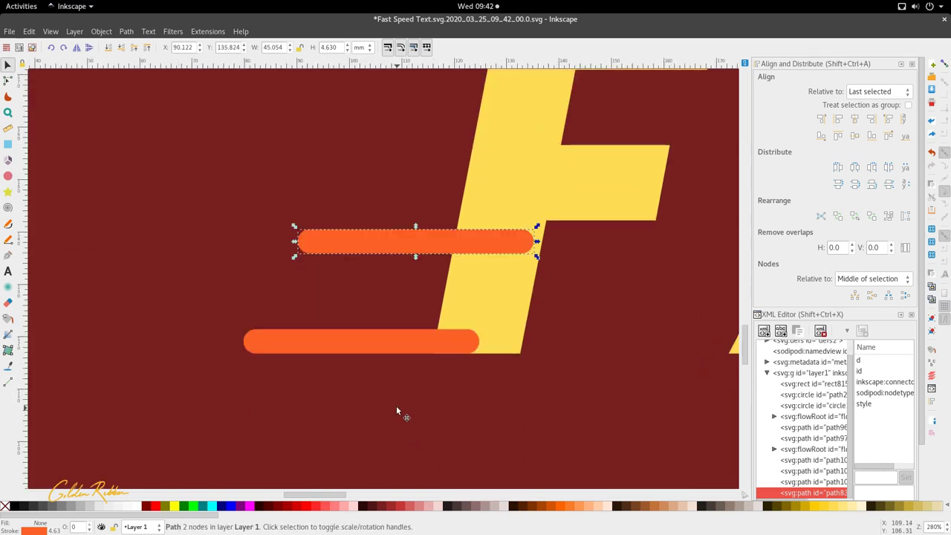
left_click_drag(375, 263, 332, 329)
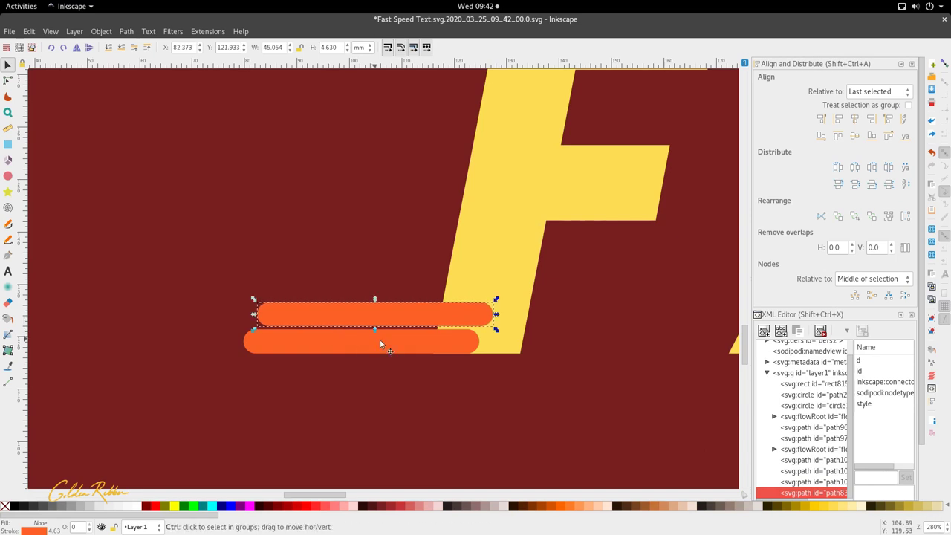
Step: Align the copied bar's bottom edge to the top edge of the lowest orange bar, relative to the last selected object
scroll(394, 327, "up", 3)
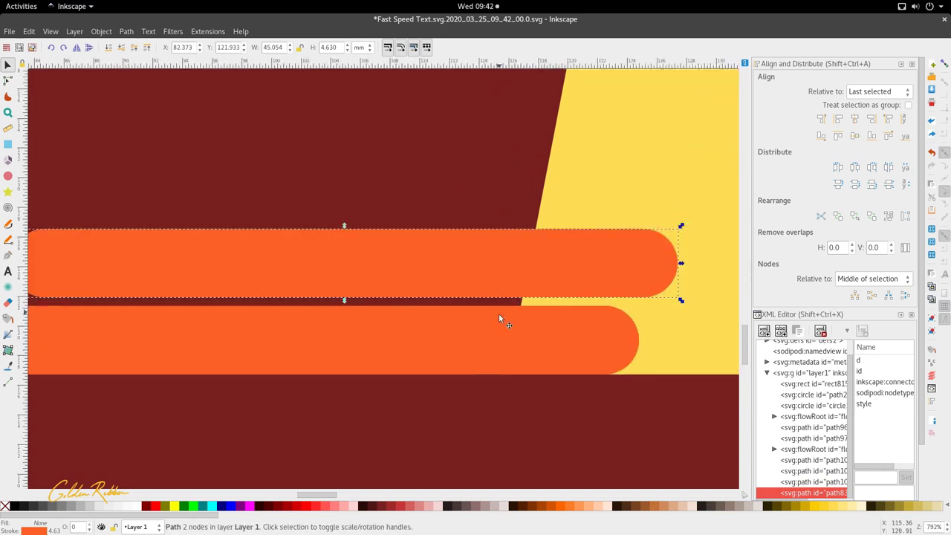
left_click(481, 320, "shift")
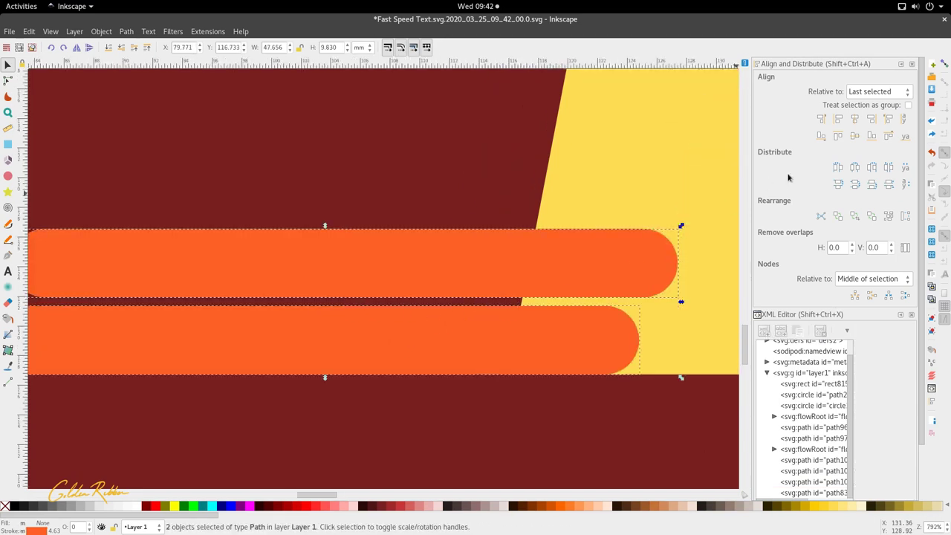
left_click(887, 137)
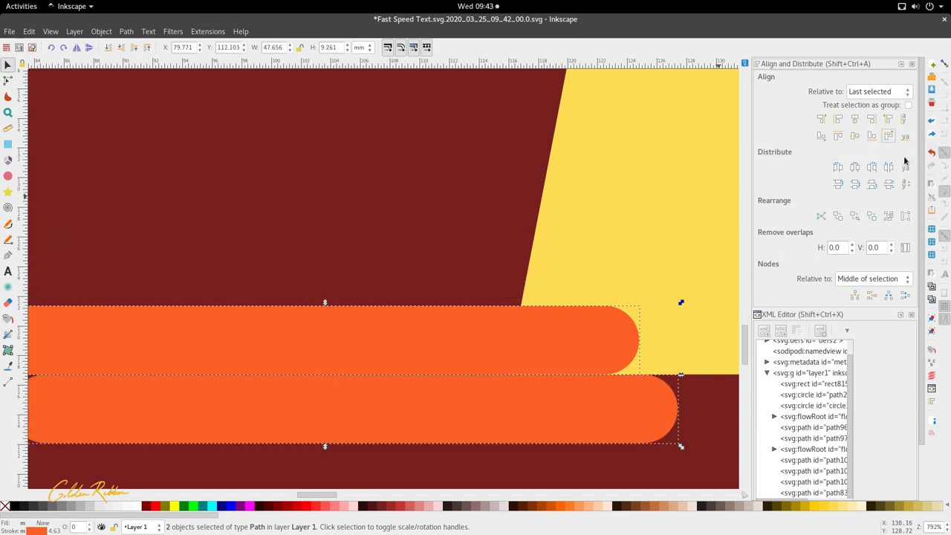
key("ctrl+z")
left_click(821, 137)
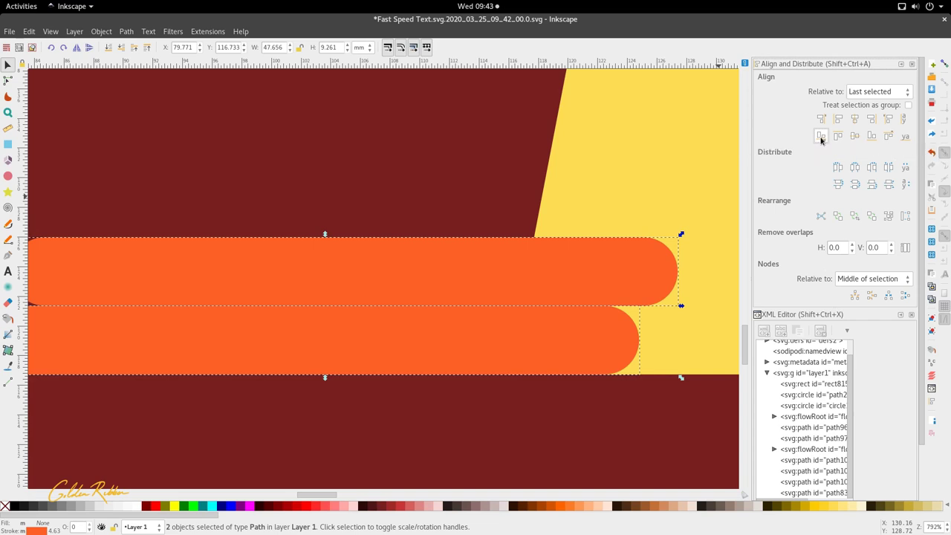
Step: Recolour the strokes of the two inner bars with the dark red sampled from the background
scroll(820, 136, "down", 3)
scroll(707, 186, "down", 6, "ctrl")
scroll(409, 240, "up", 4)
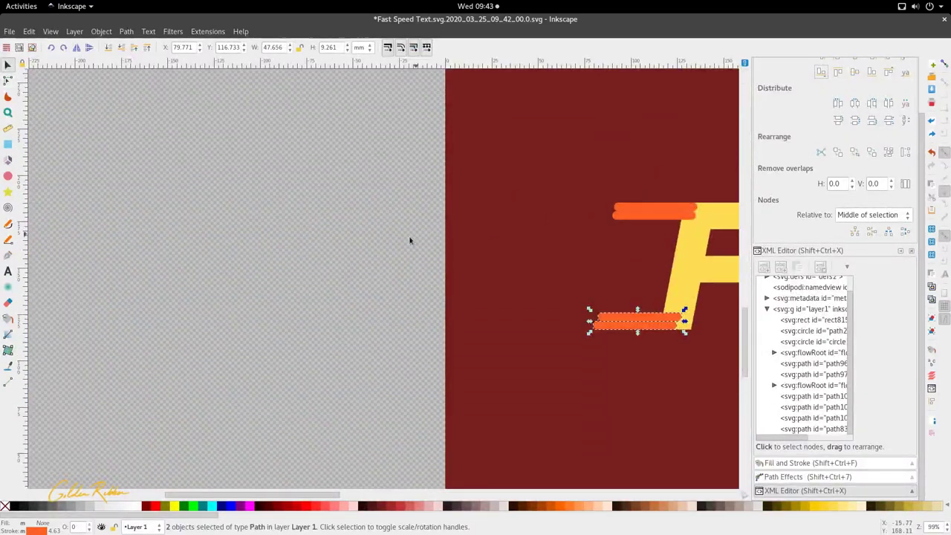
scroll(530, 274, "up", 3, "ctrl")
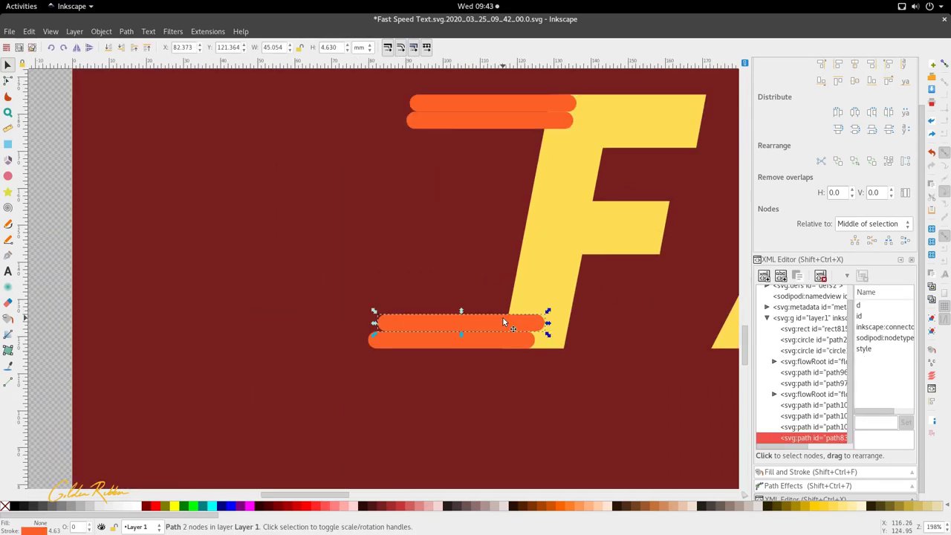
left_click(482, 119, "shift")
scroll(492, 159, "up", 3)
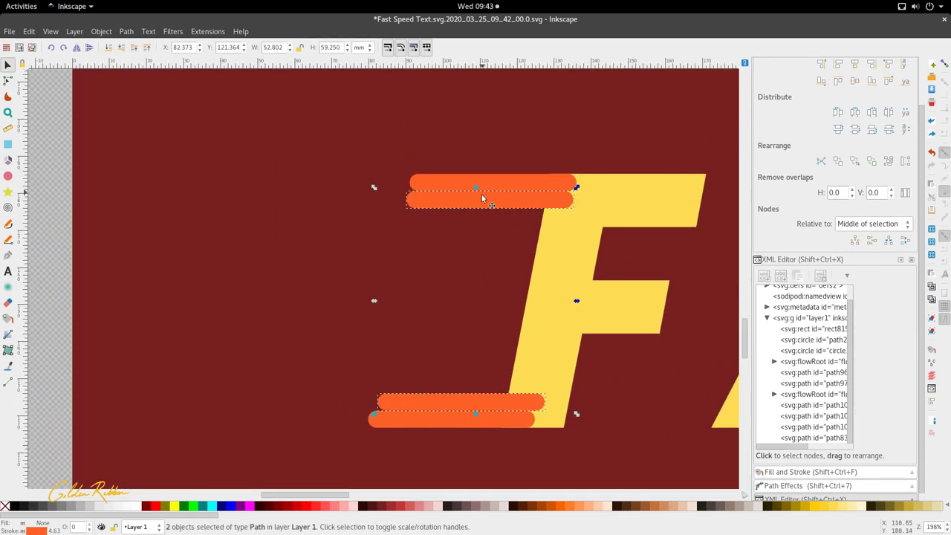
key("d")
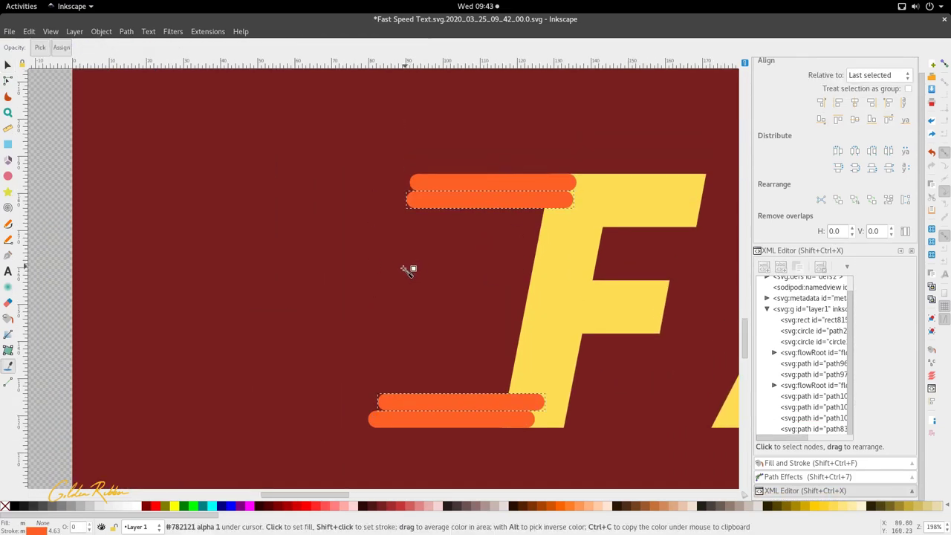
left_click(348, 246)
scroll(394, 257, "down", 3)
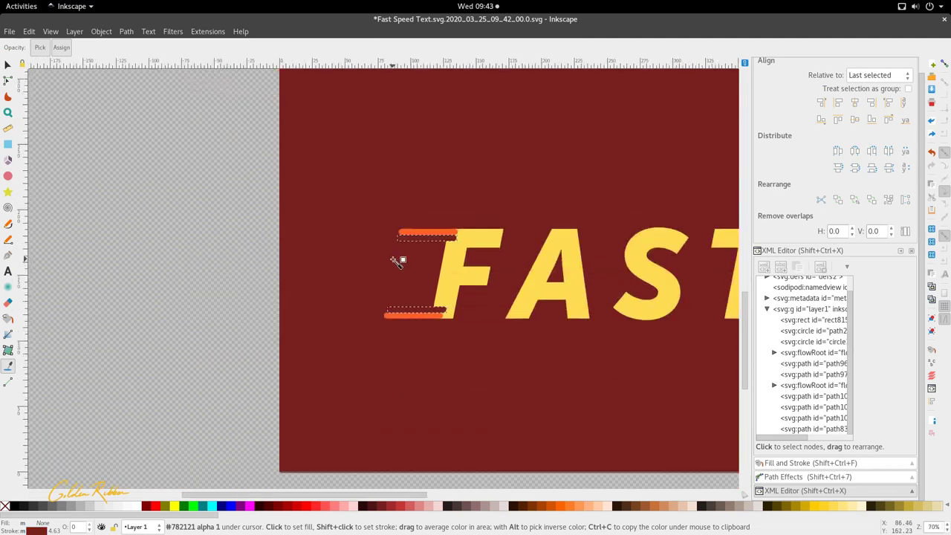
Step: Combine the two outer orange bars into a single path
key("s")
key("Escape")
scroll(428, 322, "up", 3)
double_click(440, 311)
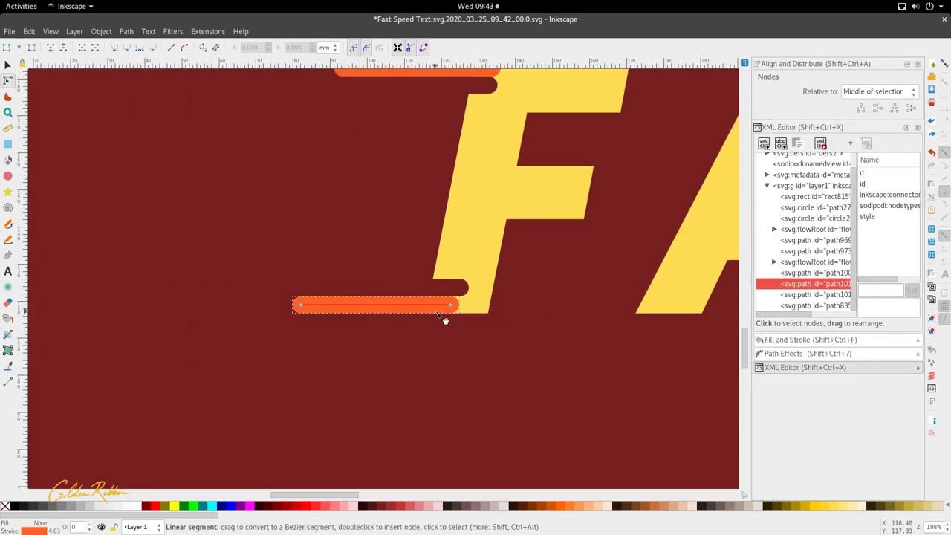
scroll(446, 320, "up", 3)
left_click(487, 165, "shift")
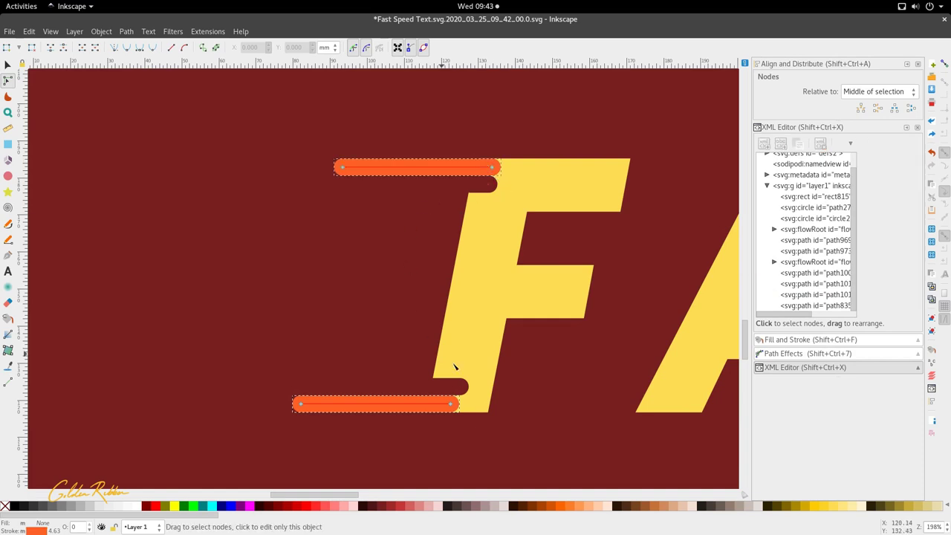
scroll(503, 321, "down", 2)
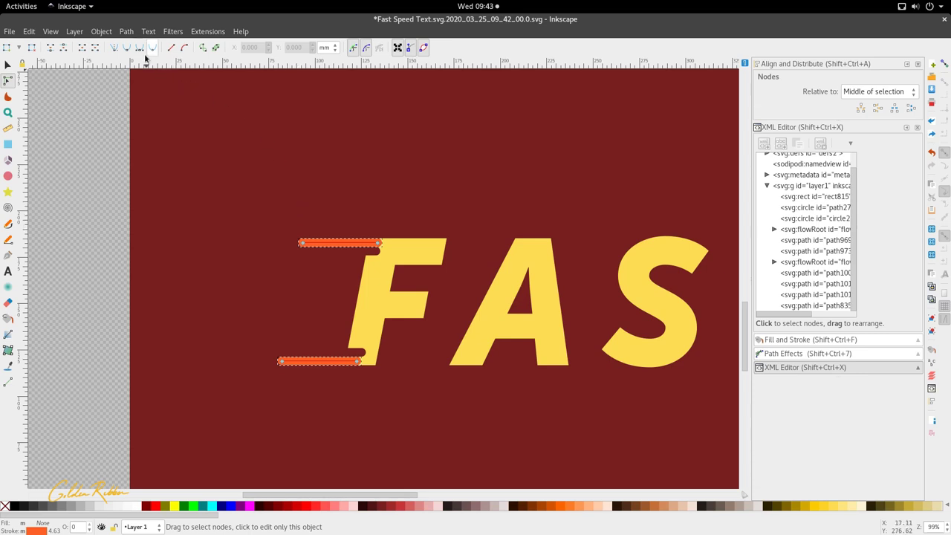
left_click(109, 32)
mouse_move(127, 33)
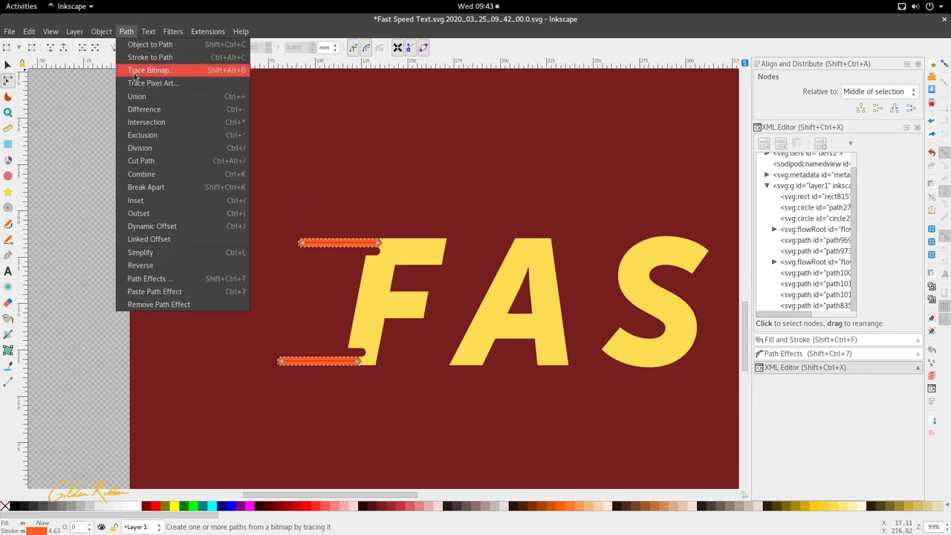
left_click(153, 187)
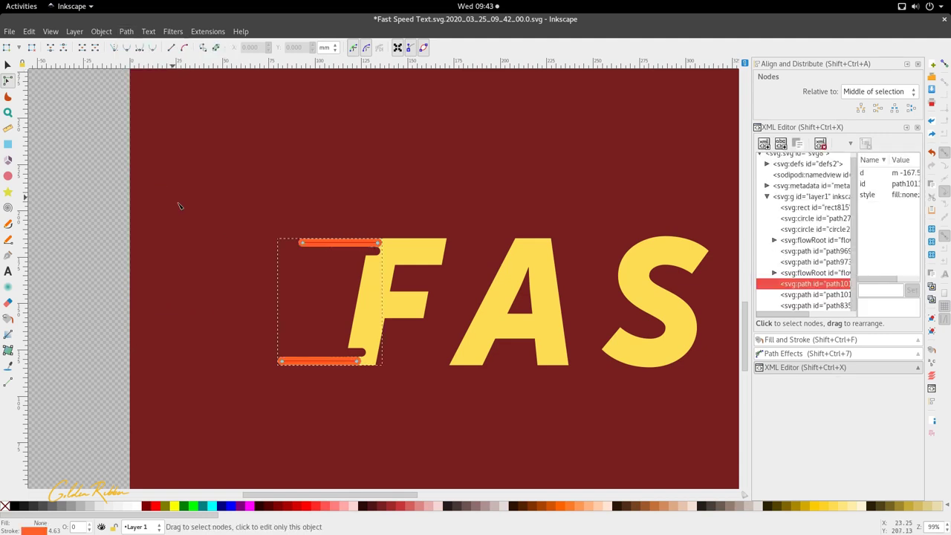
Step: Combine the two inner dark red bars into a single path
scroll(361, 266, "up", 2)
left_click(373, 237)
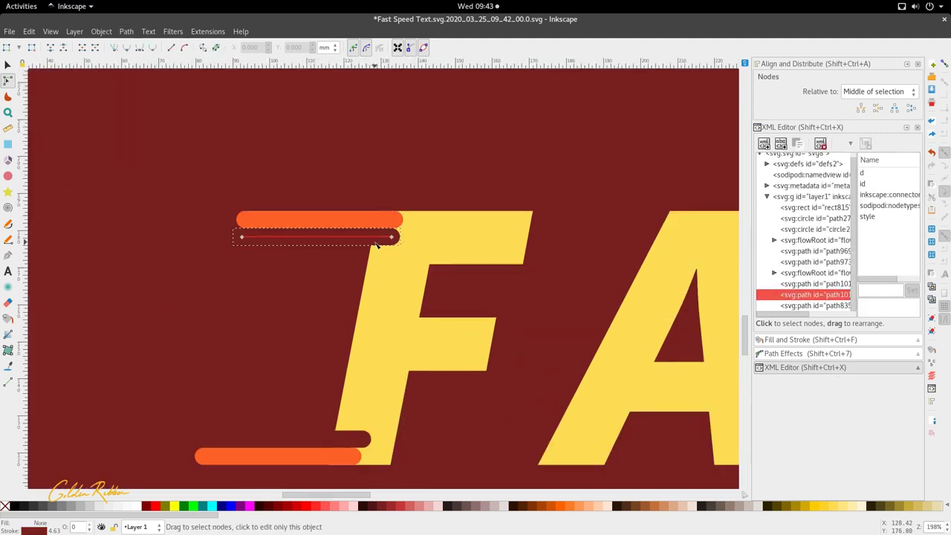
left_click(336, 441, "shift")
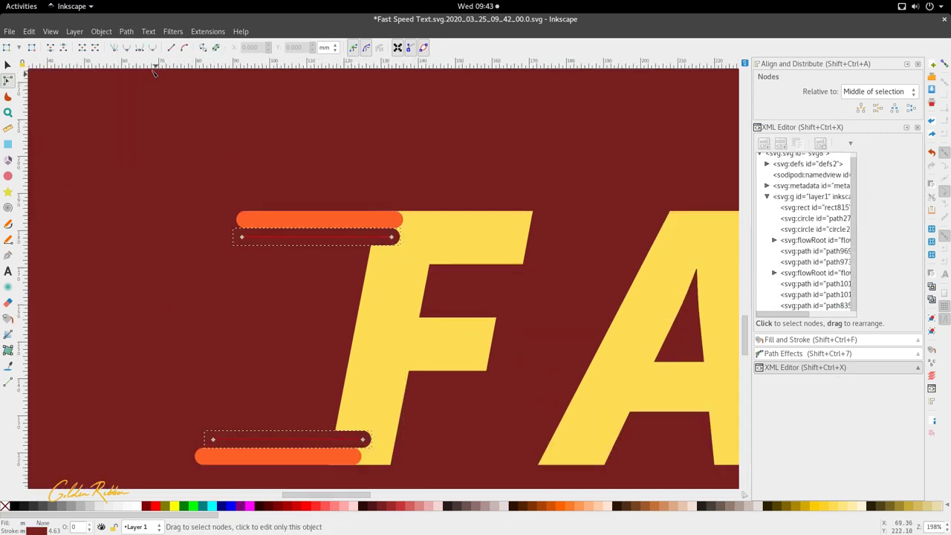
left_click(126, 31)
left_click(149, 171)
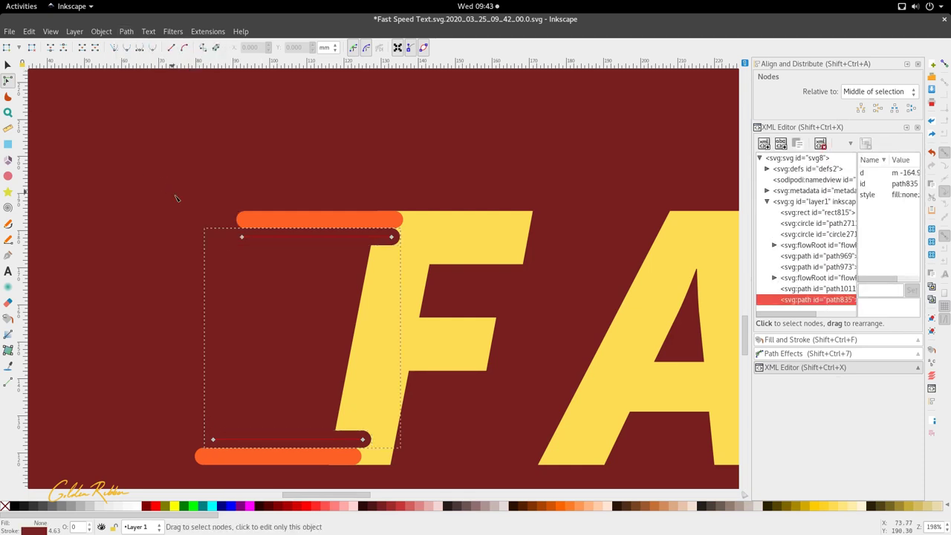
Step: Open the Path Effects dialog for the combined dark red bars and save the document
left_click(127, 31)
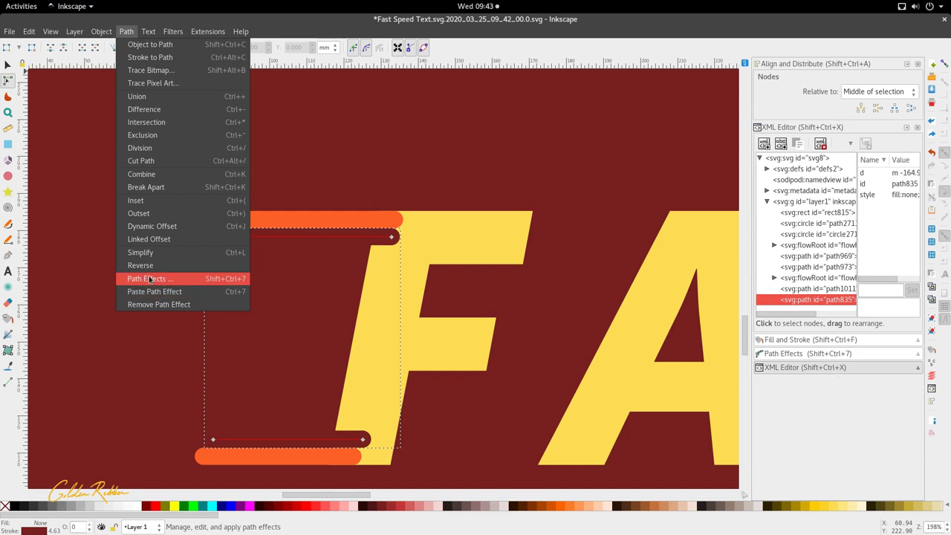
left_click(245, 278)
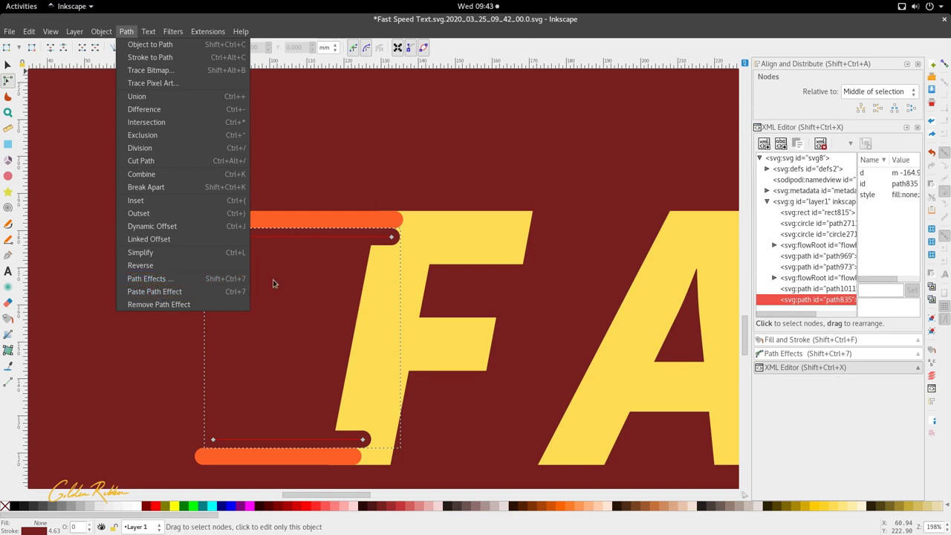
key("ctrl+s")
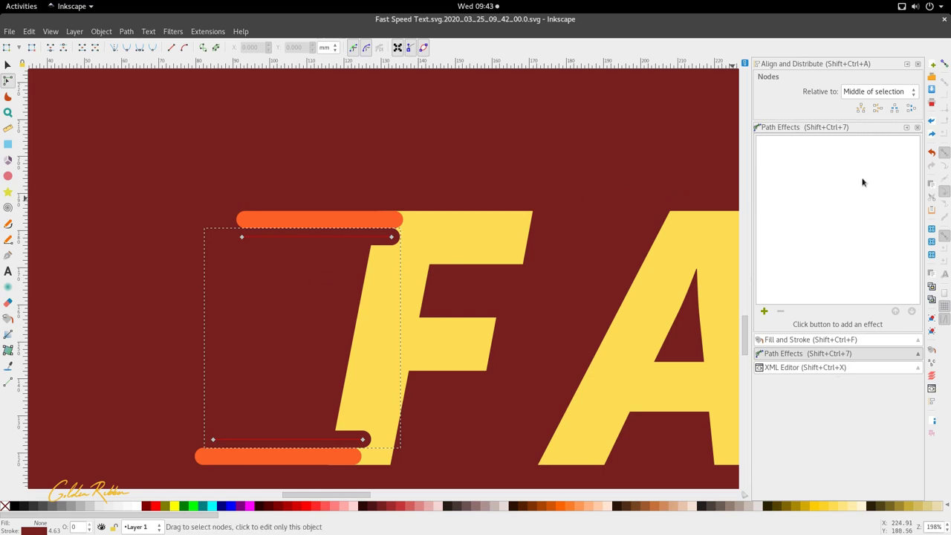
Step: Add the Interpolate Sub-Paths effect to the combined dark red bars
left_click(764, 312)
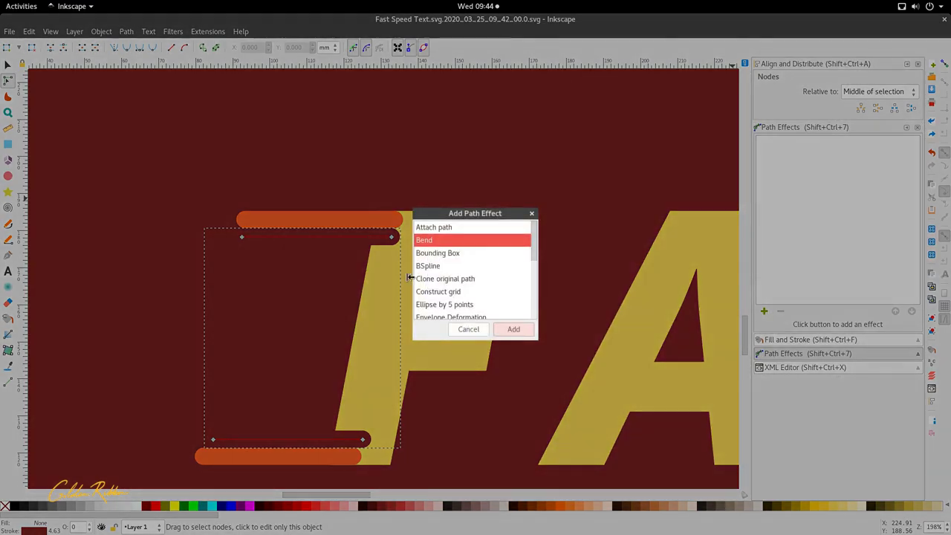
scroll(464, 297, "down", 5)
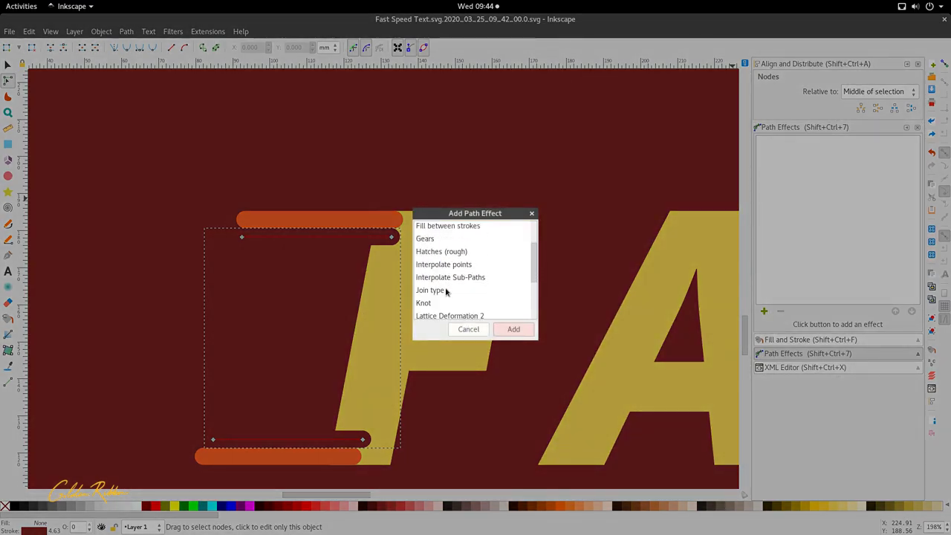
scroll(447, 287, "down", 1)
scroll(446, 287, "up", 1)
scroll(451, 282, "down", 5)
scroll(451, 282, "up", 4)
scroll(451, 283, "up", 2)
left_click(468, 250)
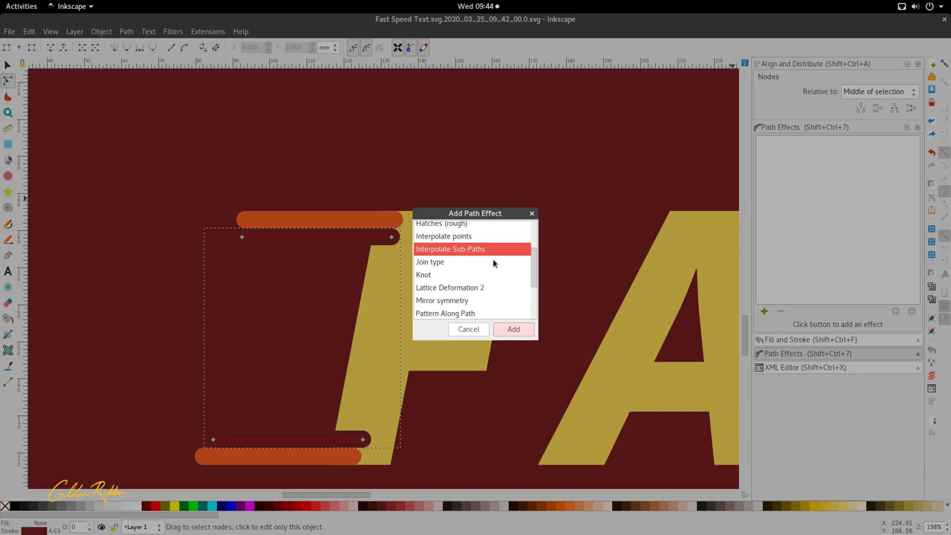
left_click(513, 329)
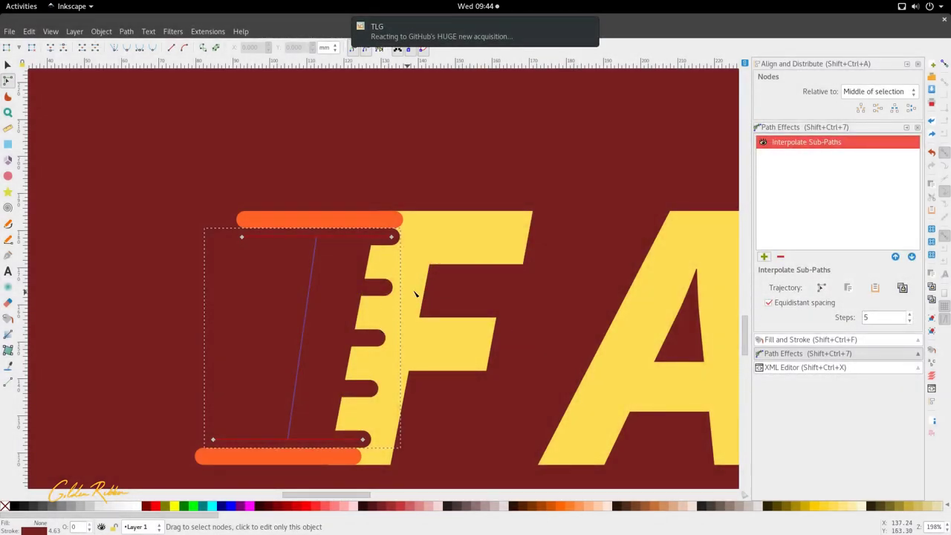
scroll(487, 167, "down", 2)
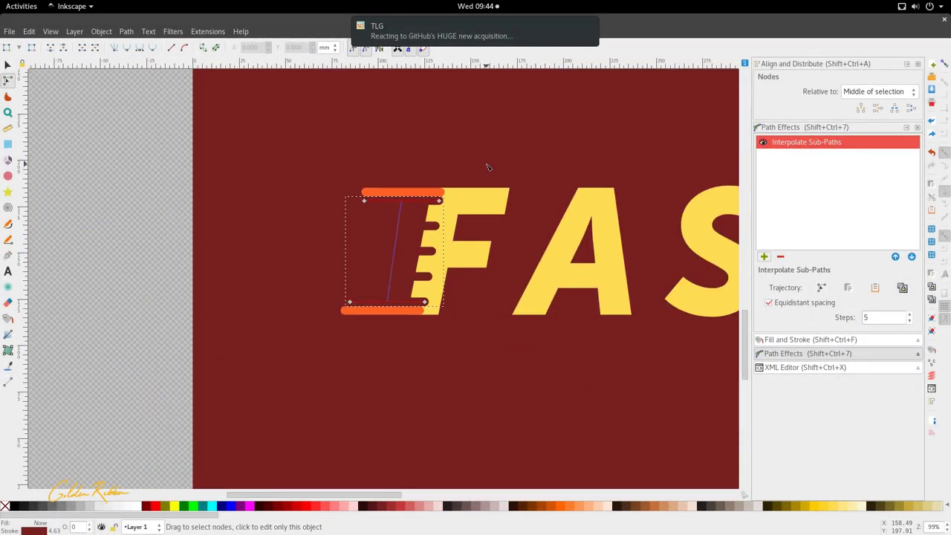
scroll(488, 167, "up", 1)
scroll(400, 179, "down", 3)
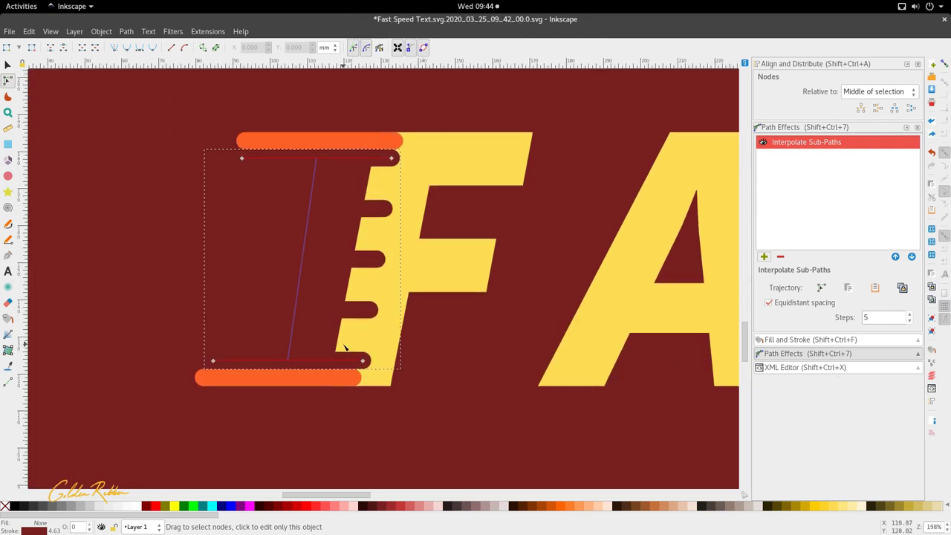
Step: Add the Interpolate Sub-Paths effect to the combined orange bars
left_click(780, 257)
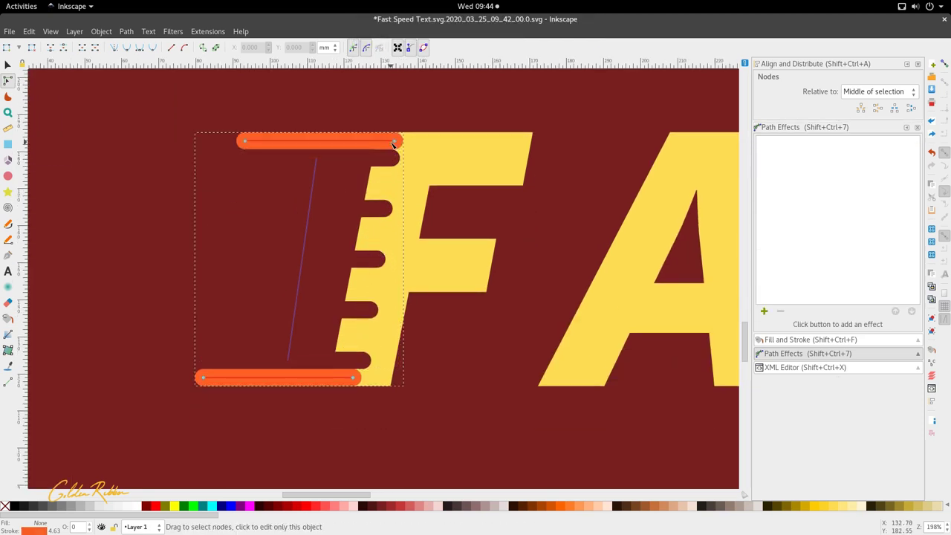
left_click(765, 311)
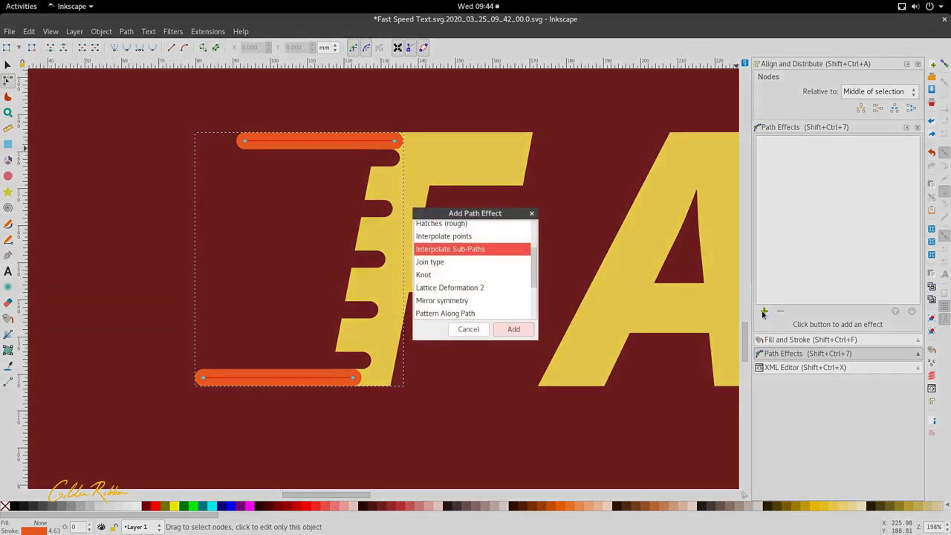
left_click(514, 329)
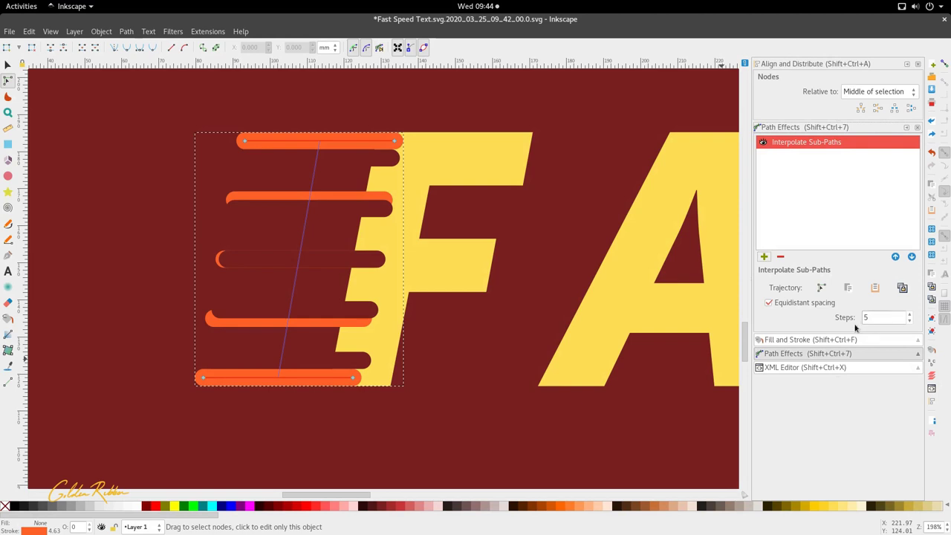
Step: Raise the interpolated orange lines above the dark red ones and set their interpolation steps to 8
key("s")
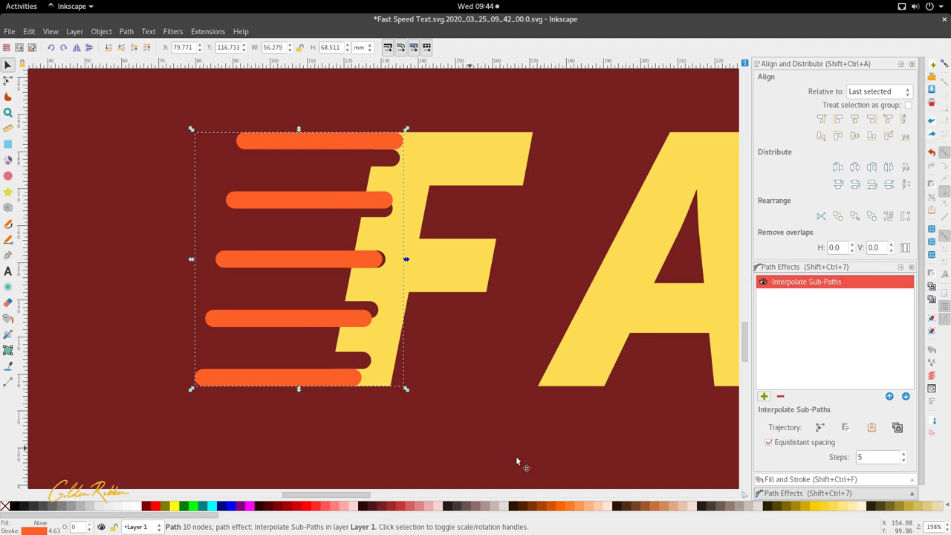
left_click_drag(864, 458, 830, 459)
left_click(904, 455)
left_click(904, 456)
left_click(904, 455)
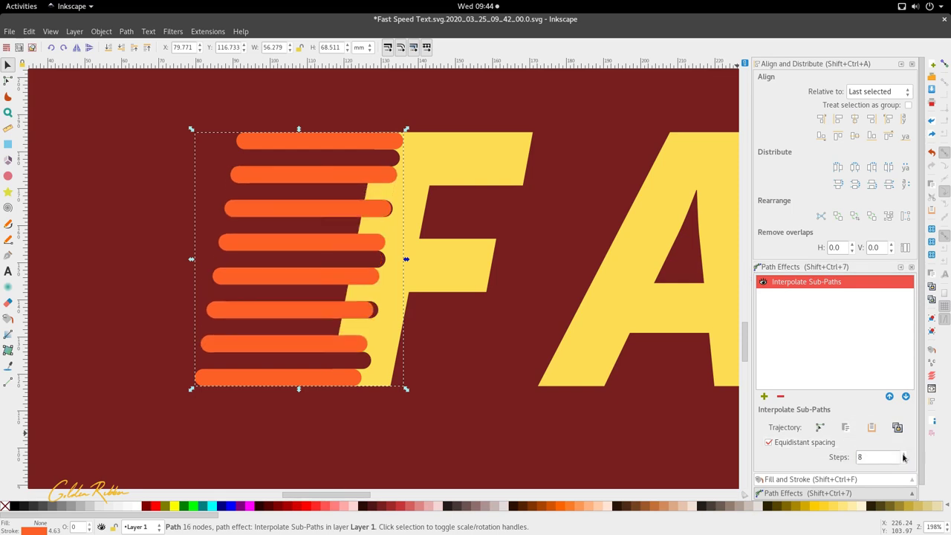
Step: Set the interpolation steps of the dark red lines to 7
double_click(377, 262)
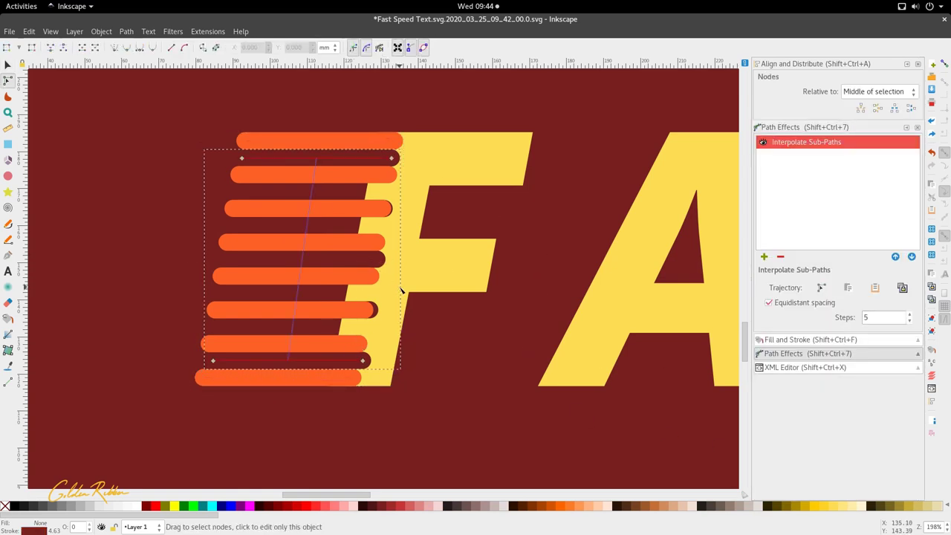
key("s")
double_click(393, 158)
key("s")
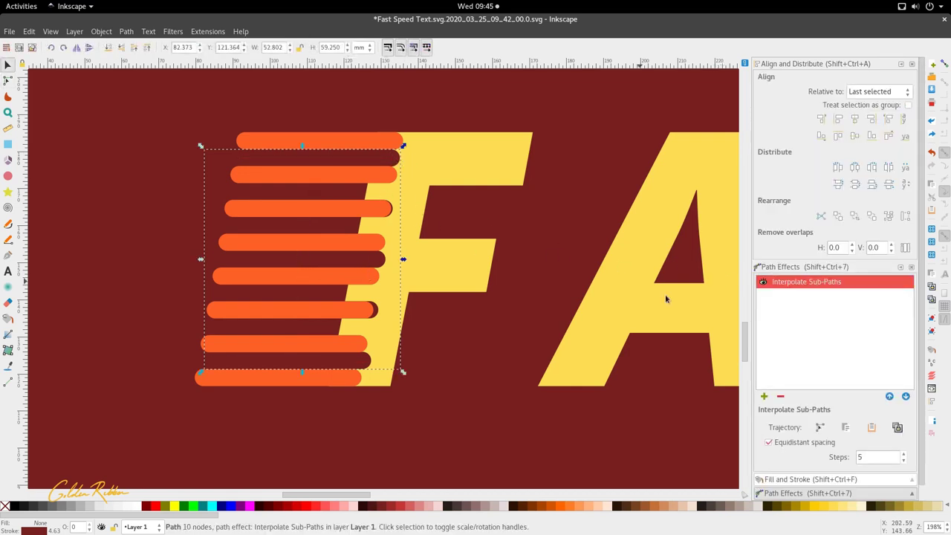
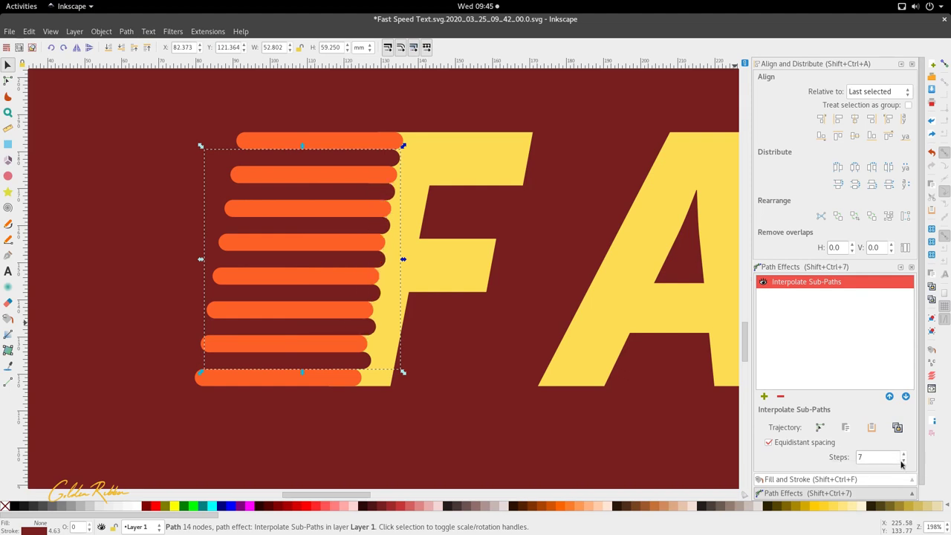
Step: Set the stroke width of the interpolated dark red lines to 4.5 mm
key("n")
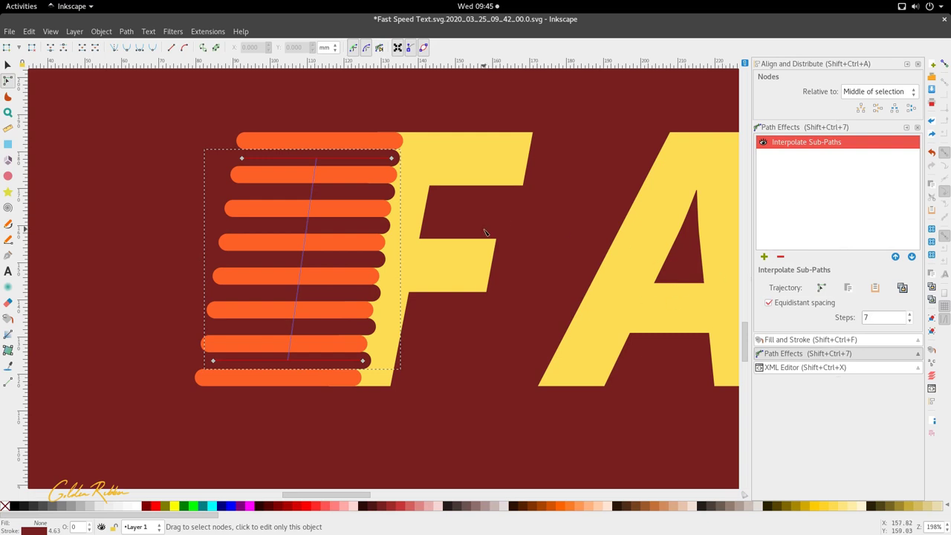
key("ctrl+shift+f")
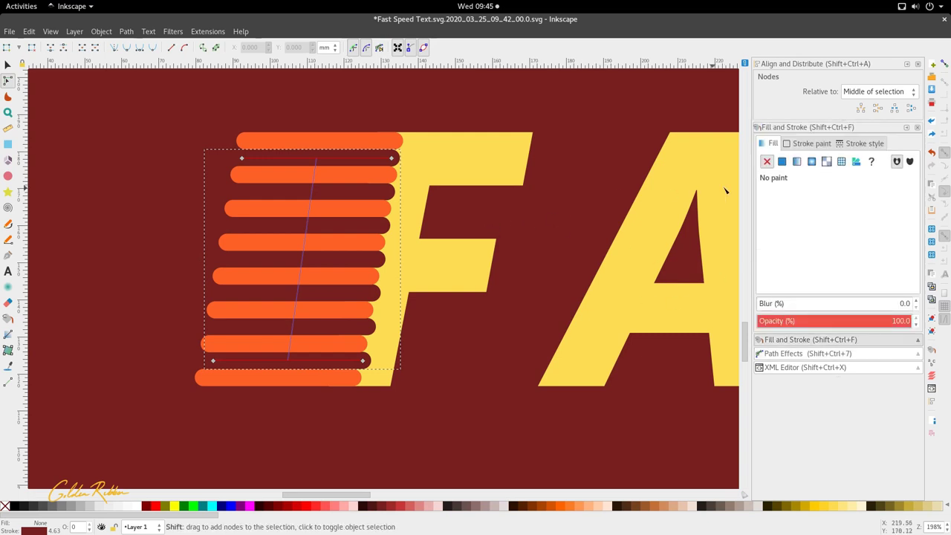
left_click(846, 149)
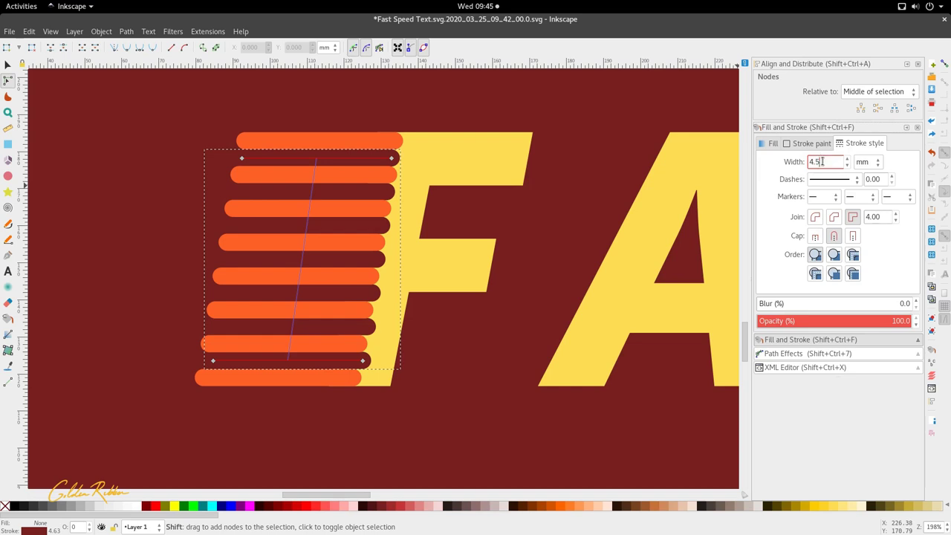
key("Return")
left_click(394, 350)
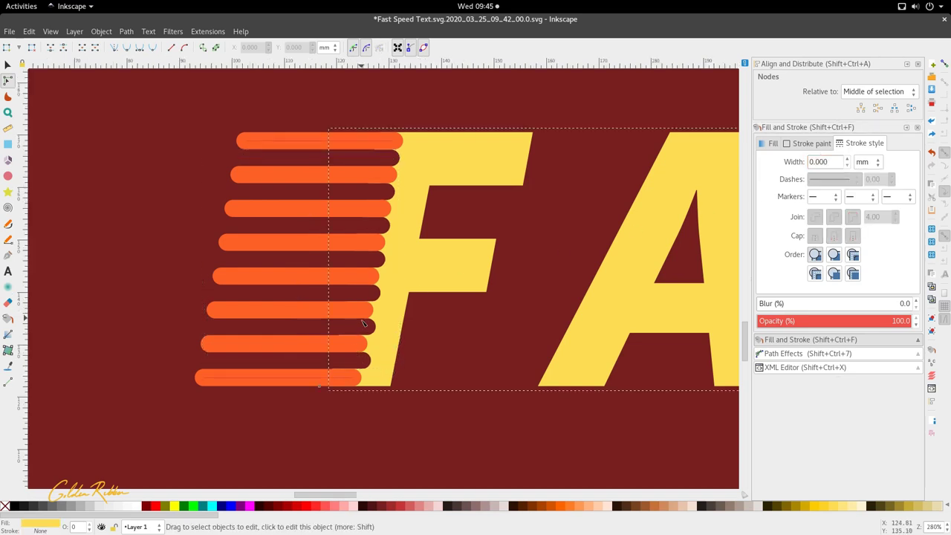
Step: Select the dark red lines and nudge them slightly upward between the orange lines
scroll(362, 321, "up", 3)
key("s")
scroll(333, 342, "up", 2)
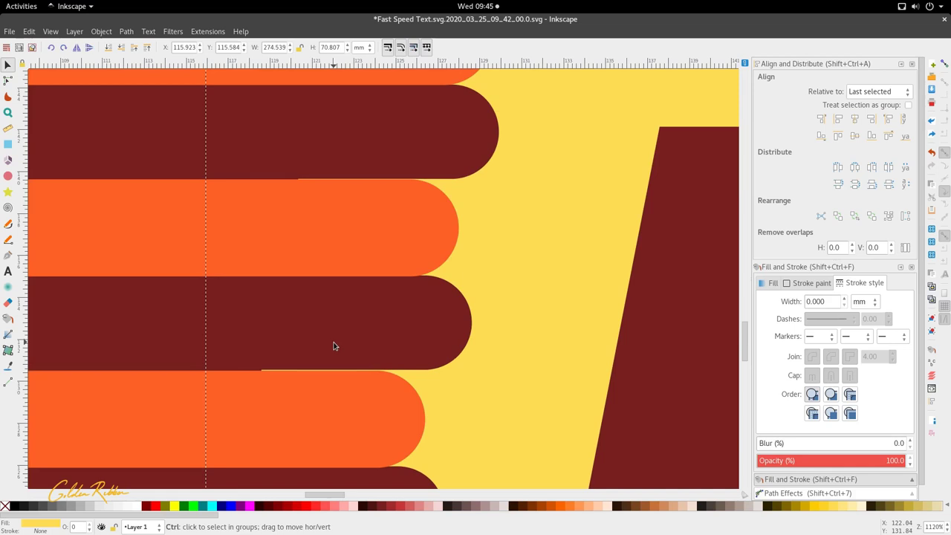
left_click(334, 346, "ctrl")
scroll(333, 348, "down", 4, "ctrl")
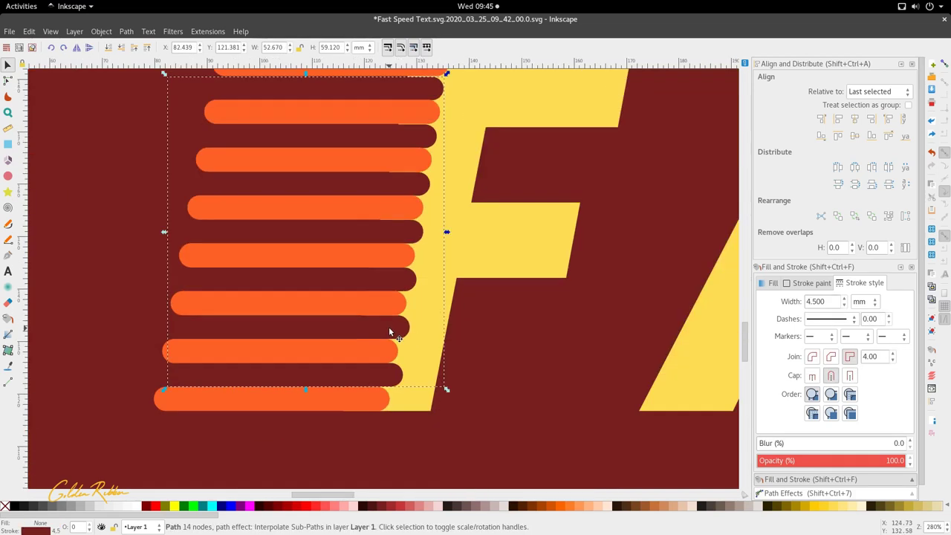
scroll(416, 223, "up", 2, "ctrl")
left_click_drag(415, 149, 417, 150)
Step: Set the dark red lines' stroke width to 4.55 mm and shift them up slightly to about Y 121.498 mm
left_click_drag(826, 301, 817, 301)
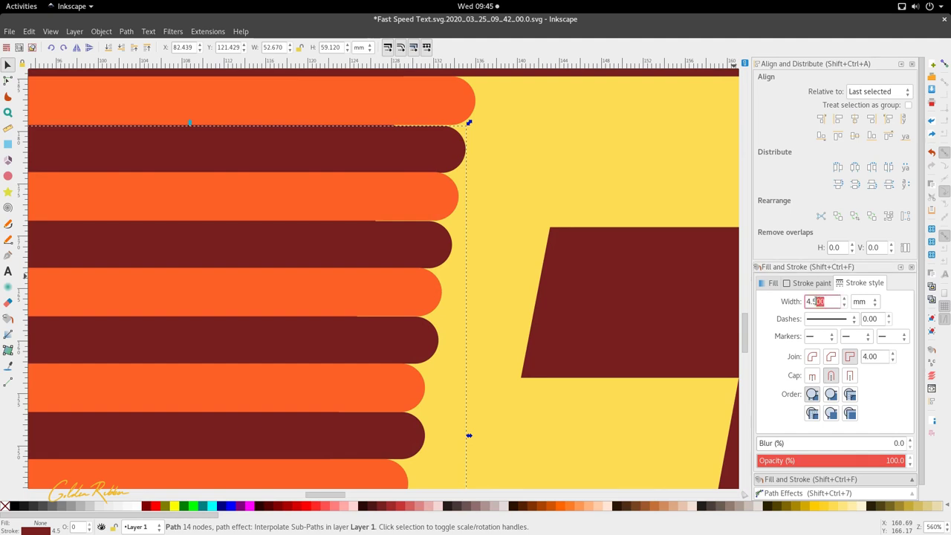
key("Return")
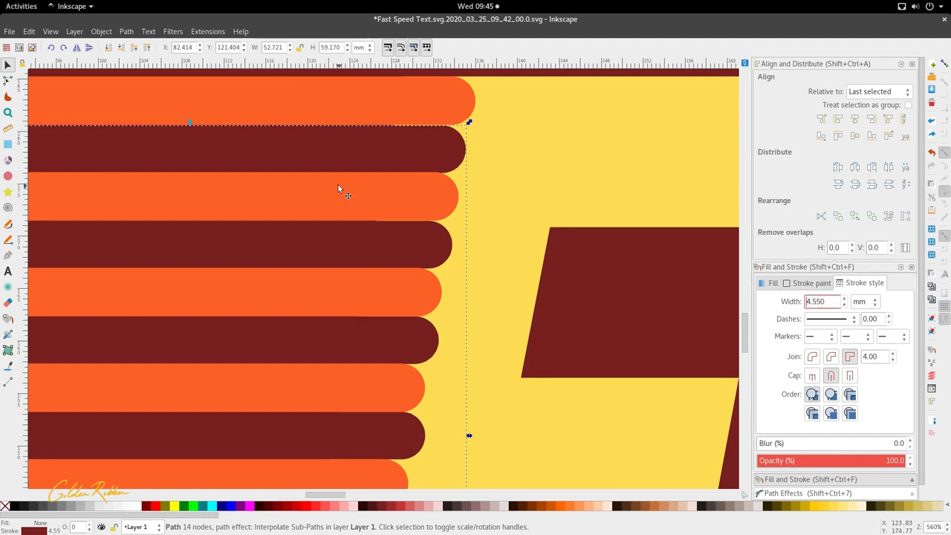
left_click_drag(332, 162, 332, 159)
scroll(383, 190, "down", 4)
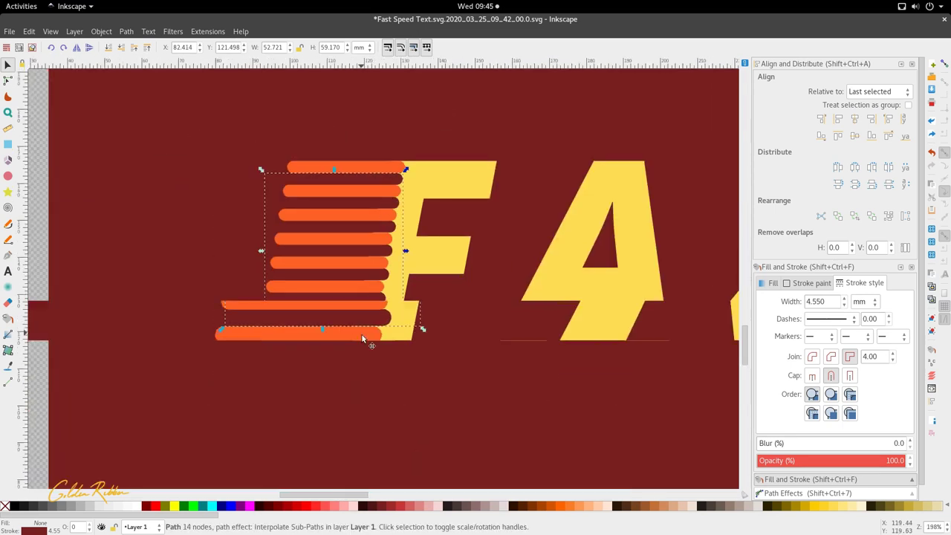
Step: Increase the dark red lines' stroke width to 4.6 mm
scroll(362, 339, "up", 2)
left_click_drag(830, 301, 817, 301)
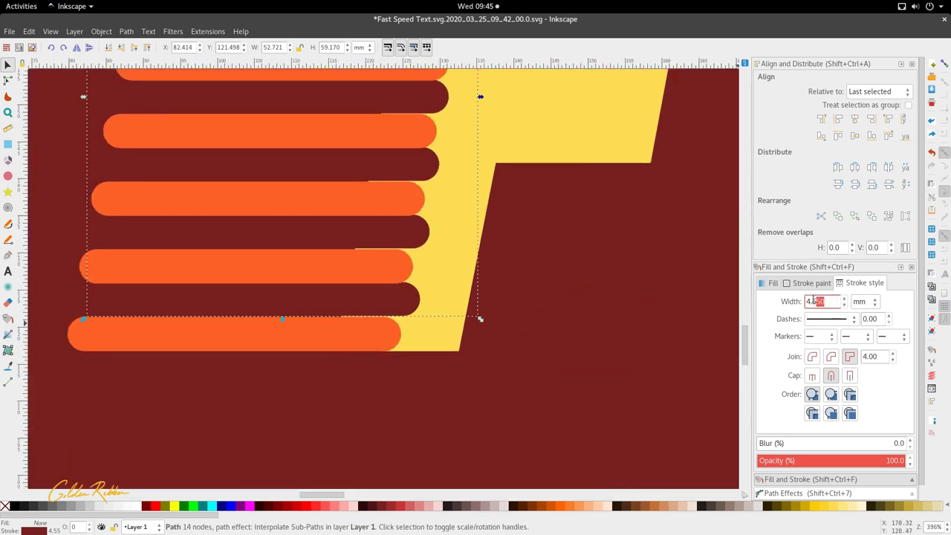
type("6")
key("Return")
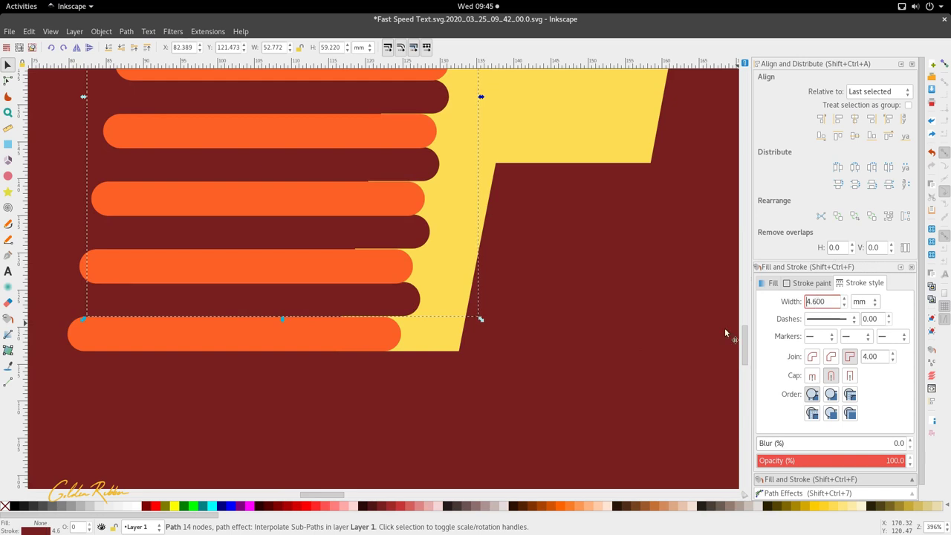
Step: Adjust the dark red lines vertically to about Y 121.426 mm so they fill the gaps between the orange lines
scroll(383, 270, "up", 3)
left_click_drag(361, 291, 361, 294)
scroll(365, 293, "down", 4)
scroll(369, 292, "up", 5)
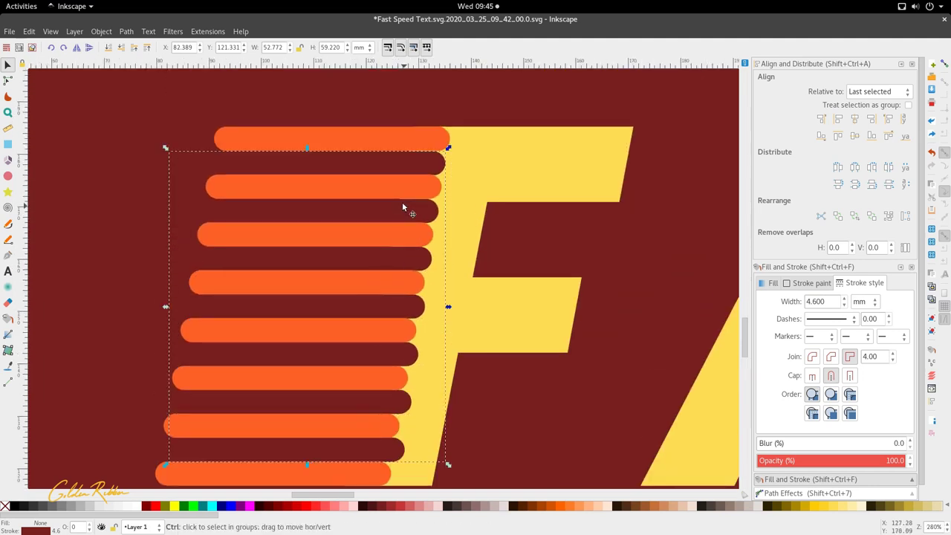
scroll(404, 196, "up", 2)
scroll(461, 193, "up", 4)
key("alt+Up")
key("alt+Up")
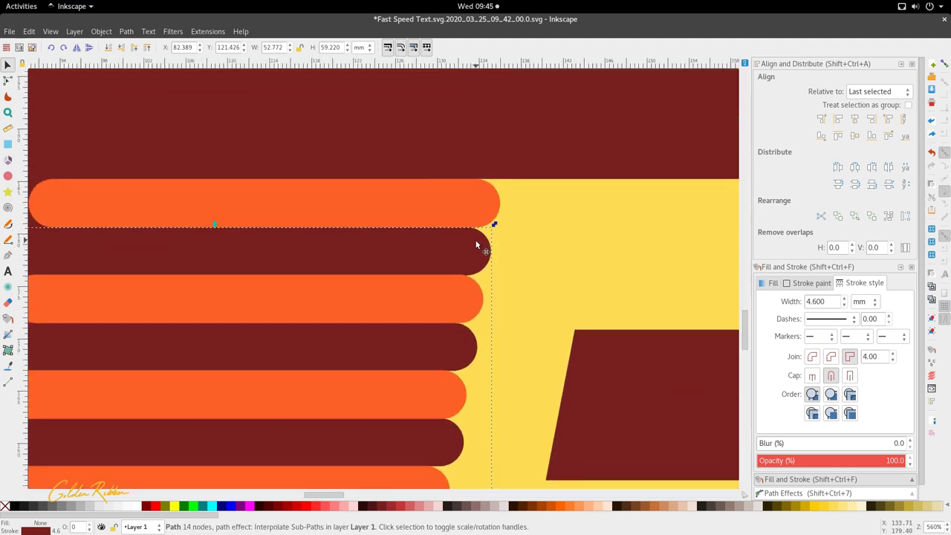
scroll(470, 245, "down", 6)
scroll(446, 251, "down", 3)
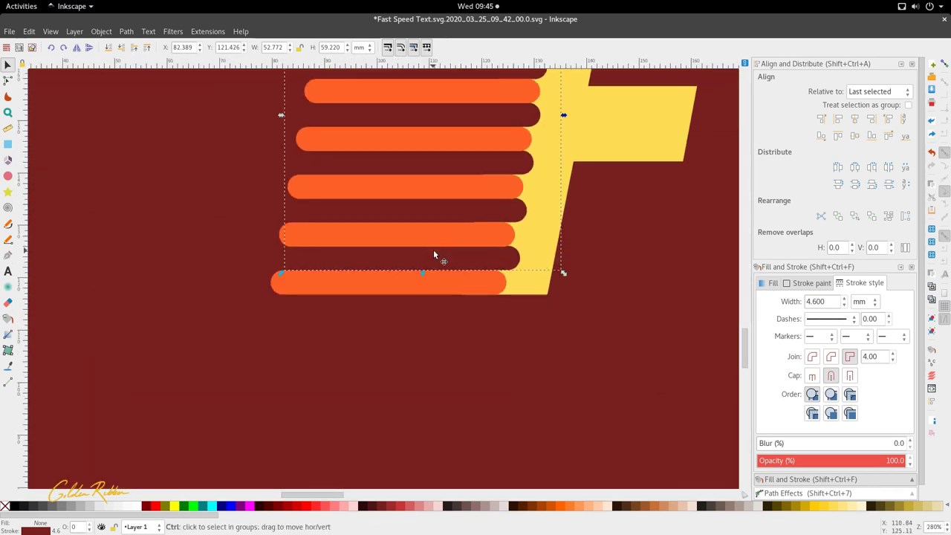
Step: Edit the trajectory of the dark red interpolation on canvas, moving its lower node to about X 104.8, Y 123.559 mm
key("n")
scroll(453, 262, "up", 7)
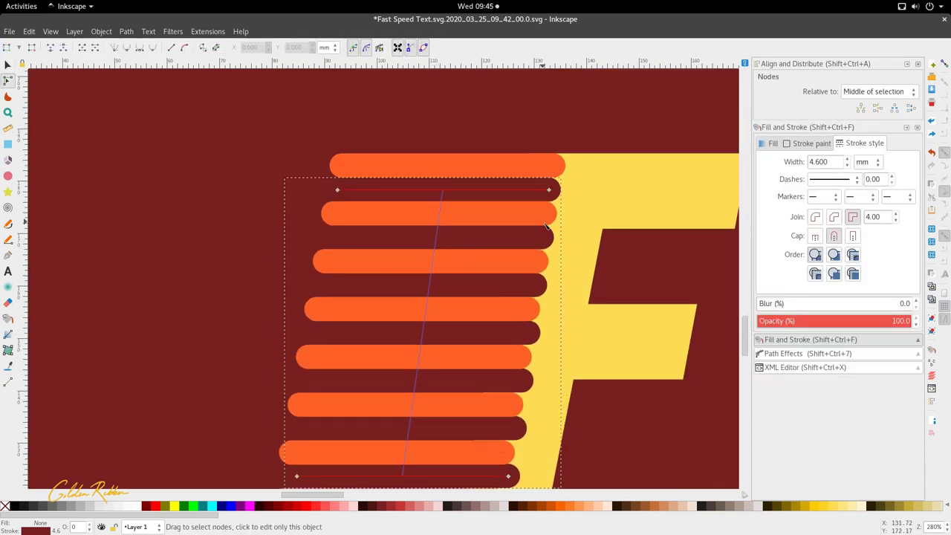
scroll(446, 223, "down", 3)
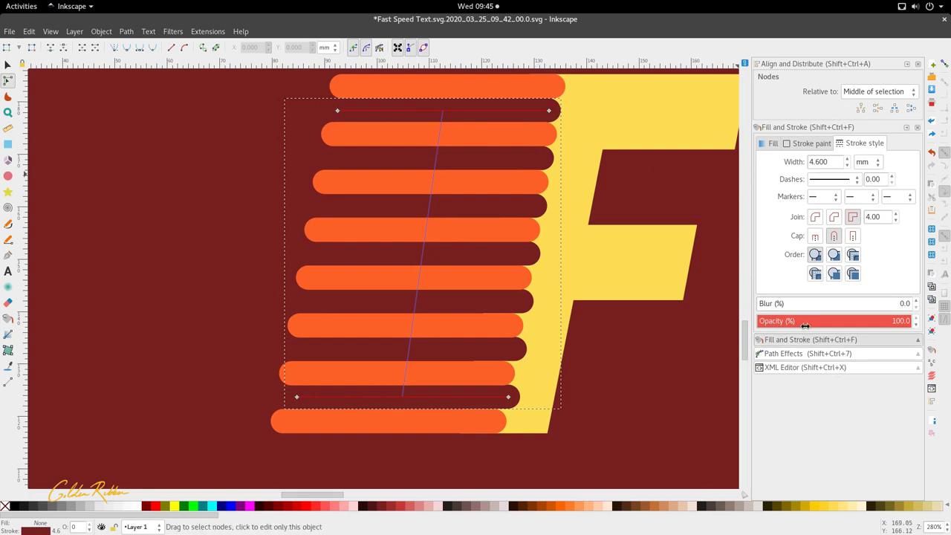
left_click(799, 354)
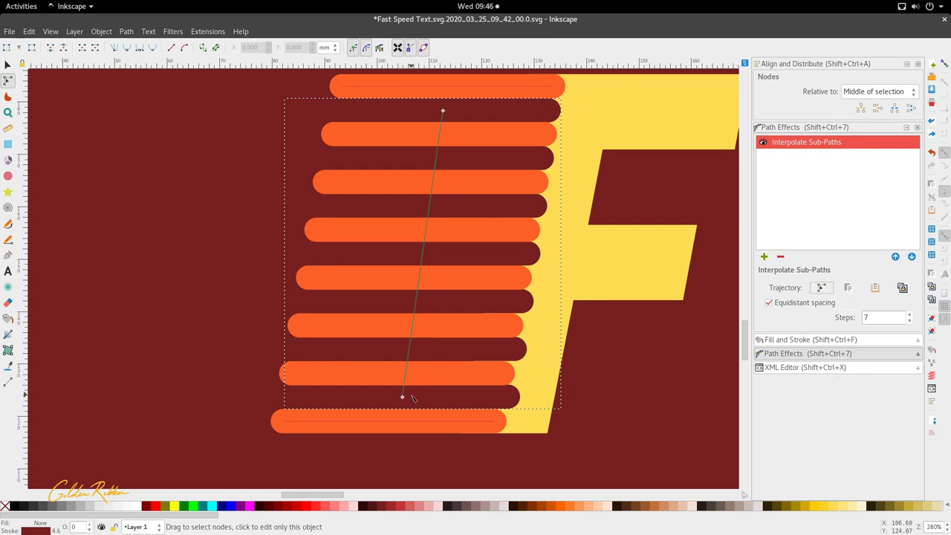
scroll(399, 415, "up", 3)
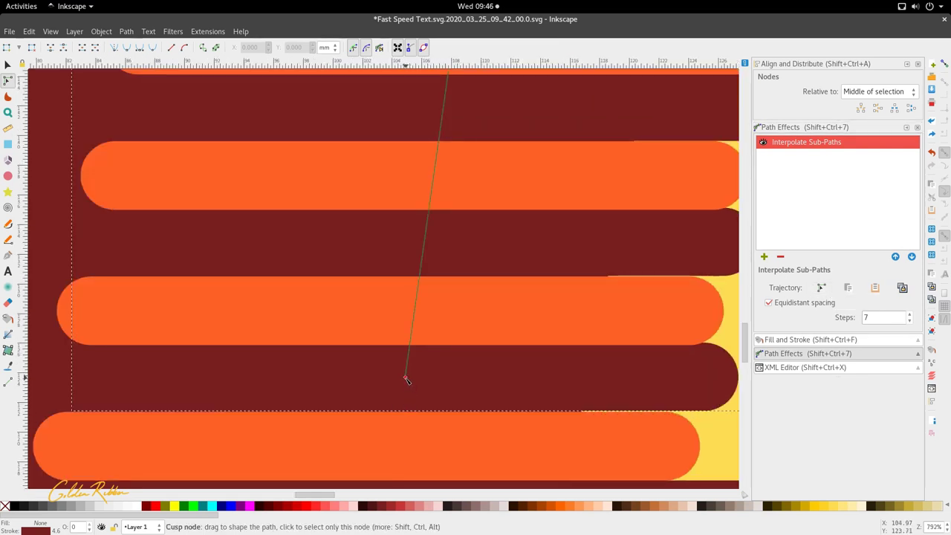
left_click_drag(407, 380, 405, 383)
scroll(424, 392, "down", 3)
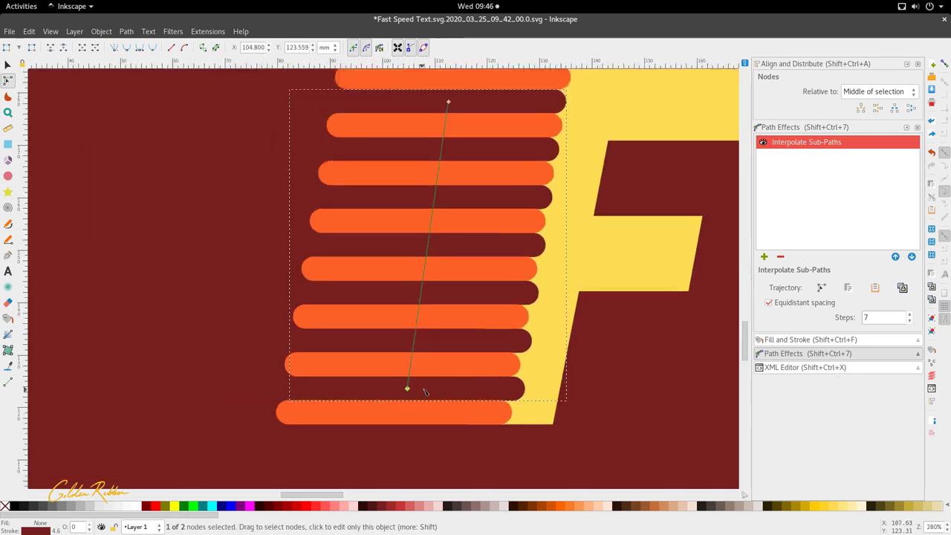
Step: Move the upper node of the dark red lines' trajectory to about X 112.554, Y 178.417 mm
scroll(423, 391, "up", 4)
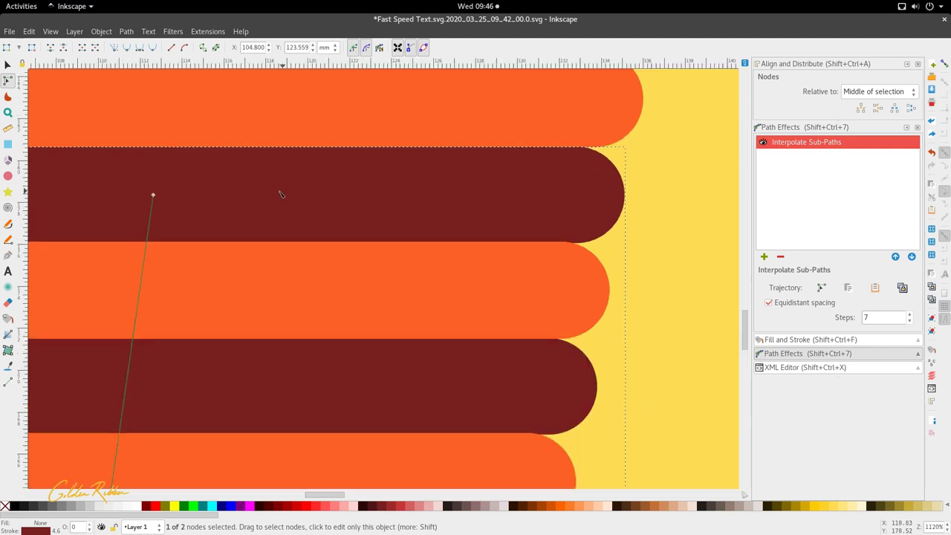
scroll(335, 205, "left", 5)
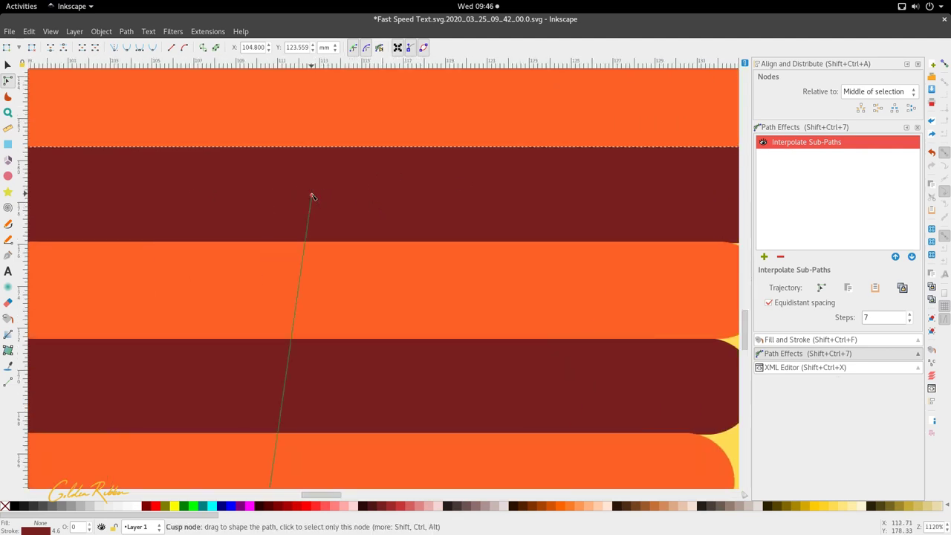
left_click_drag(313, 196, 310, 193)
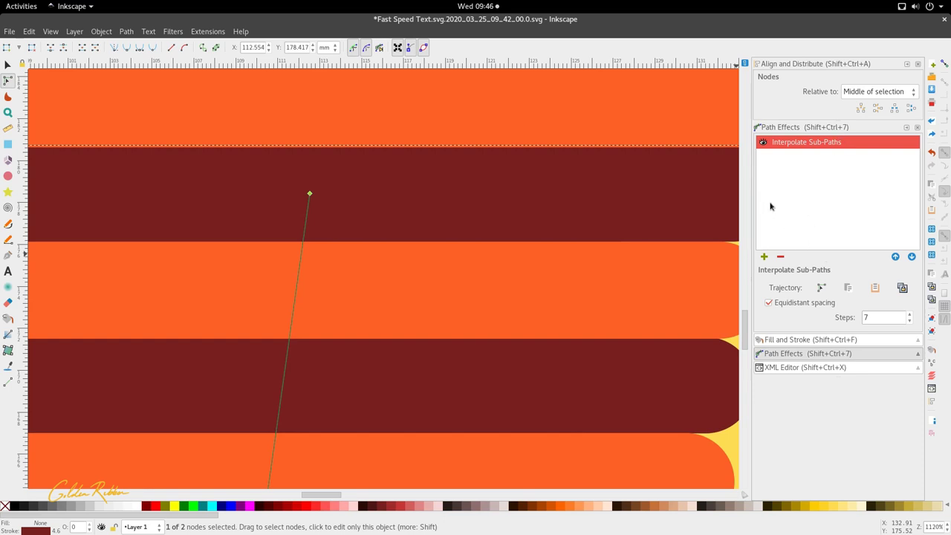
Step: Try a 4.5 mm stroke width on the dark red lines and set it to 4.55 mm
key("ctrl+shift+f")
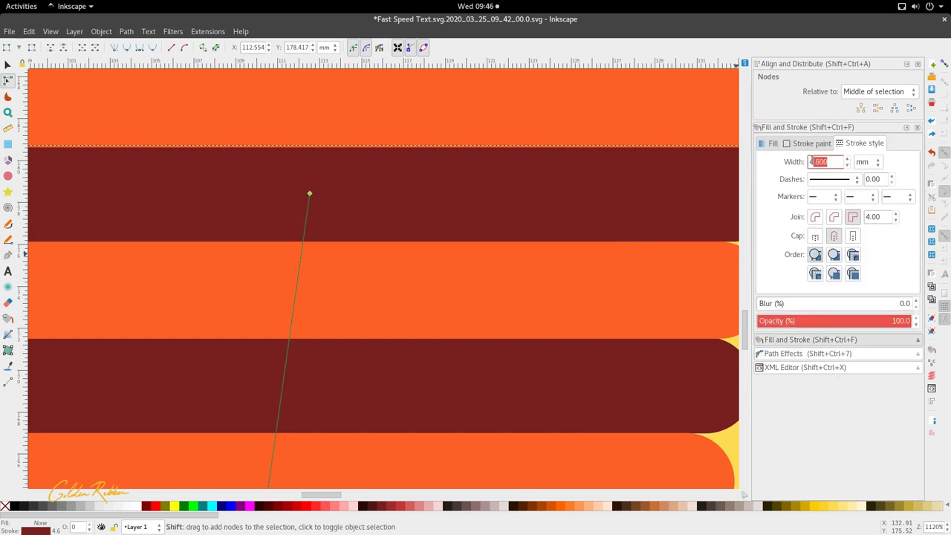
key("Return")
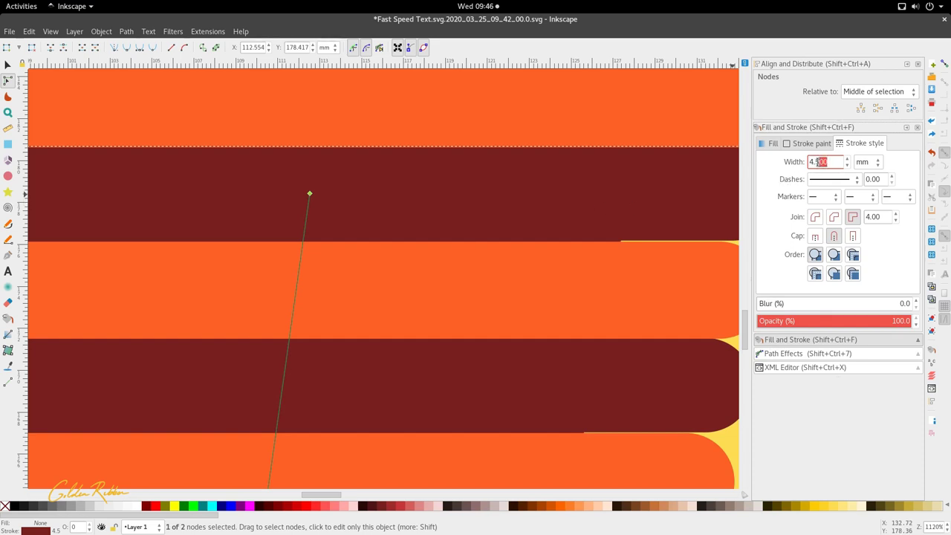
key("Return")
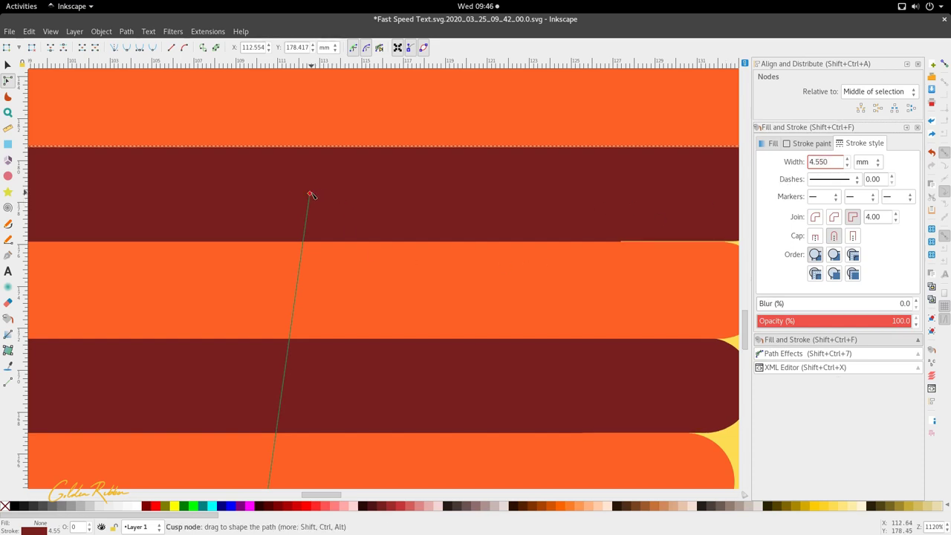
Step: Fine-tune the trajectory's upper node to about X 112.389, Y 178.393 mm
left_click_drag(309, 194, 307, 194)
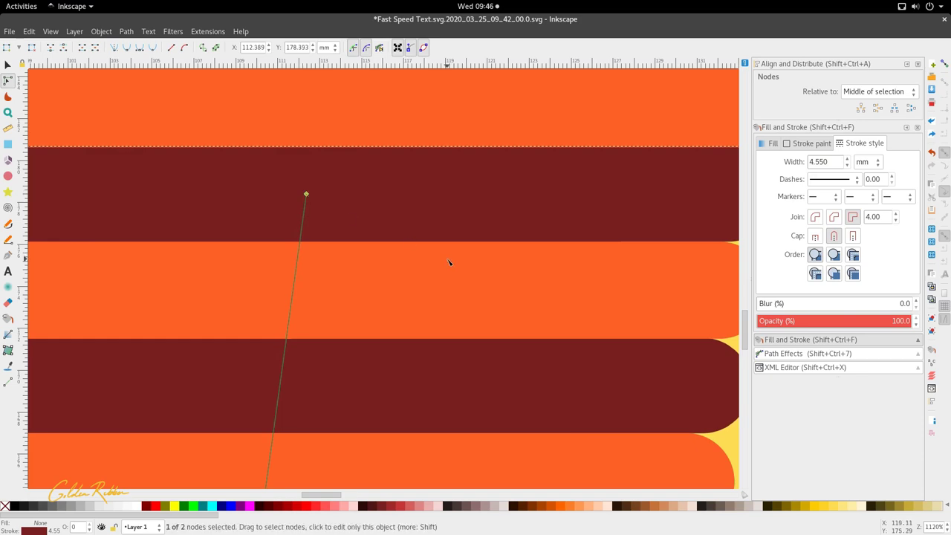
scroll(451, 265, "down", 3)
scroll(446, 476, "up", 2)
scroll(475, 311, "down", 6)
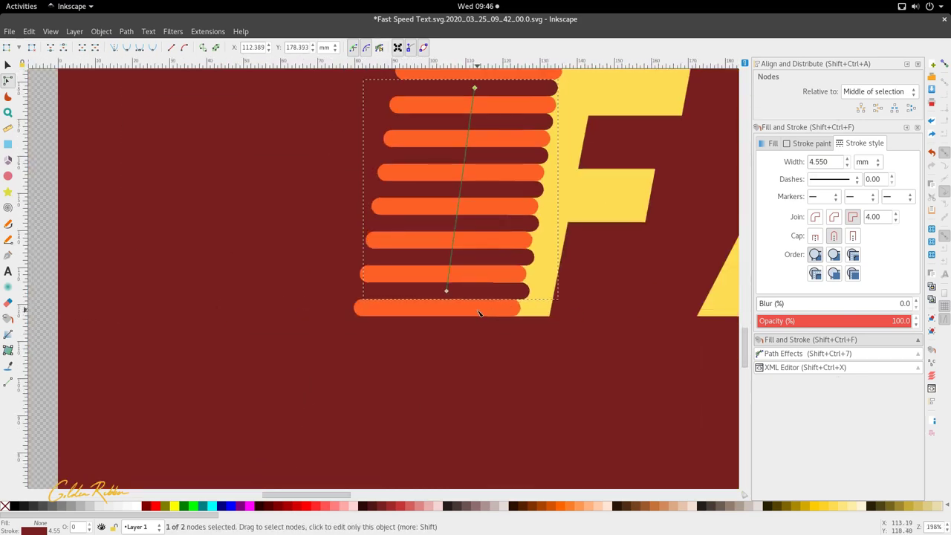
Step: Try a slight horizontal shift of the dark red lines beside the letter F and select the interpolated orange lines
key("s")
scroll(521, 357, "right", 5)
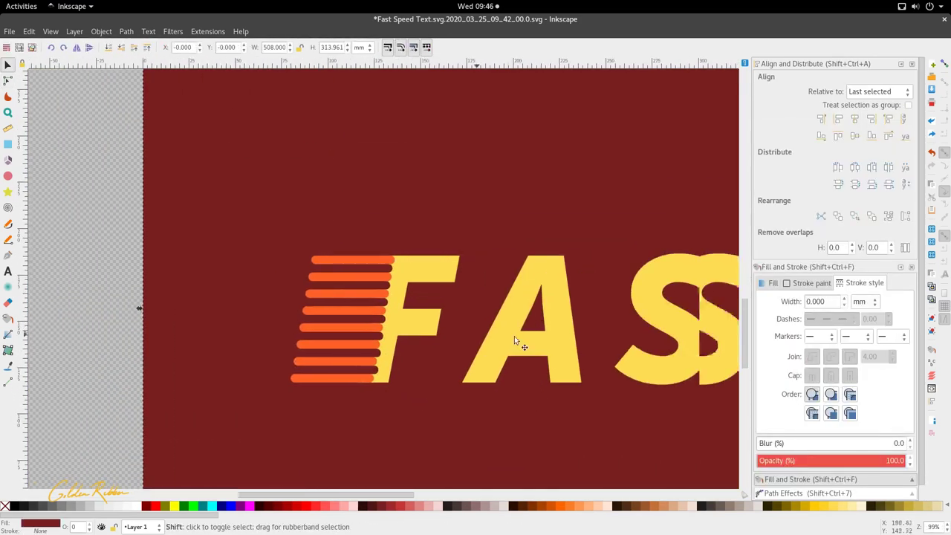
left_click(436, 312)
scroll(386, 329, "down", 3)
scroll(392, 307, "up", 5)
scroll(461, 228, "up", 5)
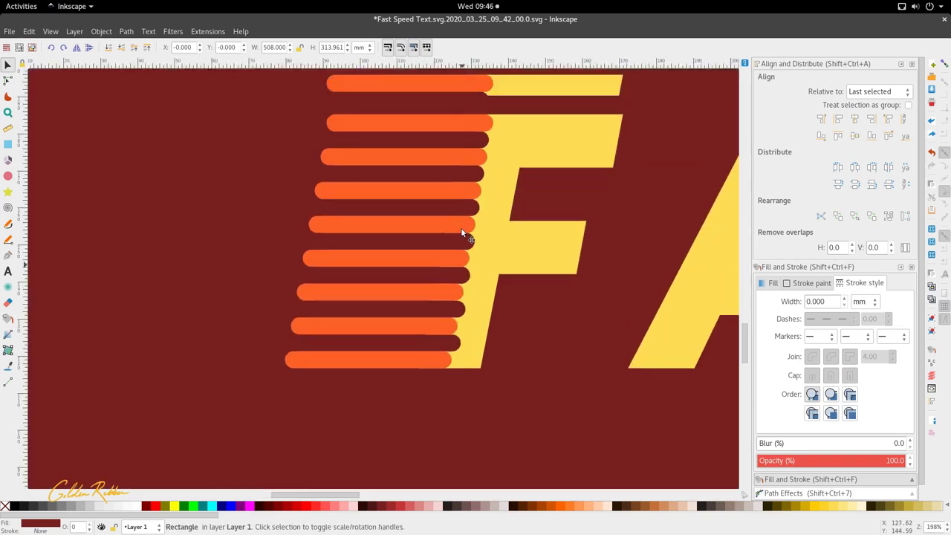
left_click(457, 255)
left_click_drag(403, 261, 457, 256)
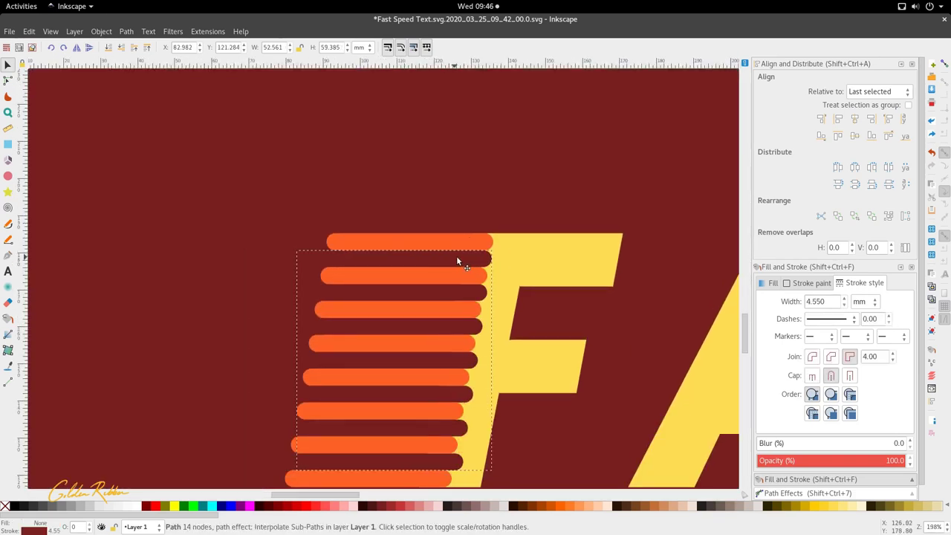
left_click(457, 239)
scroll(469, 255, "down", 2)
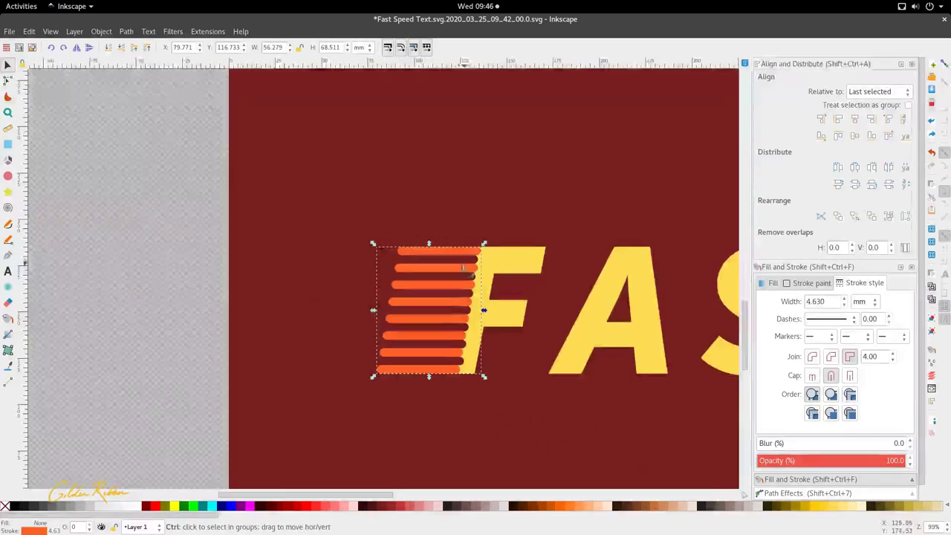
scroll(452, 273, "up", 2)
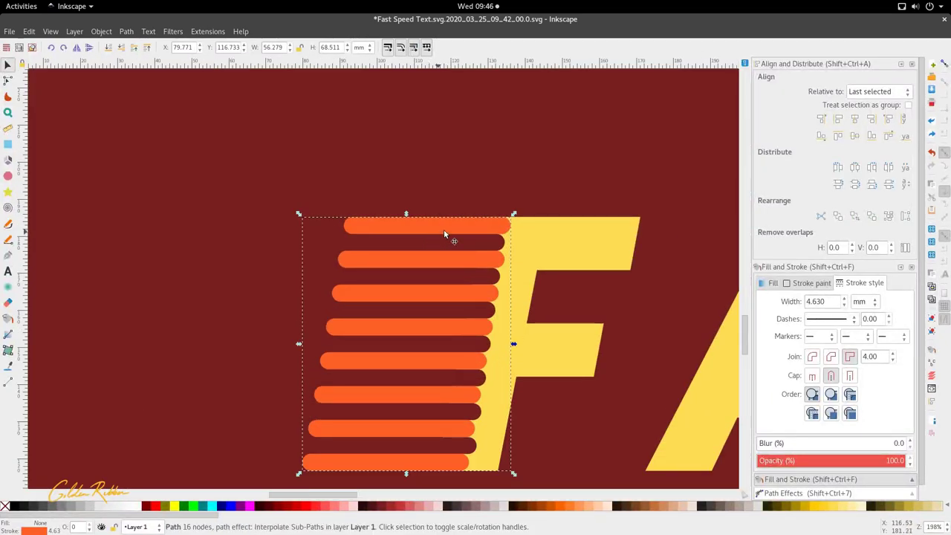
Step: Select the orange and dark red lines beside the F together and skew them horizontally to about 58.7 mm overall width
scroll(449, 232, "down", 4, "ctrl")
scroll(471, 245, "up", 5, "ctrl")
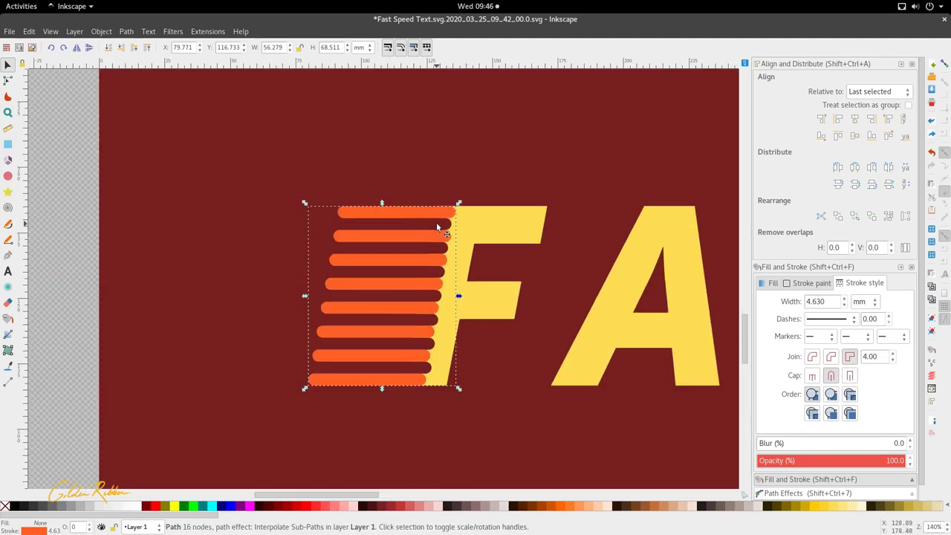
left_click(426, 206, "shift")
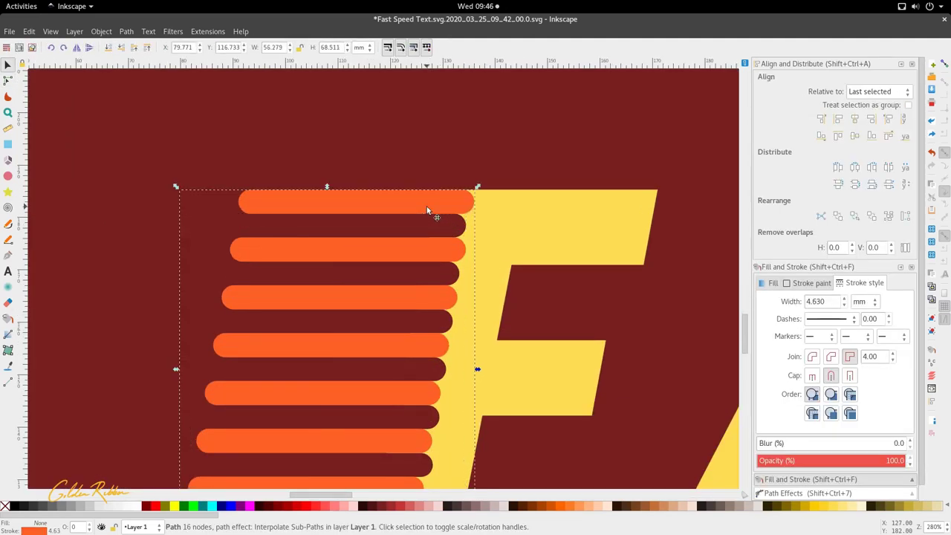
scroll(423, 223, "down", 5)
scroll(388, 208, "down", 2, "ctrl")
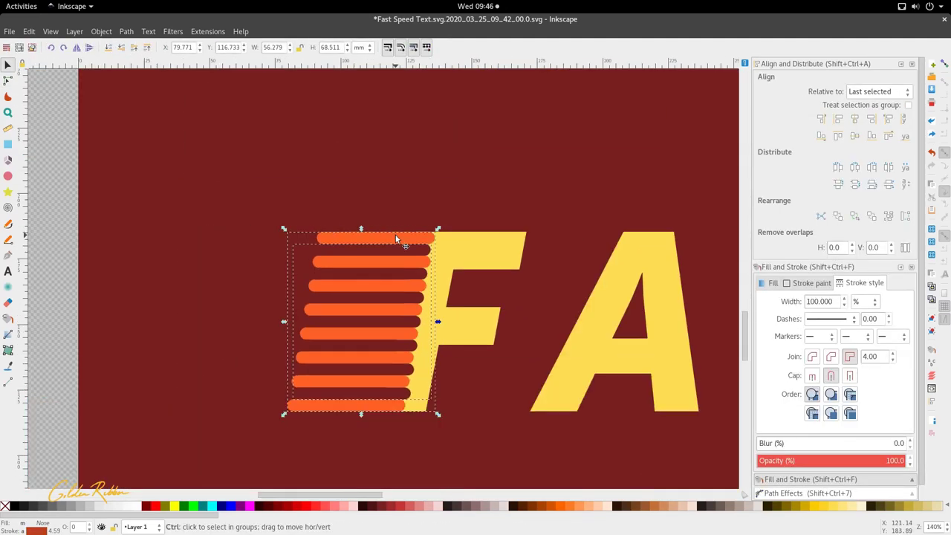
left_click_drag(362, 229, 365, 232)
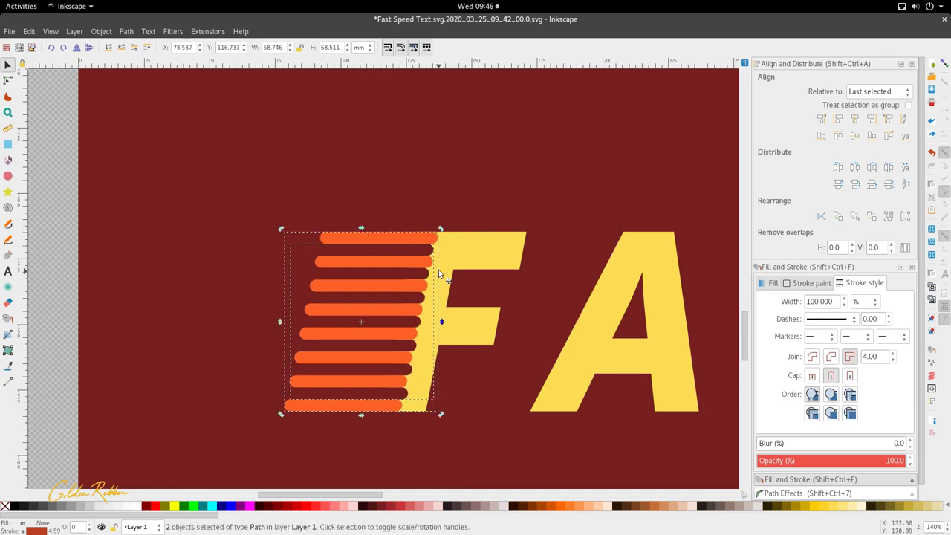
Step: Fine-tune the horizontal skew of both line sets to about 59.7 mm overall width to follow the F's slant
scroll(401, 246, "up", 1, "ctrl")
left_click_drag(346, 223, 346, 221)
scroll(430, 217, "down", 4, "ctrl")
left_click(486, 288)
scroll(446, 284, "up", 4, "ctrl")
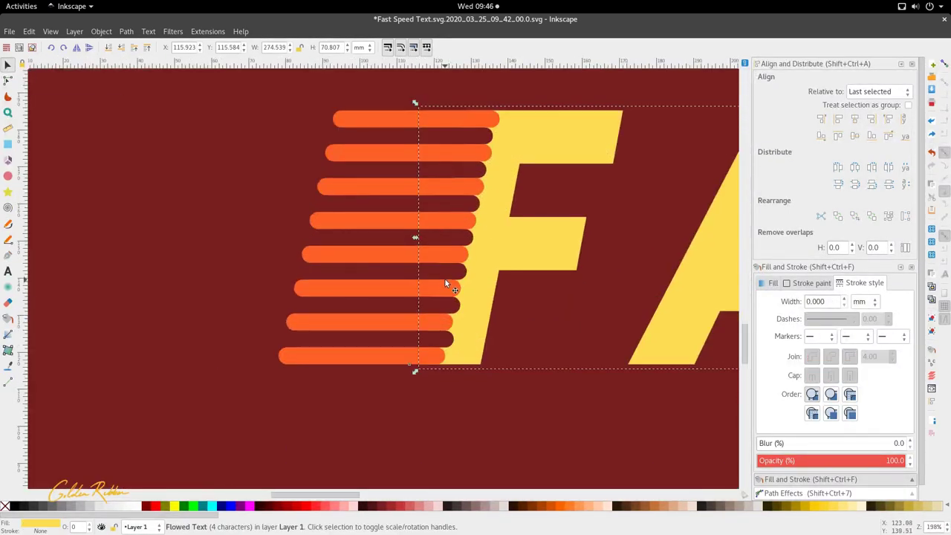
scroll(446, 284, "down", 3, "ctrl")
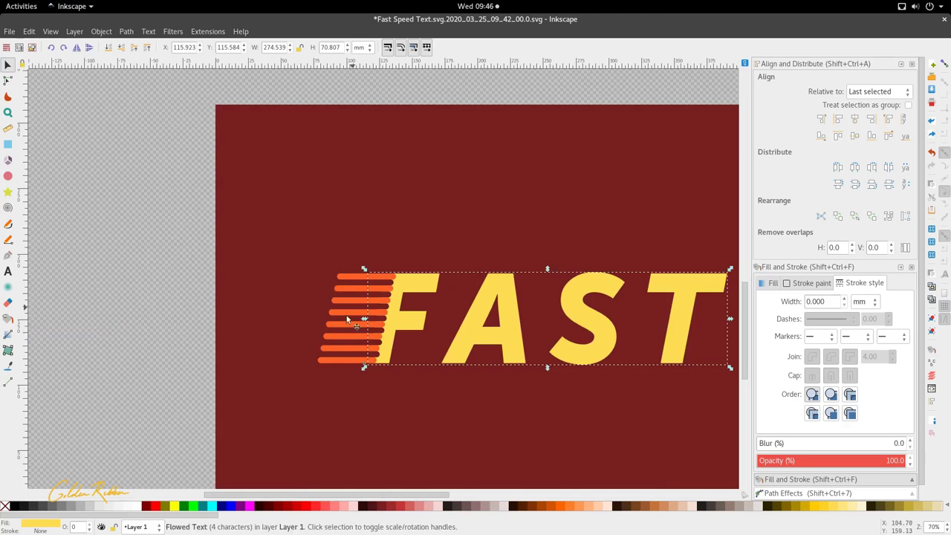
Step: Duplicate the orange and dark red lines and move the copy about 66 mm horizontally toward the letter A
scroll(346, 319, "up", 2, "ctrl")
left_click(360, 360)
scroll(360, 361, "down", 1, "ctrl")
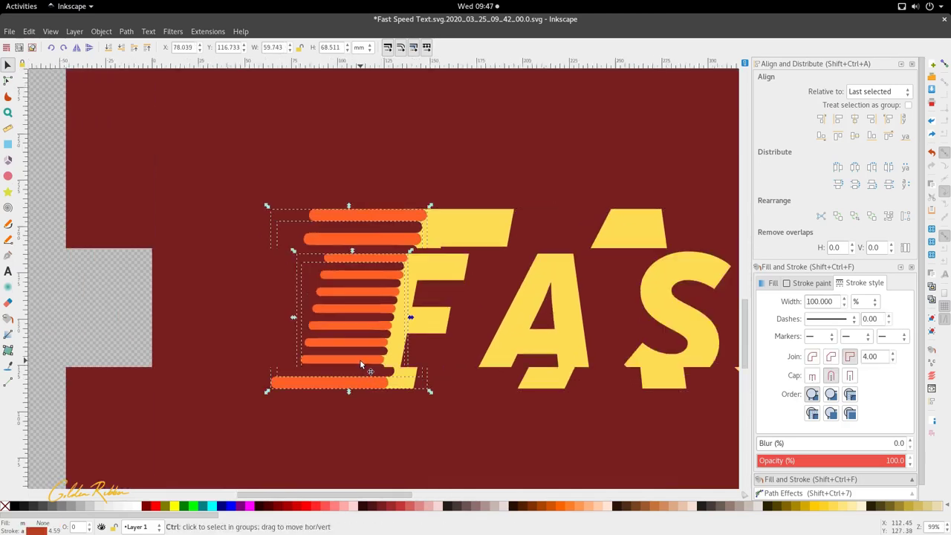
scroll(361, 365, "down", 1)
key("ctrl+d")
left_click_drag(360, 356, 449, 360)
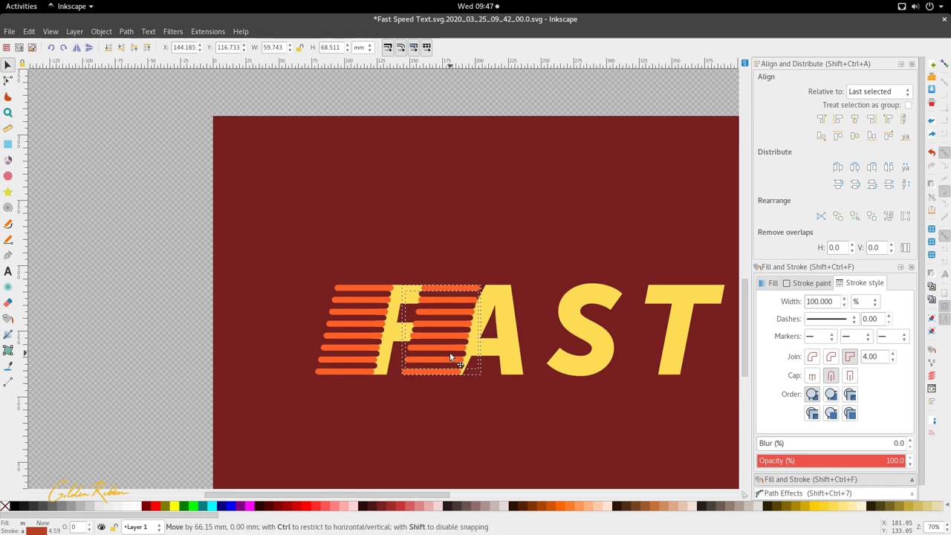
Step: Skew the copied lines to about 73.5 mm overall width so they follow the slanted edge of the A
scroll(472, 303, "up", 2, "ctrl")
left_click(469, 311)
left_click_drag(412, 268, 430, 271)
scroll(425, 312, "down", 2, "ctrl")
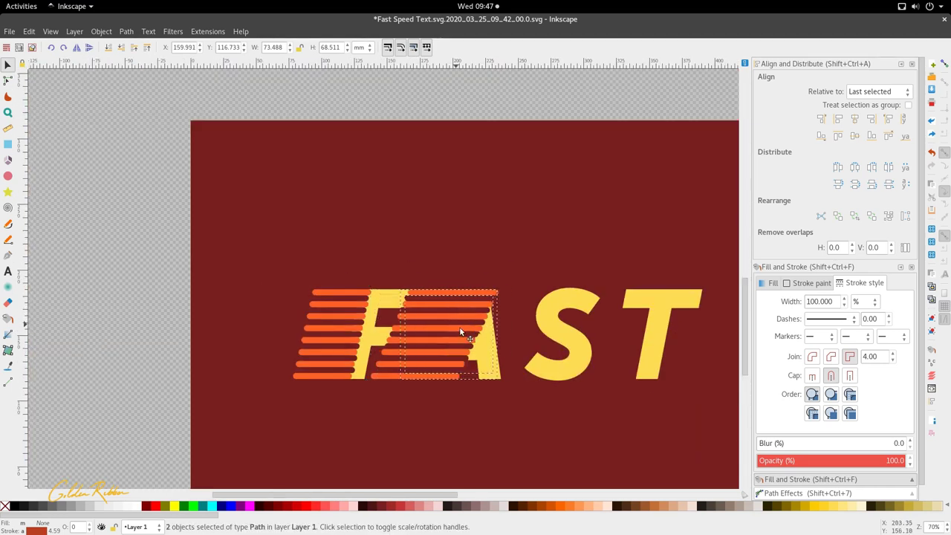
Step: Place copies of the A's lines over the S and T, and skew the T's copy to match its stem
left_click_drag(461, 332, 643, 342)
left_click(643, 342)
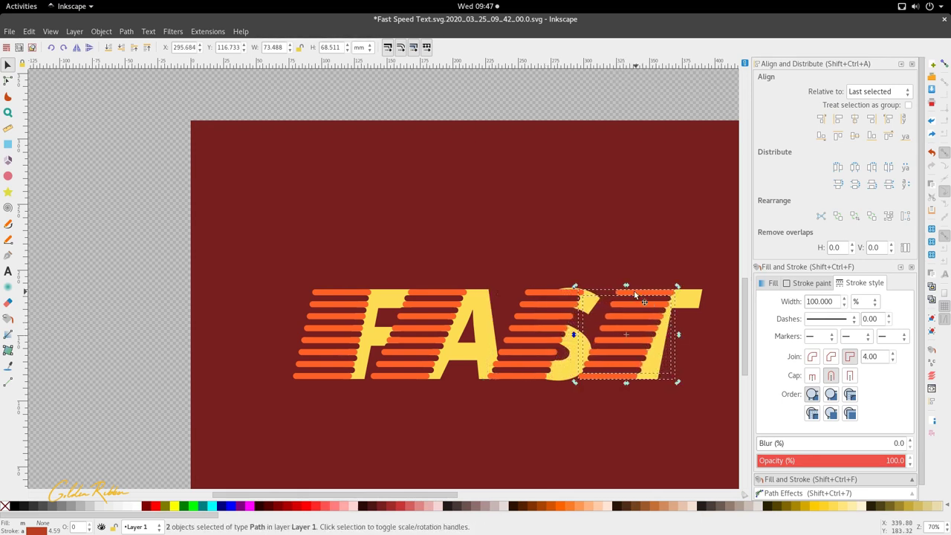
left_click_drag(627, 287, 615, 289)
scroll(454, 335, "down", 2)
scroll(448, 356, "up", 2)
Step: Try raising the FAST text above all the speed lines, and undo the stacking change
left_click(466, 317)
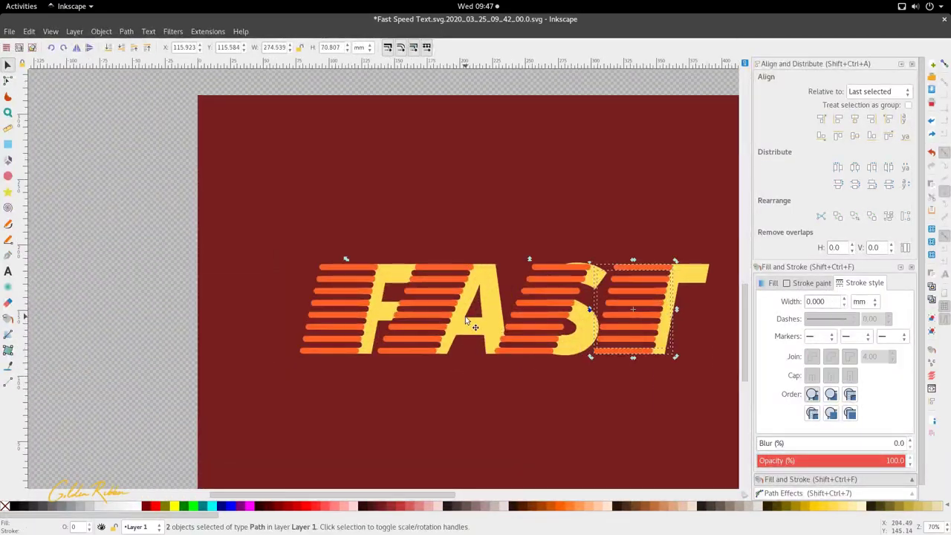
scroll(466, 316, "down", 1)
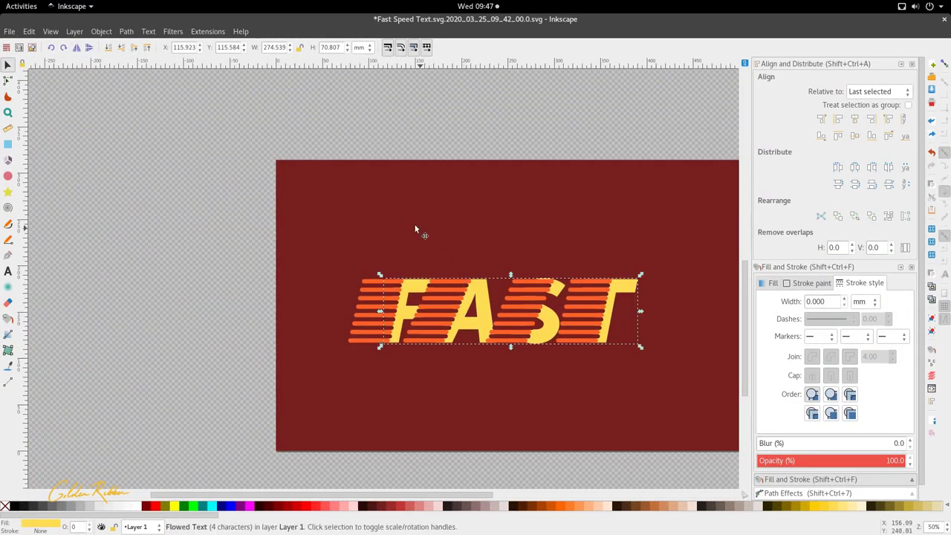
left_click(147, 48)
scroll(462, 327, "up", 2, "ctrl")
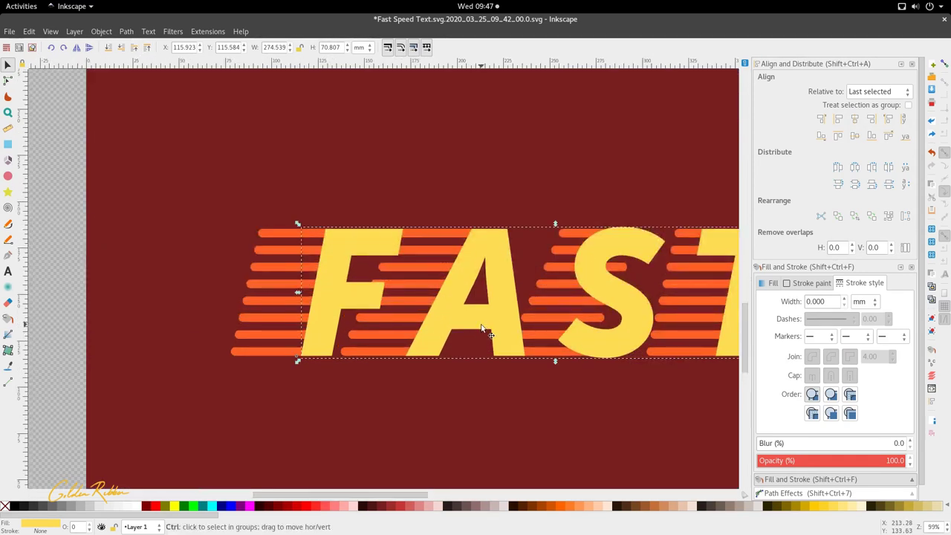
scroll(462, 327, "down", 3, "ctrl")
scroll(462, 327, "up", 2, "ctrl")
key("ctrl+z")
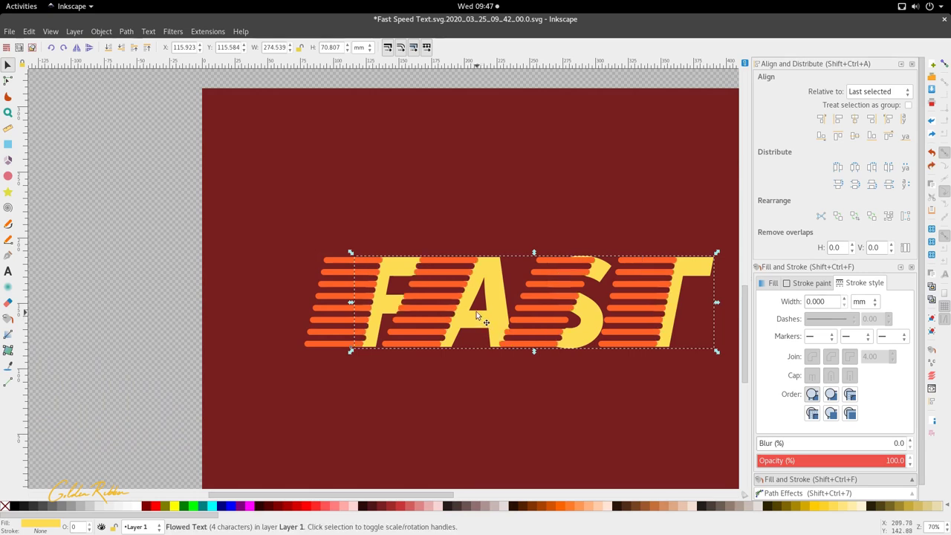
Step: Convert the FAST text object to paths and check the nodes of the letter A
left_click(126, 32)
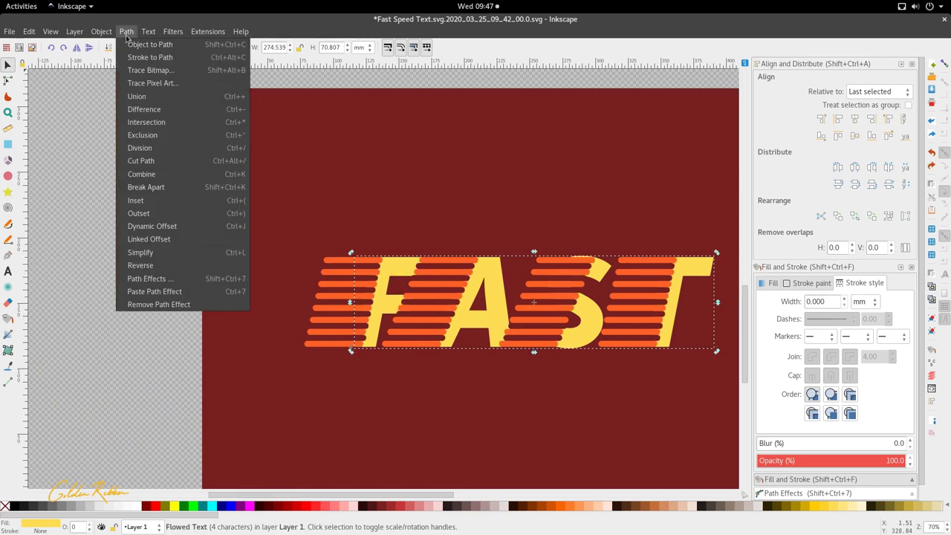
left_click(174, 47)
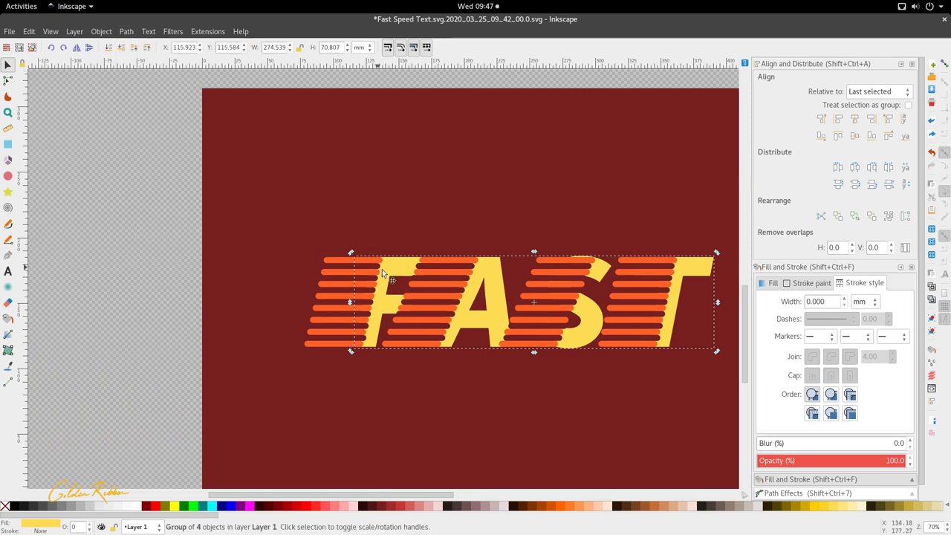
double_click(487, 286)
double_click(487, 285)
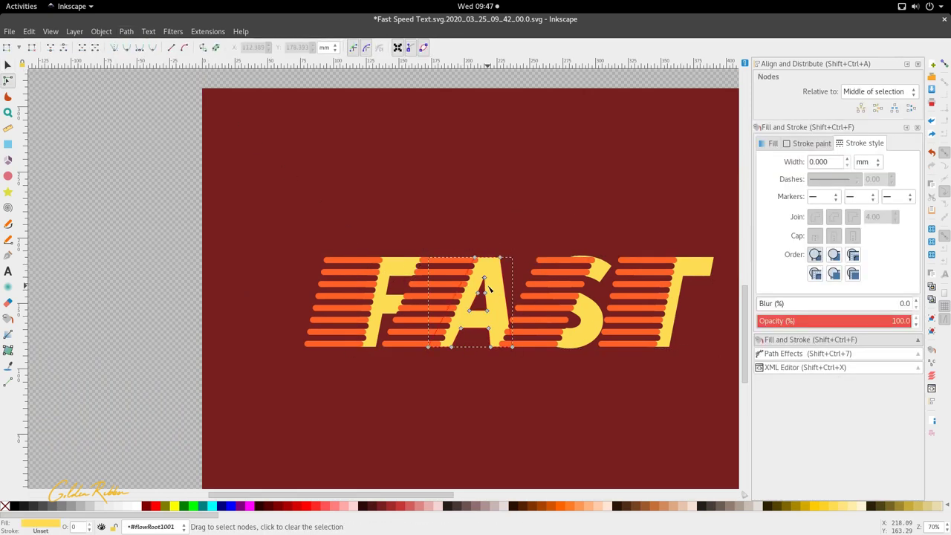
left_click(407, 262)
key("s")
left_click(489, 221)
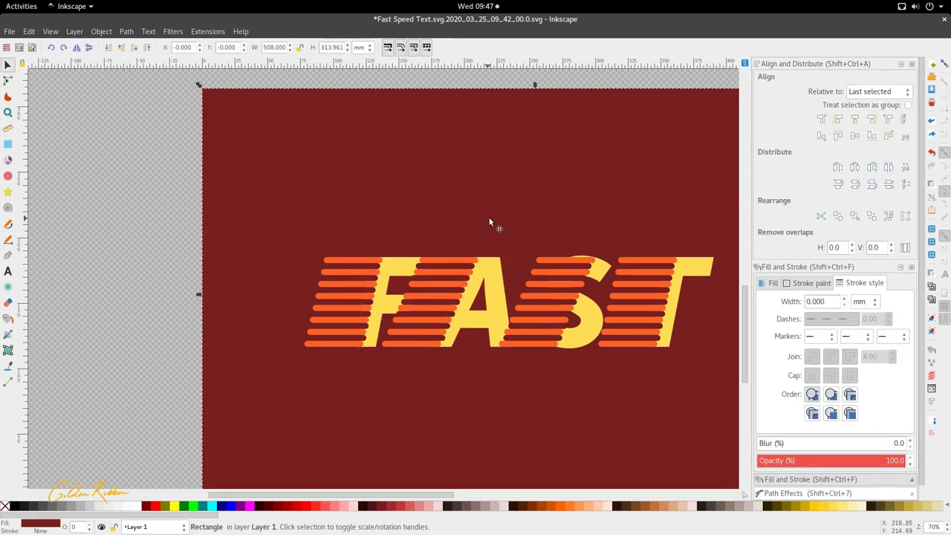
Step: Ungroup the converted FAST lettering into separate letter paths and clear the selection
left_click(545, 347)
left_click(503, 286)
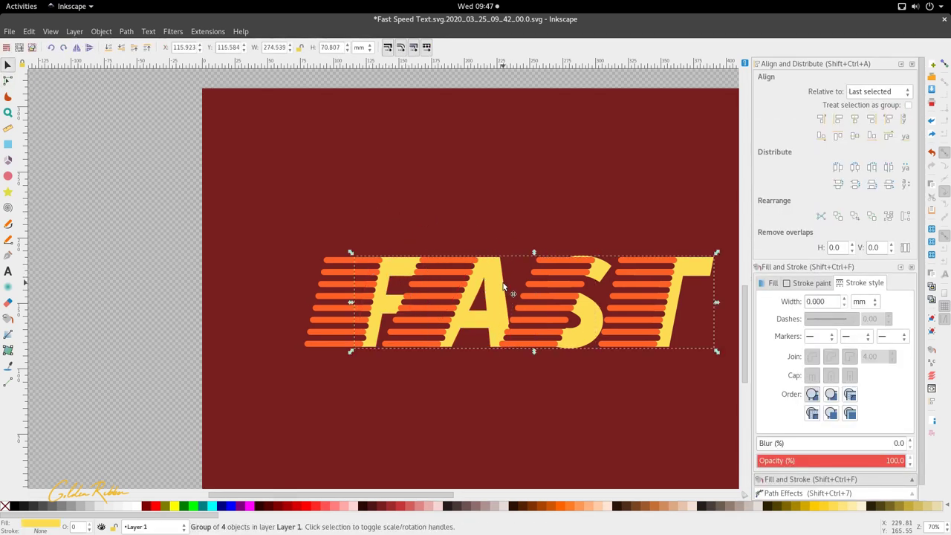
key("ctrl+shift+g")
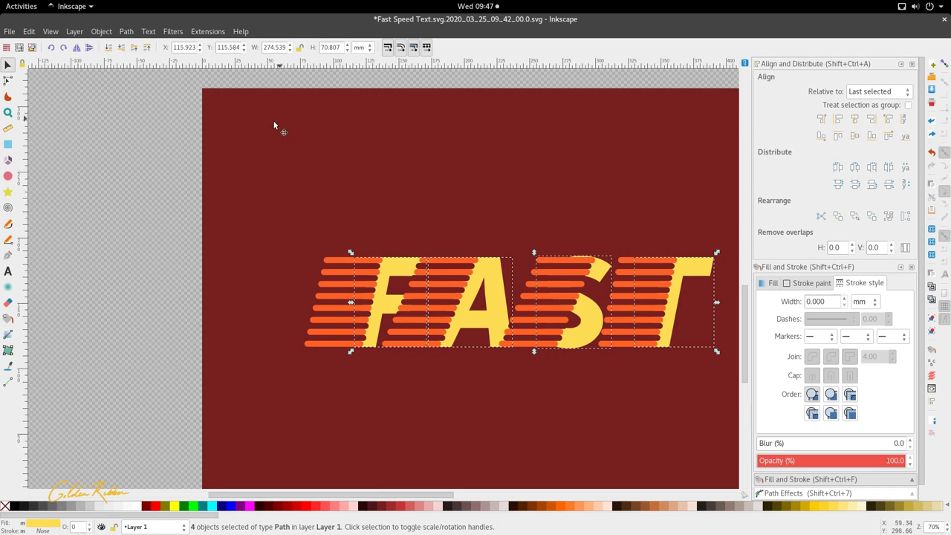
key("Escape")
Step: Space the A, S and T with their lines away from the F, and move the S and T farther to X 246.292 mm
key("minus")
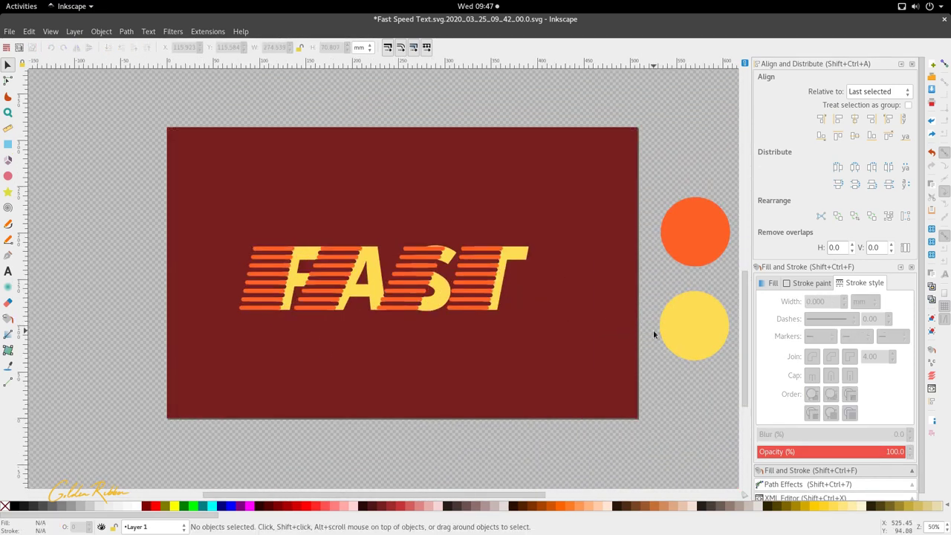
left_click_drag(654, 330, 289, 212)
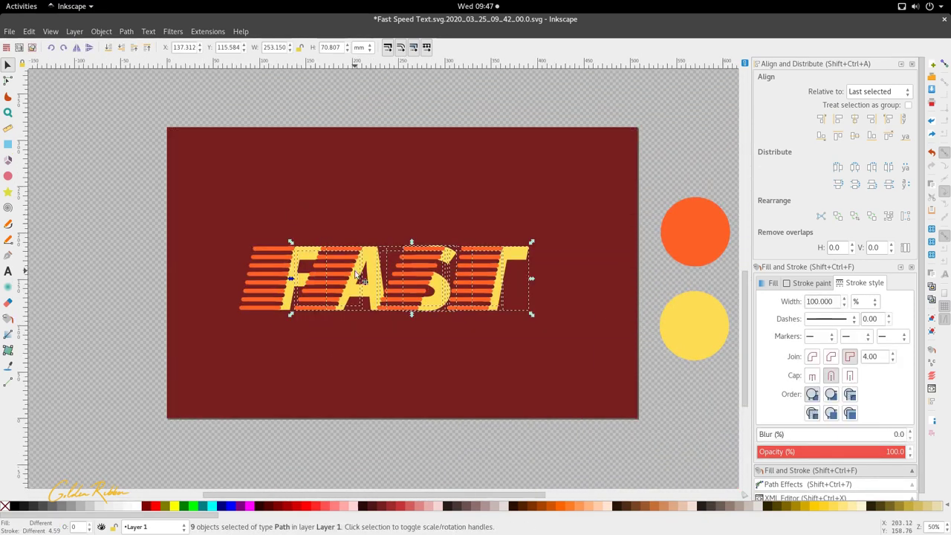
left_click_drag(357, 275, 381, 285)
left_click_drag(653, 351, 372, 227)
left_click_drag(408, 273, 419, 279)
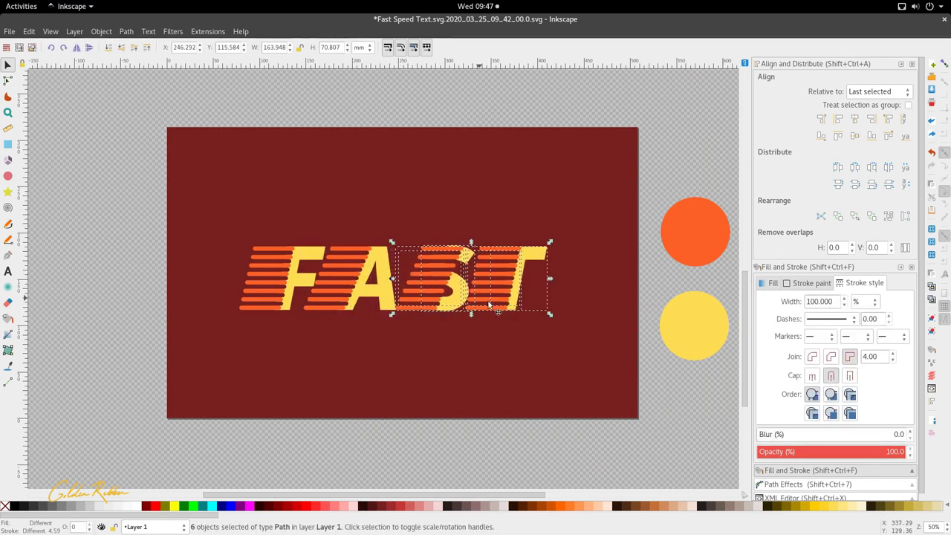
Step: Move the T and its speed lines away from the S to X 331.245 mm
left_click_drag(652, 358, 466, 212)
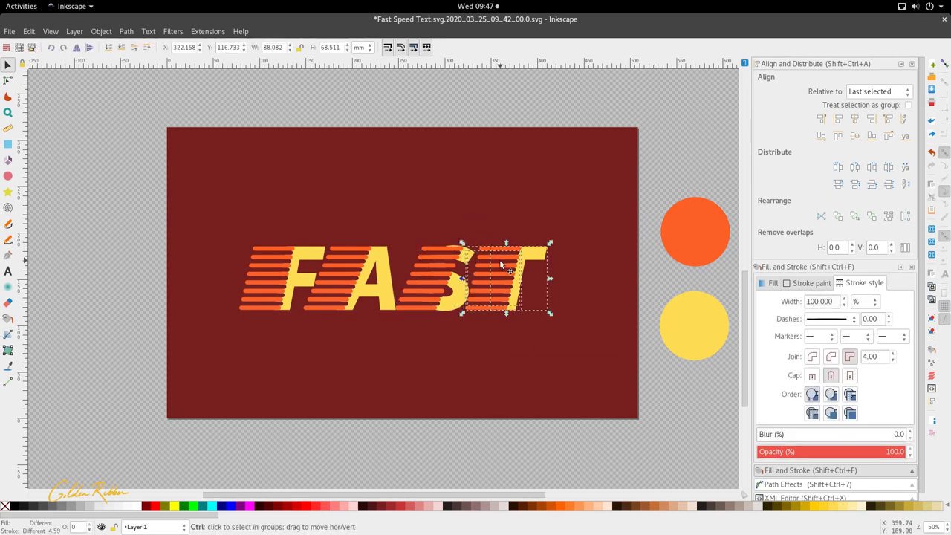
left_click_drag(492, 297, 500, 297)
scroll(330, 291, "up", 3)
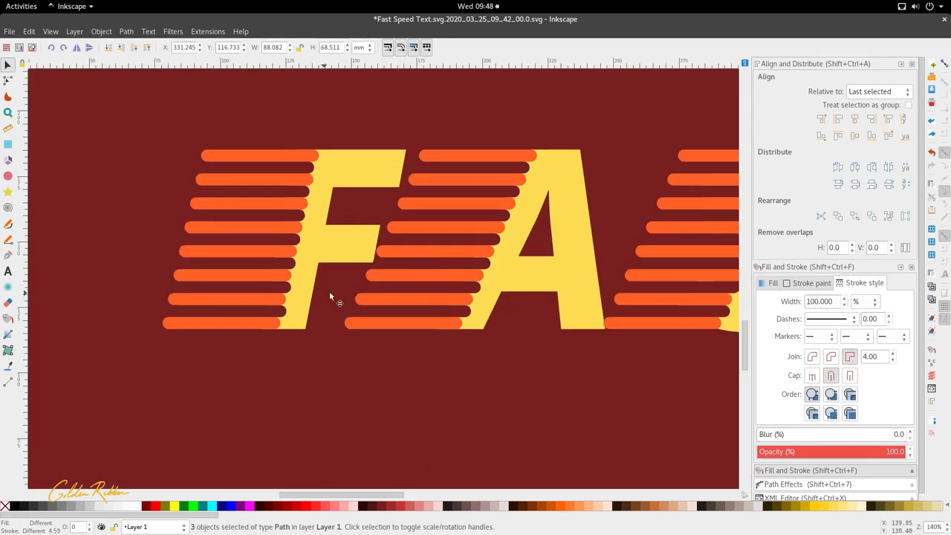
scroll(418, 270, "down", 3)
scroll(342, 238, "up", 1)
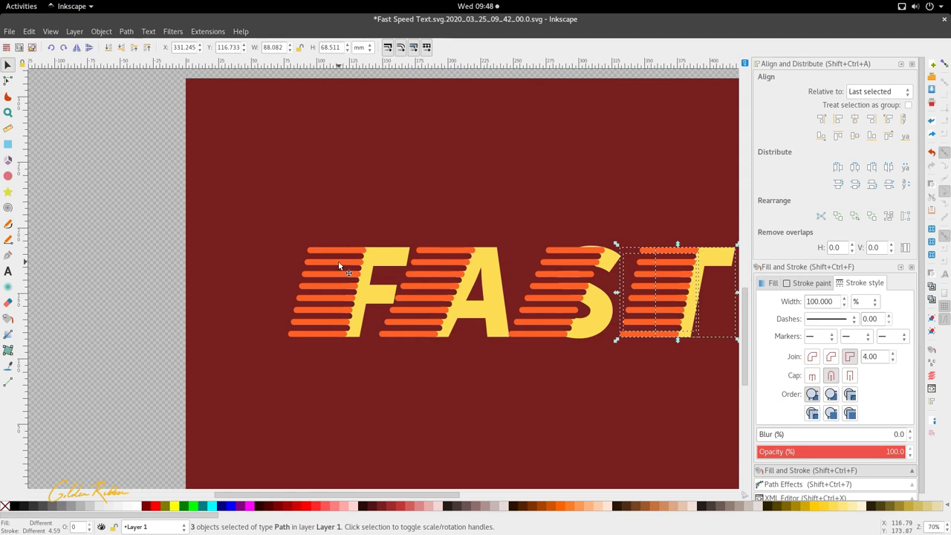
Step: Convert the interpolated orange lines beside the F to a plain path, and convert their strokes to filled paths
left_click(338, 256)
scroll(337, 245, "up", 2)
key("n")
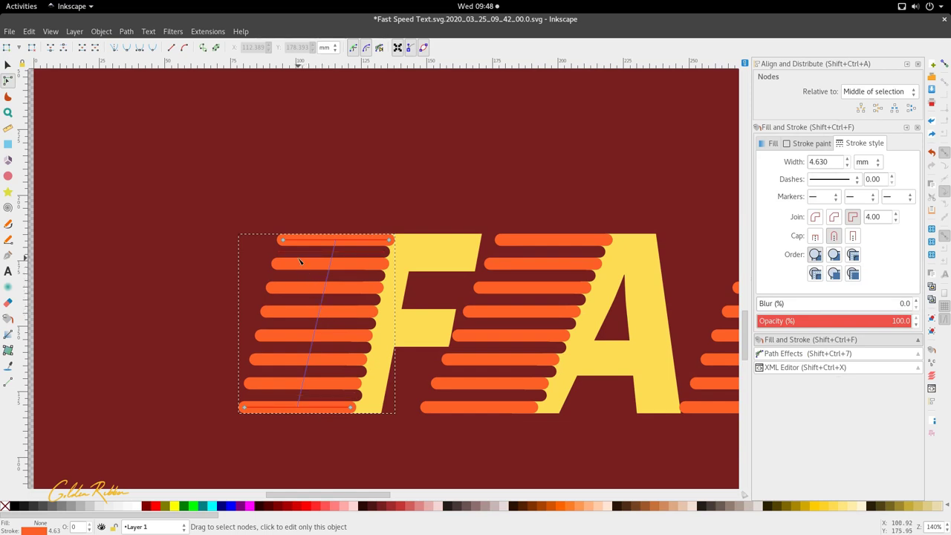
left_click(122, 32)
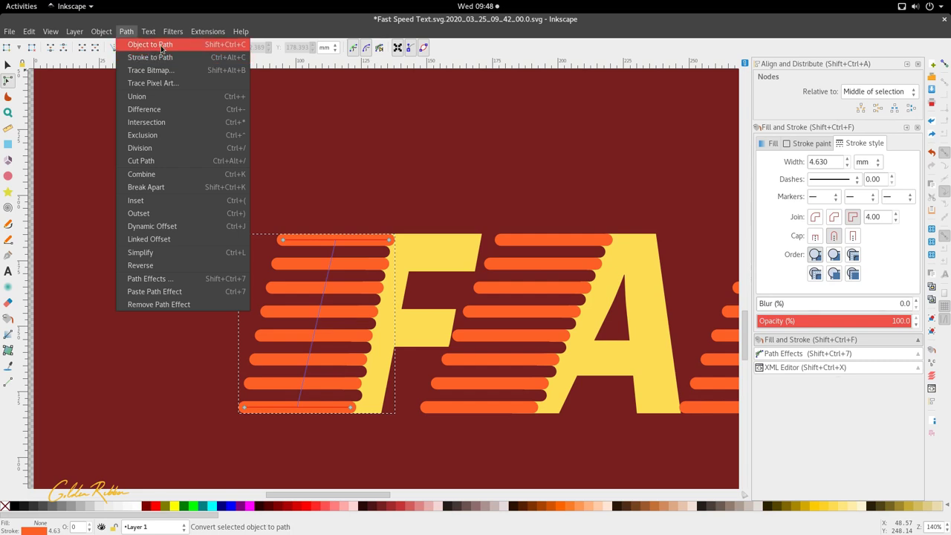
left_click(162, 46)
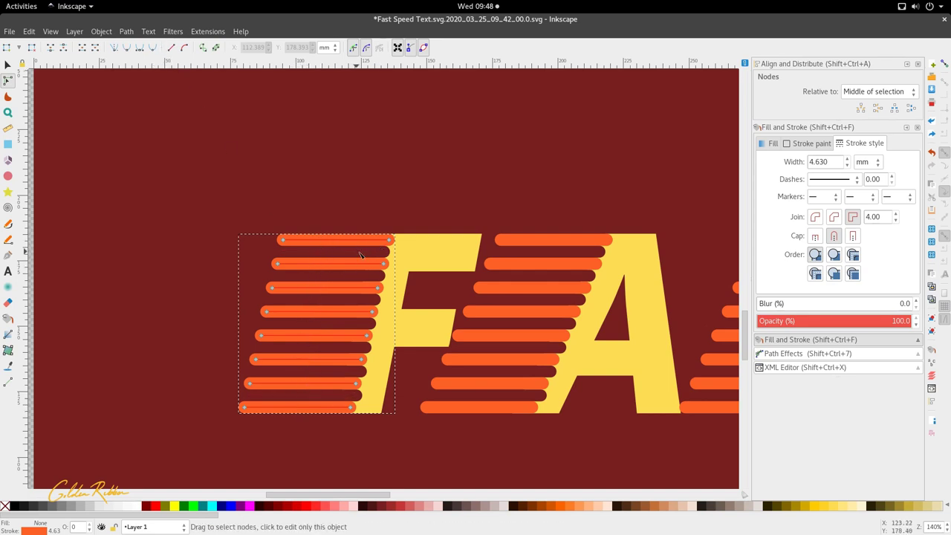
left_click(134, 33)
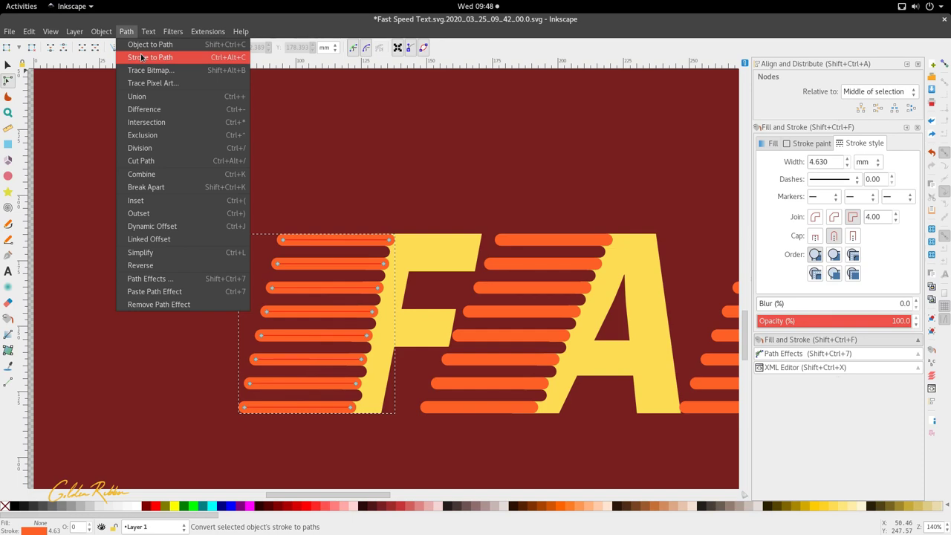
key("s")
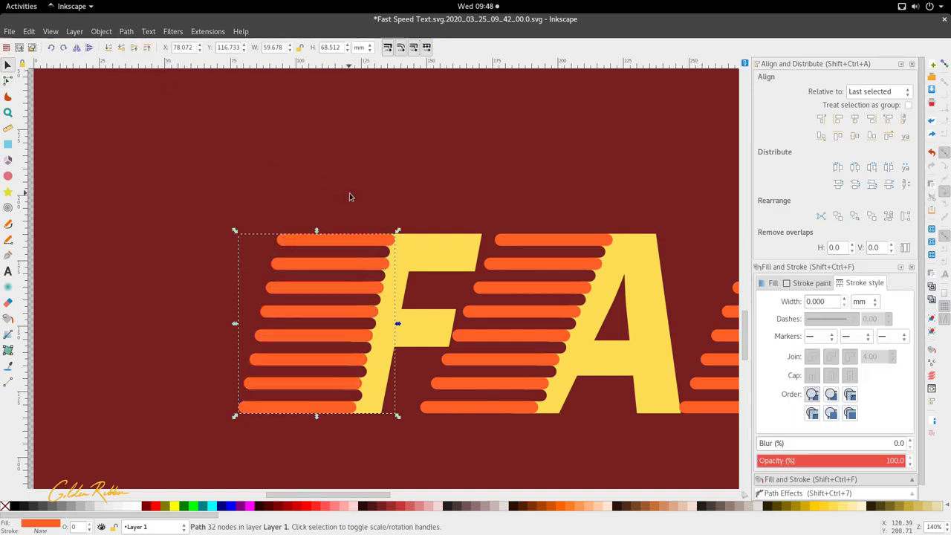
Step: Convert the interpolated dark red lines beside the F to a plain path, and convert their strokes to filled paths
left_click(349, 195)
scroll(346, 252, "up", 2)
double_click(345, 251)
key("s")
scroll(345, 254, "down", 3)
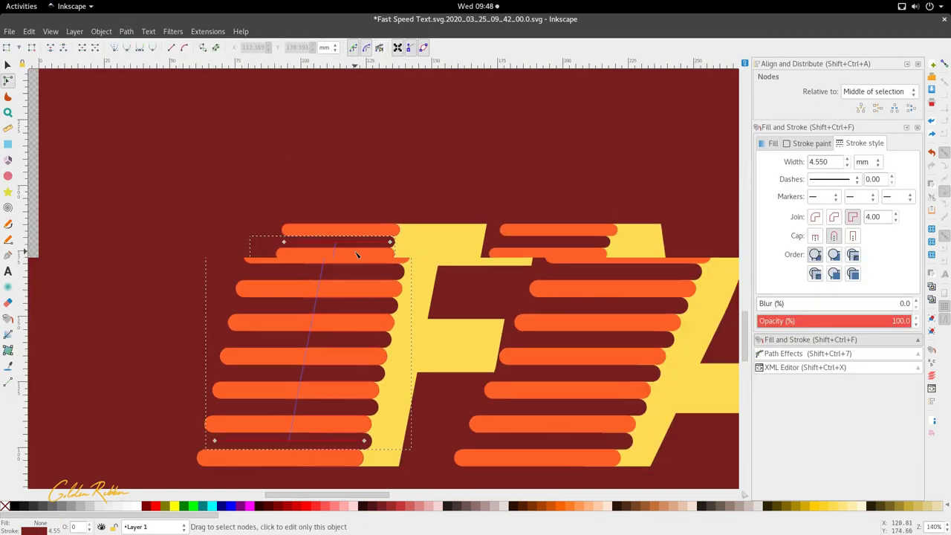
left_click(126, 32)
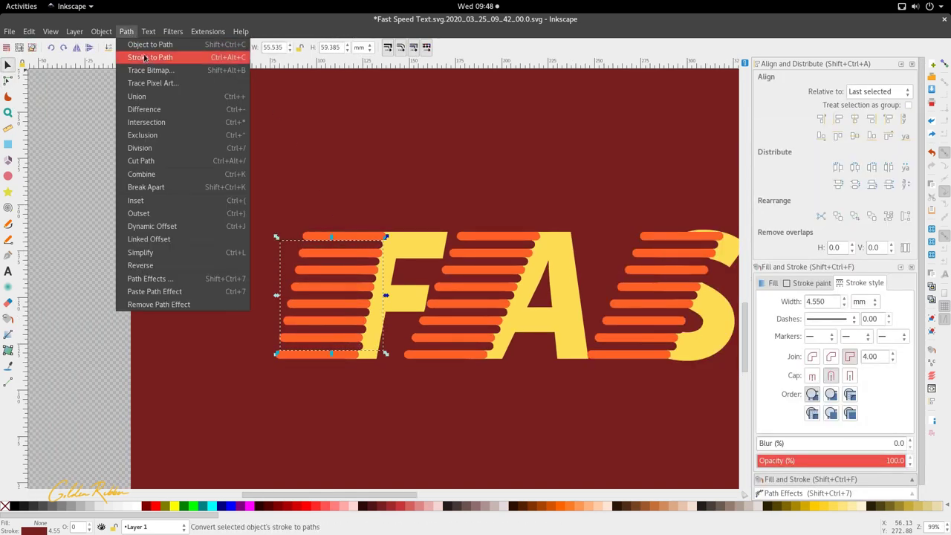
left_click(148, 43)
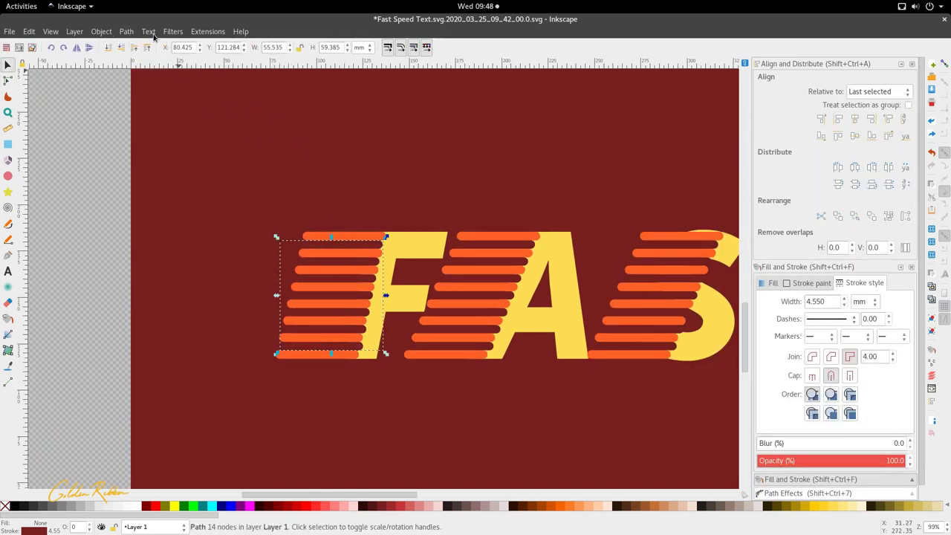
left_click(126, 31)
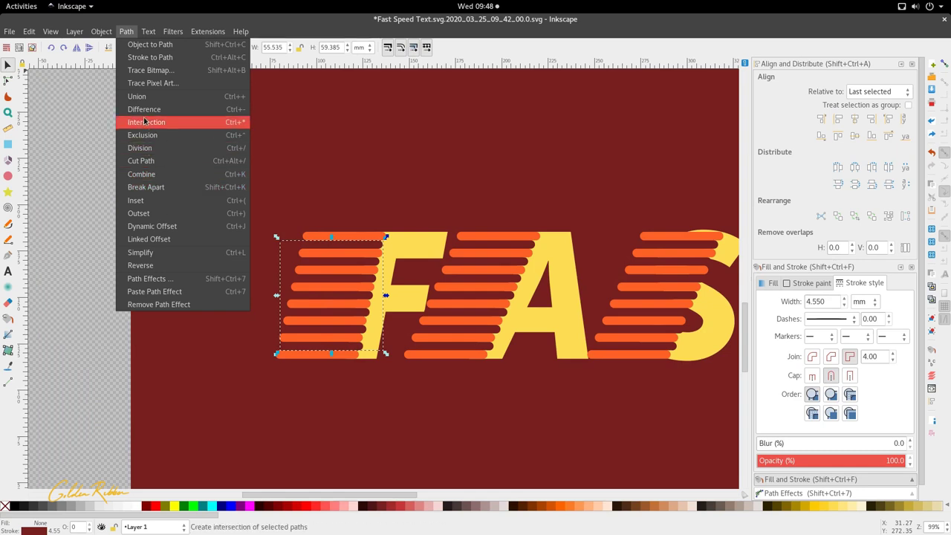
left_click(150, 57)
Step: Shorten the top orange line of the F from its left end to about 22 mm by moving its end nodes
scroll(333, 227, "up", 1)
scroll(334, 228, "up", 1)
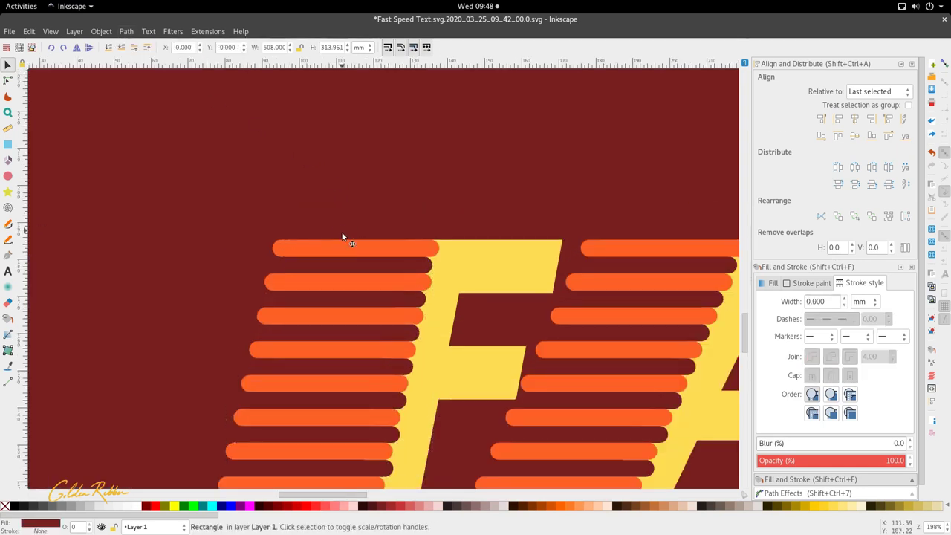
key("n")
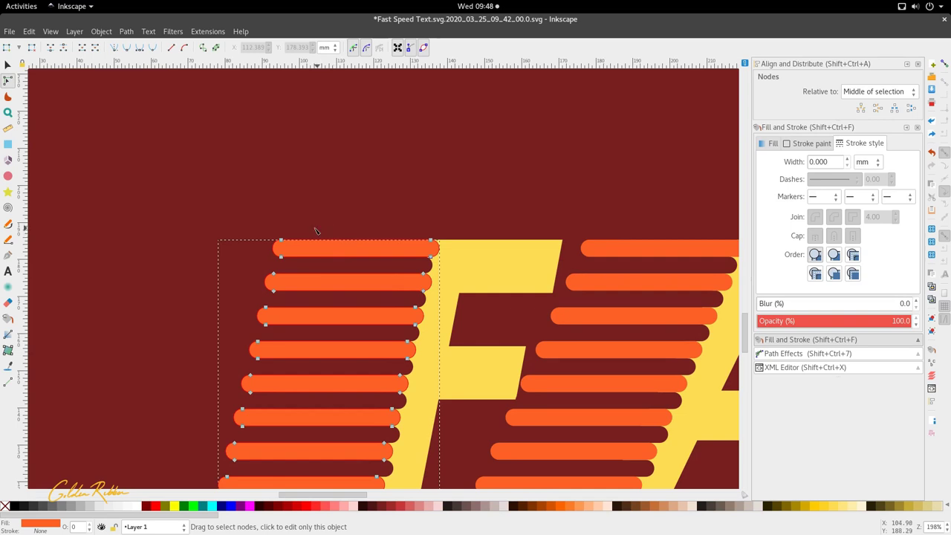
left_click_drag(320, 269, 364, 258)
key("a")
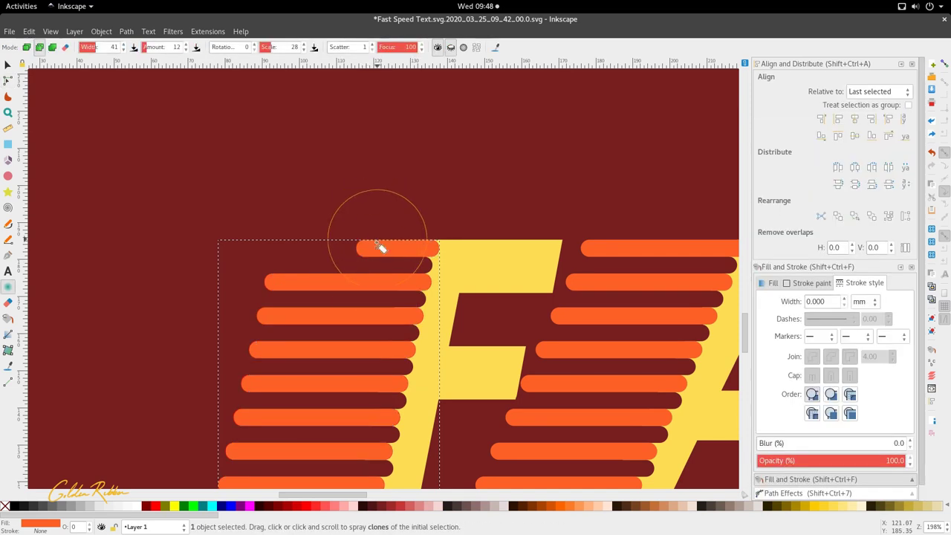
Step: Break apart the orange speed-line path beside the F into separate lines and select the top one
key("s")
double_click(369, 267)
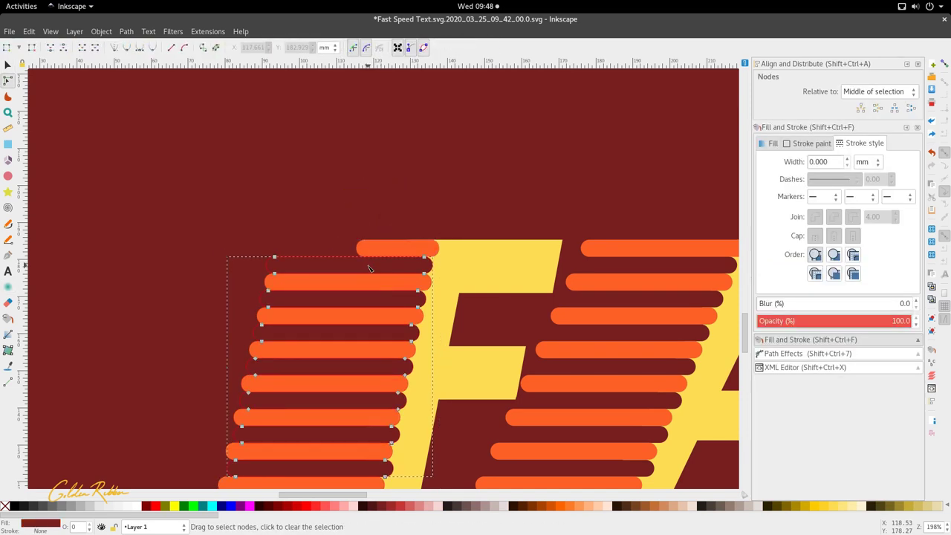
left_click(409, 249)
key("space")
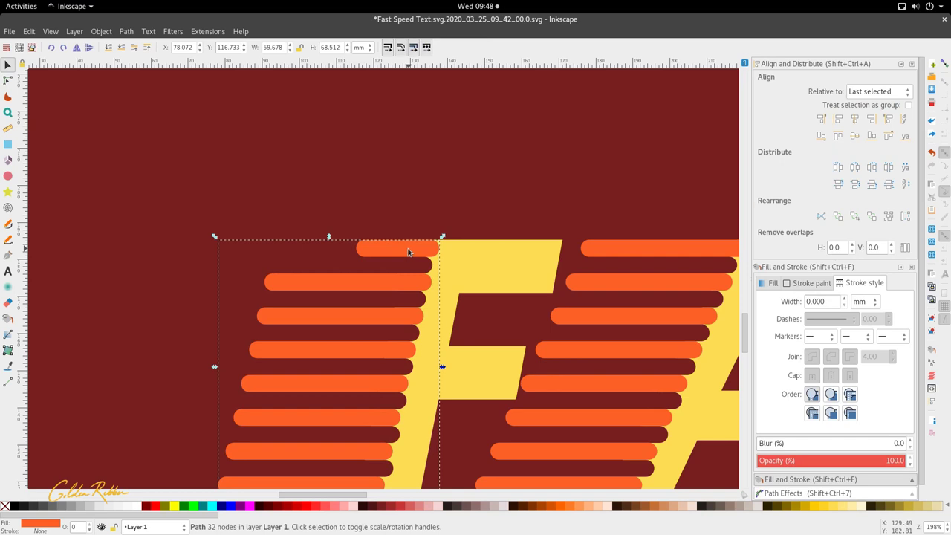
left_click(130, 32)
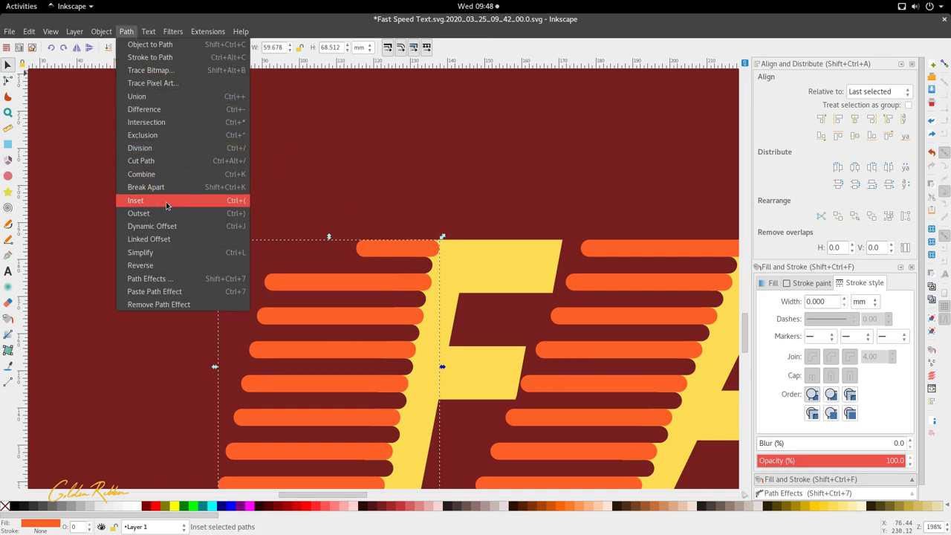
left_click(146, 187)
scroll(394, 251, "down", 1)
left_click(394, 251)
left_click(371, 207)
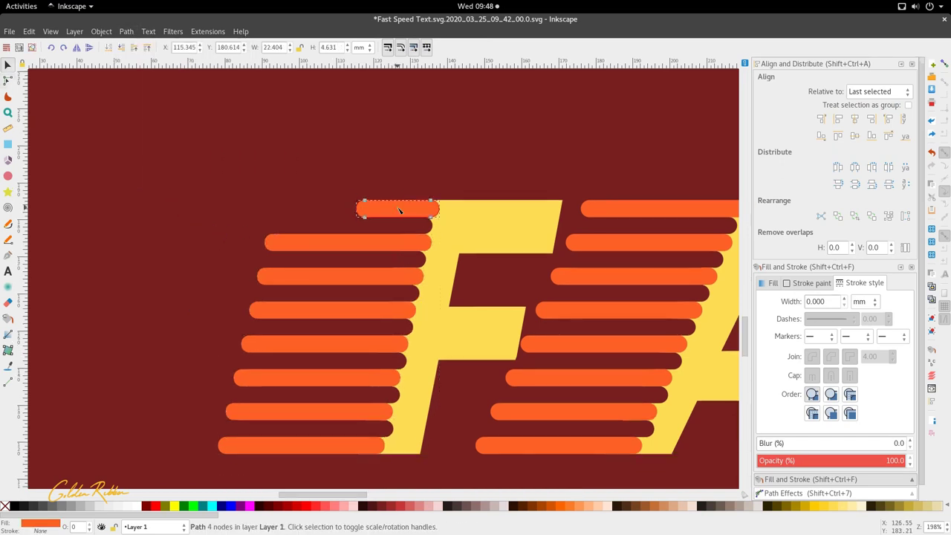
Step: Extend the left end of the F's top orange line so the line is about 29 mm long
key("n")
left_click(362, 207)
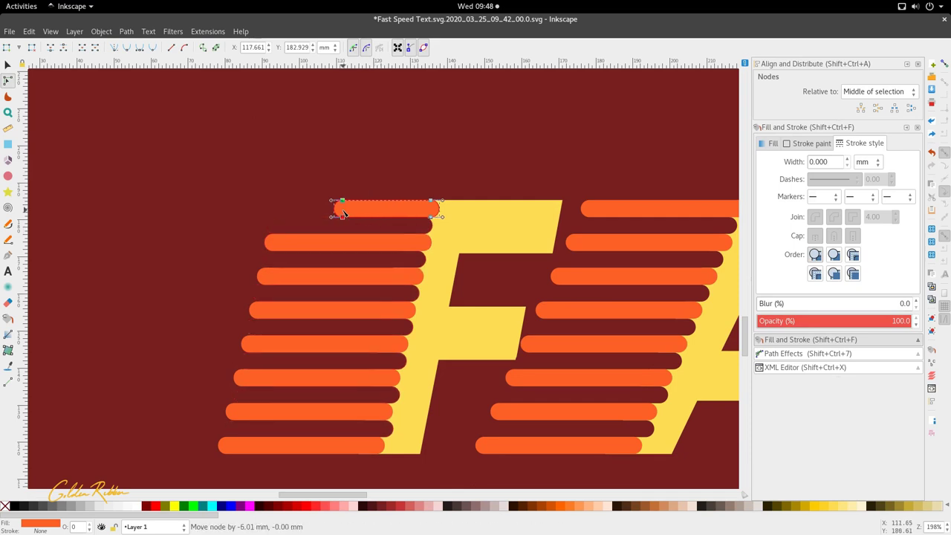
left_click_drag(344, 211, 338, 211)
key("s")
Step: Shorten the F's second orange line from its left end, and shorten the third one to about 21 mm
left_click(355, 242)
key("n")
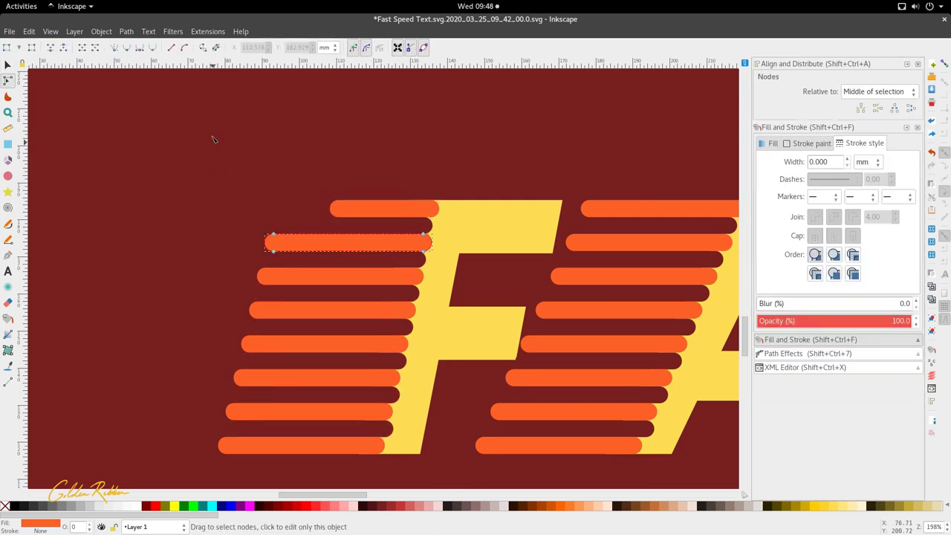
left_click(128, 32)
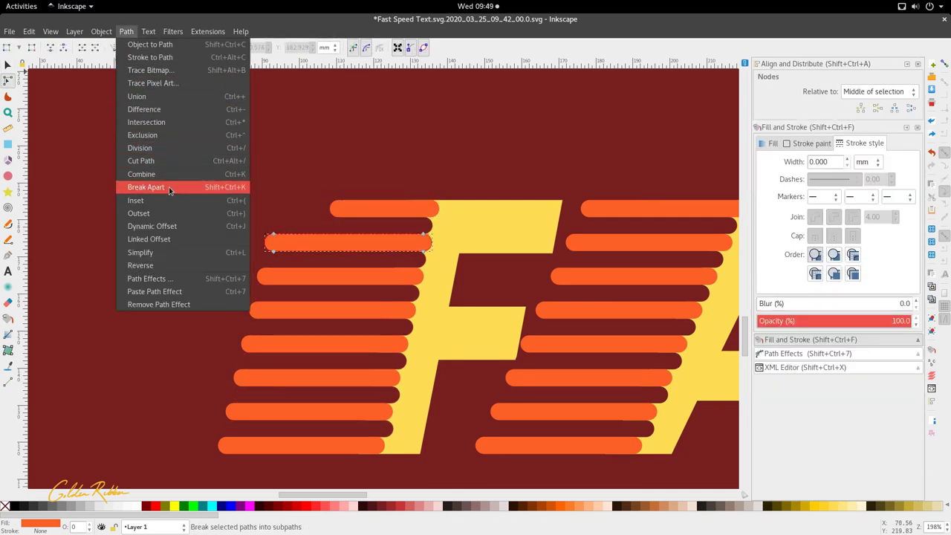
left_click(361, 191)
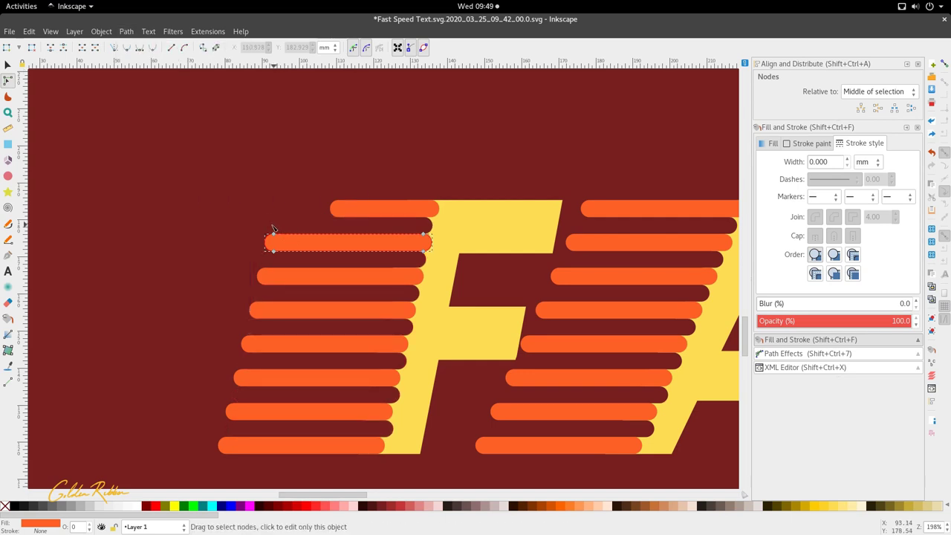
left_click_drag(285, 257, 352, 257)
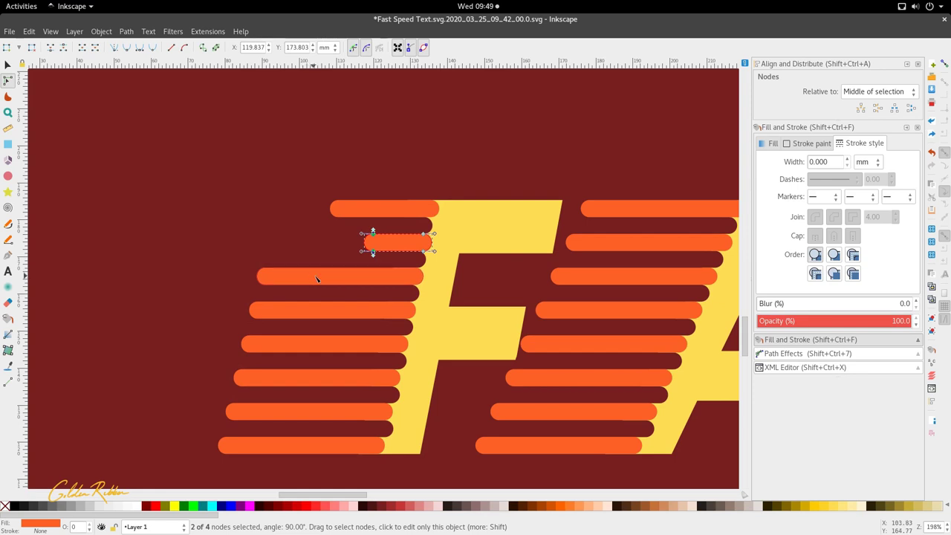
left_click(261, 272)
left_click_drag(261, 272, 274, 288)
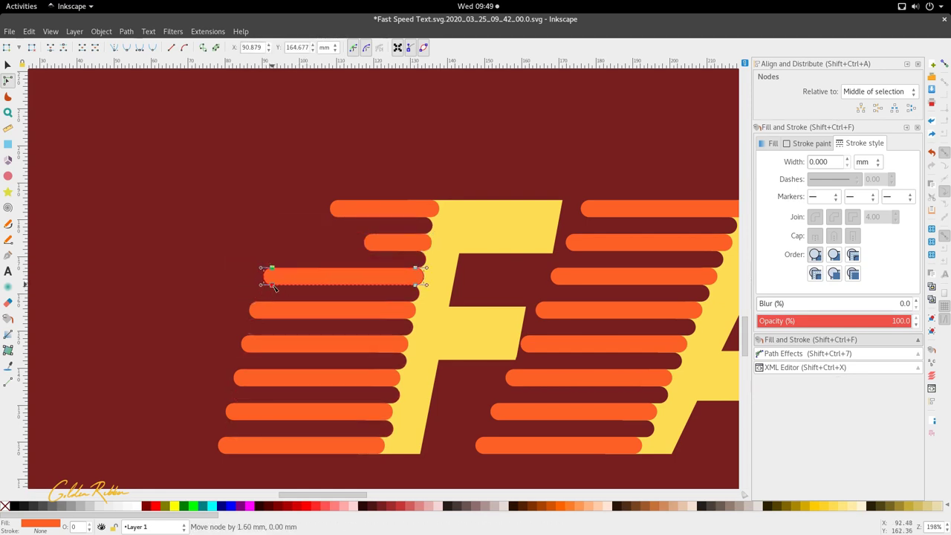
key("s")
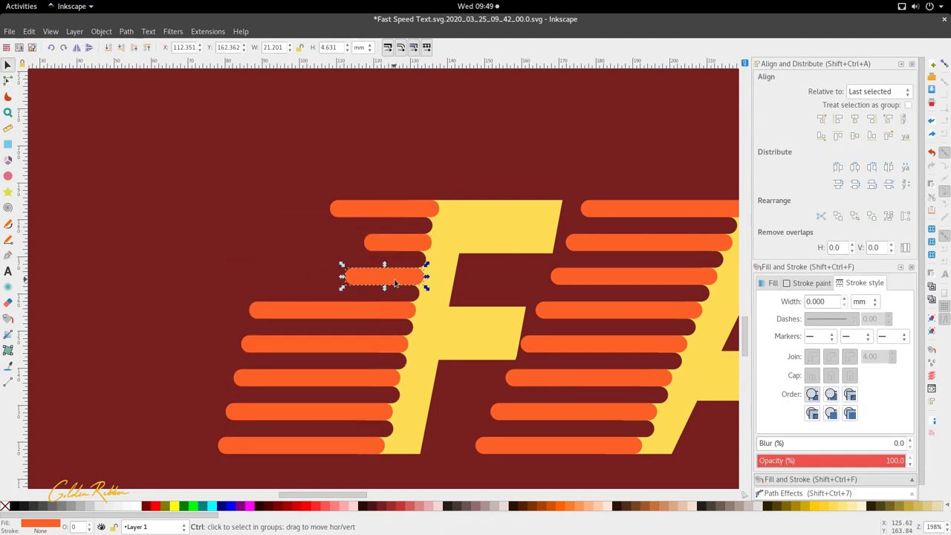
Step: Duplicate the shortened third orange line, place the copy to its left with a small gap, and lengthen the copy's left end
key("ctrl+d")
left_click_drag(399, 281, 265, 287)
key("n")
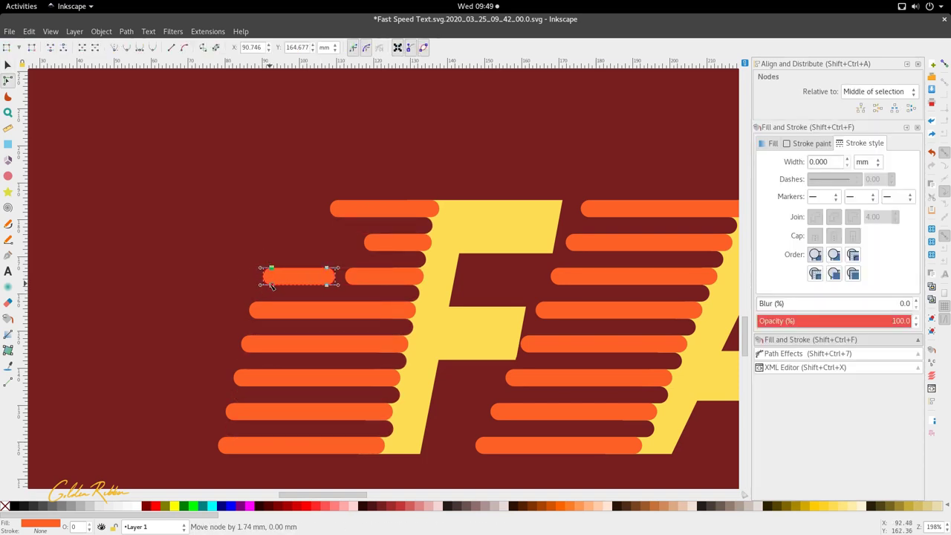
key("s")
Step: Extend the left end of the F's fourth orange line outward to a node position of about X 78.5 mm
left_click(364, 306)
key("n")
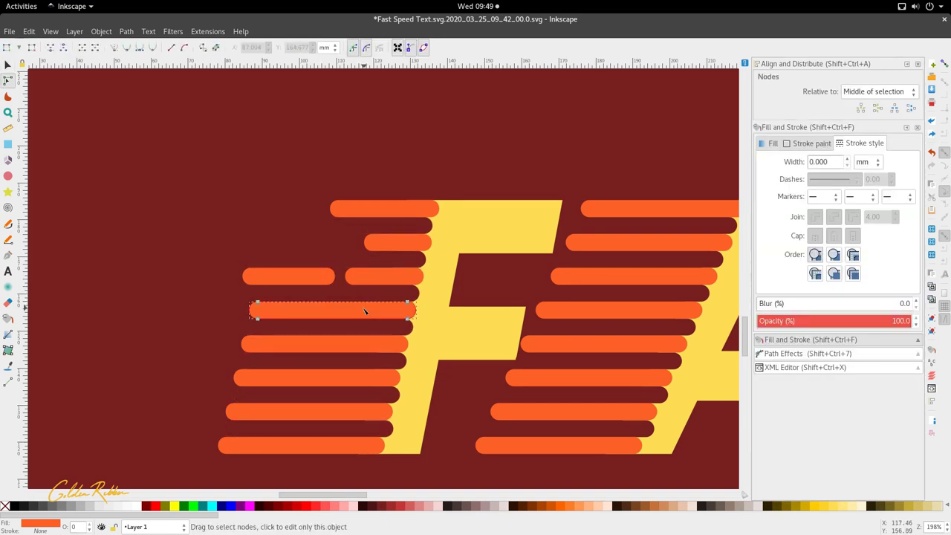
left_click_drag(253, 312, 220, 310)
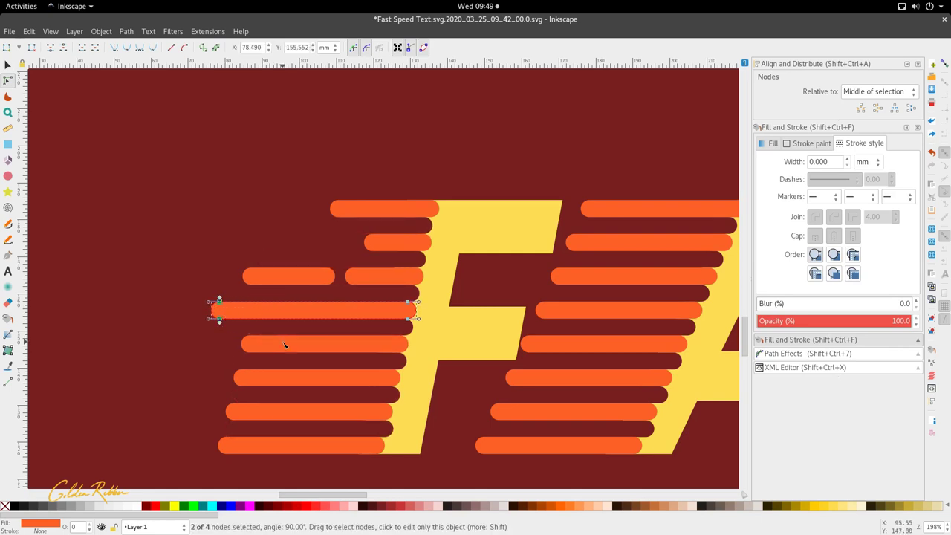
Step: Shorten the F's fifth orange line from its left end, and shorten the sixth one to about 27 mm
left_click(284, 345)
left_click_drag(291, 375, 291, 375)
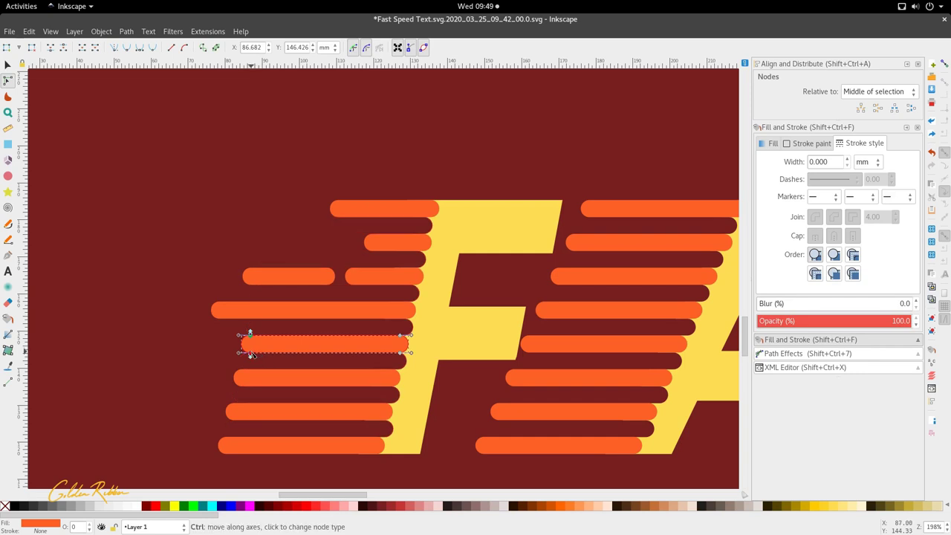
left_click_drag(250, 338, 293, 338)
left_click(301, 385)
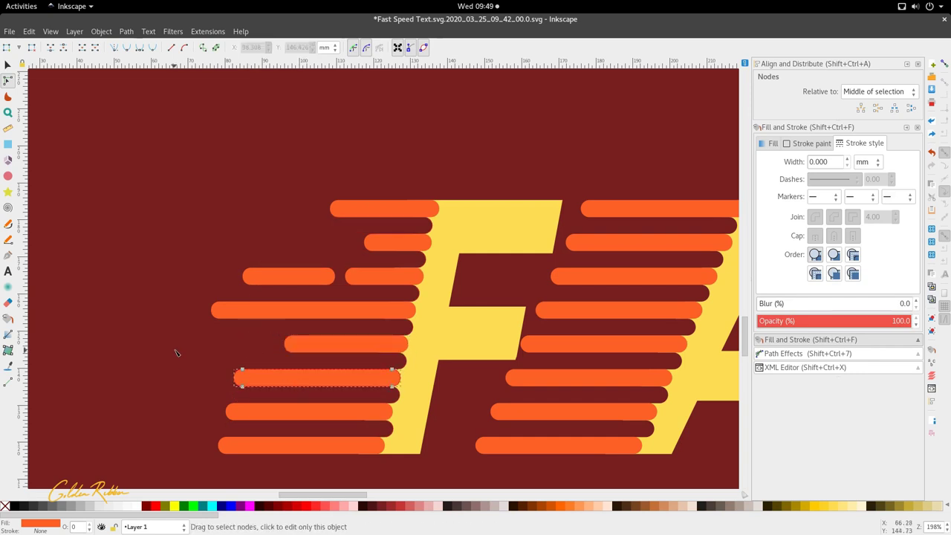
left_click_drag(176, 352, 307, 388)
Step: Lengthen the F's bottom orange line at its left end to about 52 mm
left_click(195, 393)
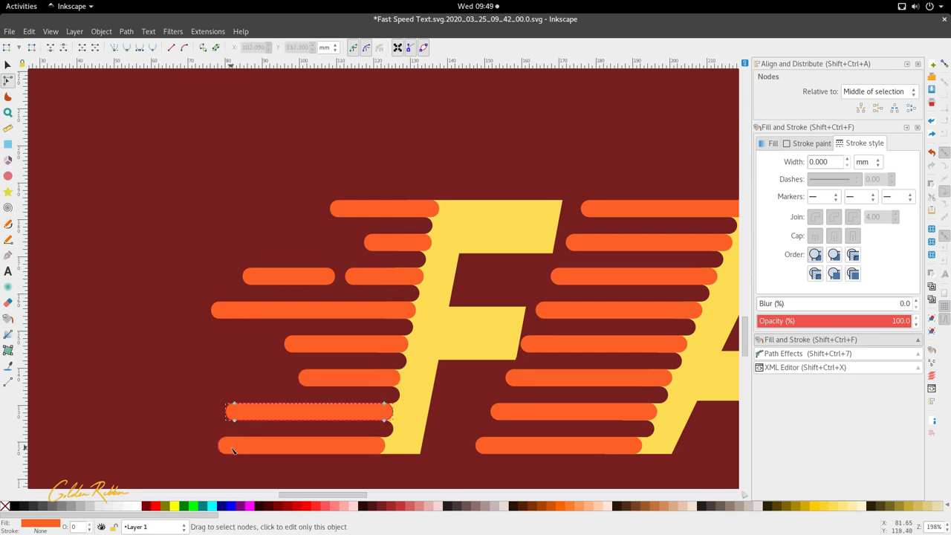
left_click_drag(232, 452, 191, 444)
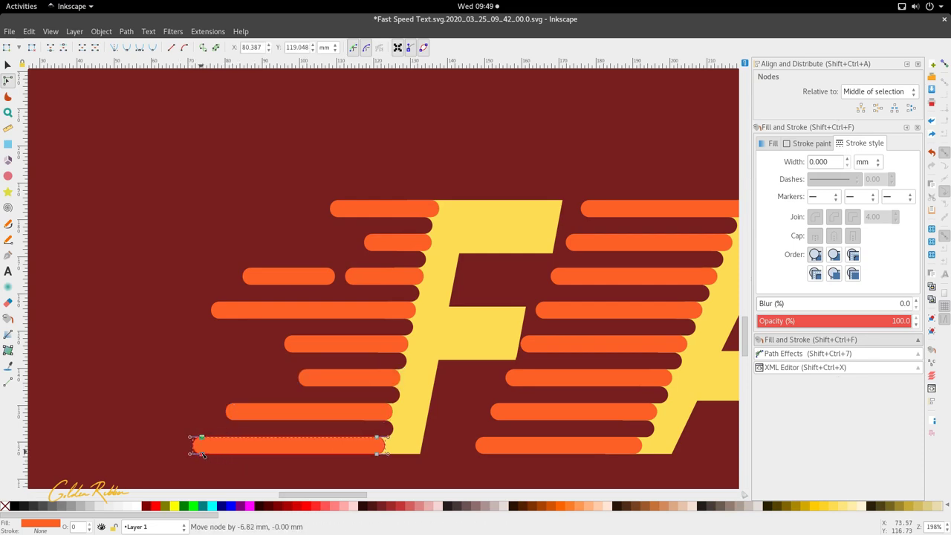
key("s")
Step: Duplicate the F's sixth orange line, place the copy to its left with a small gap, and shorten the copy into a short dash
scroll(320, 331, "down", 3)
scroll(336, 299, "down", 3)
scroll(336, 292, "up", 3)
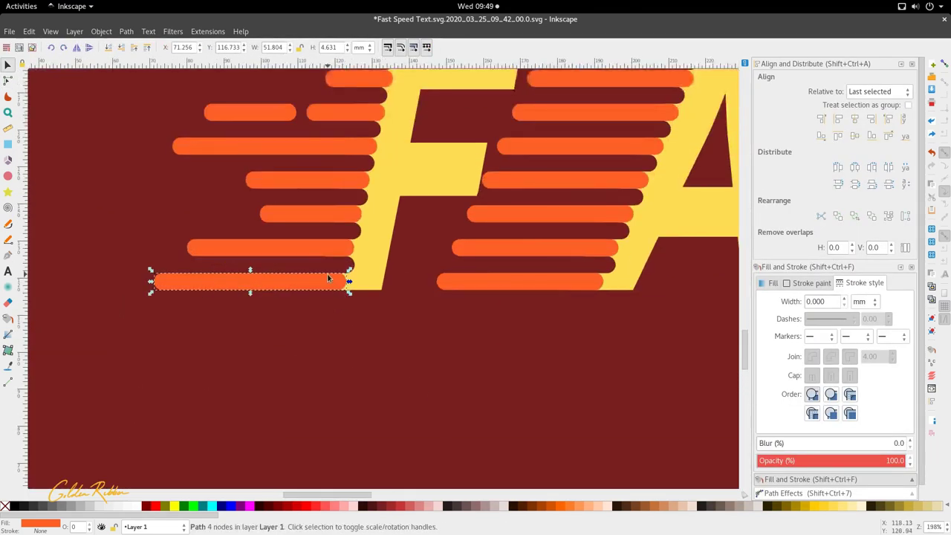
scroll(328, 276, "up", 3)
left_click(319, 292)
key("ctrl+d")
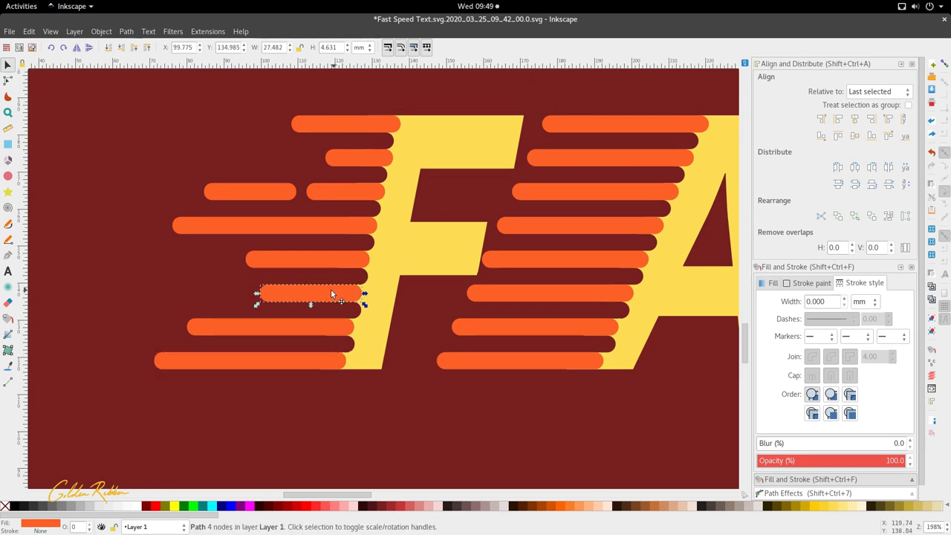
left_click_drag(330, 293, 245, 304)
double_click(278, 297)
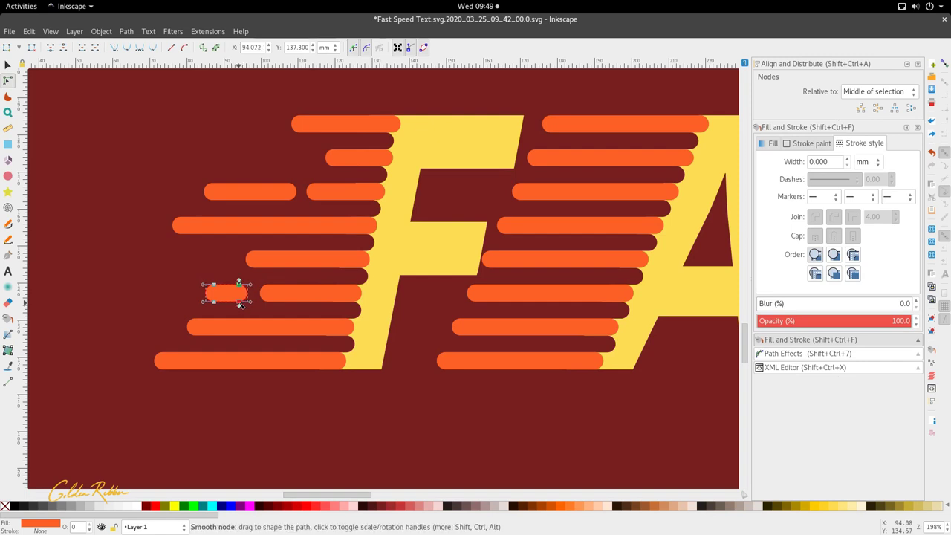
key("s")
Step: Duplicate the F's top orange line to its left with a small gap, and shorten the copy to about 10 mm
double_click(359, 124)
key("s")
key("ctrl+d")
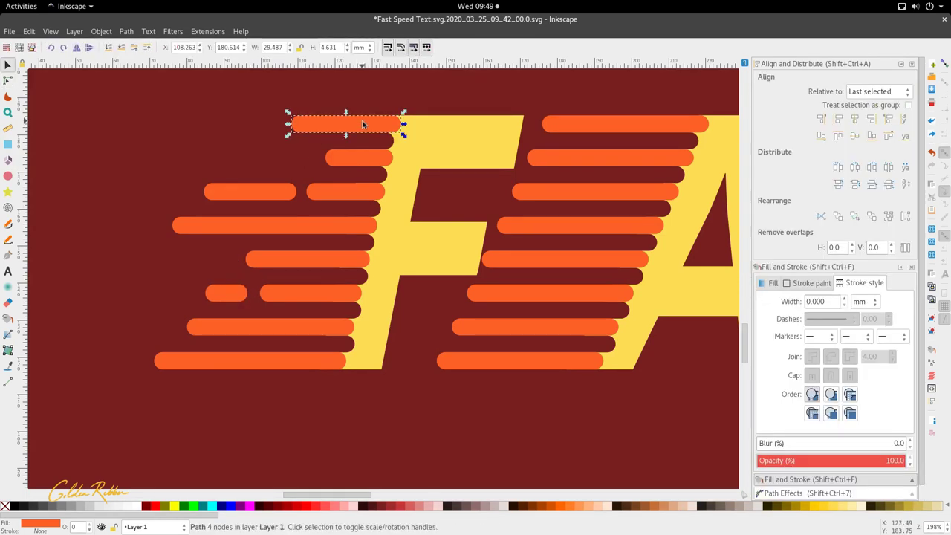
left_click_drag(361, 124, 310, 126)
key("n")
left_click_drag(321, 93, 281, 134)
key("s")
Step: Select all the separate orange line pieces beside the F and combine them into a single path
key("5")
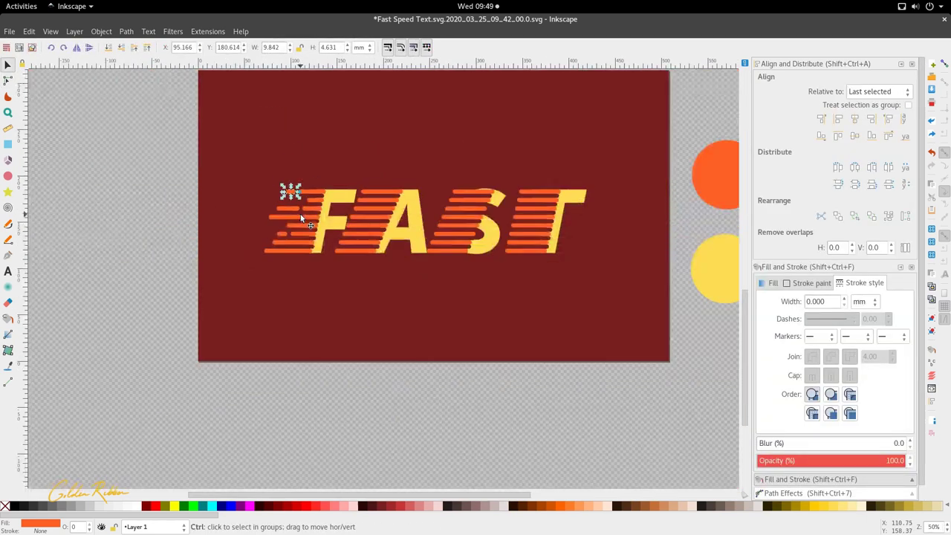
scroll(301, 214, "up", 3)
left_click(311, 190, "shift")
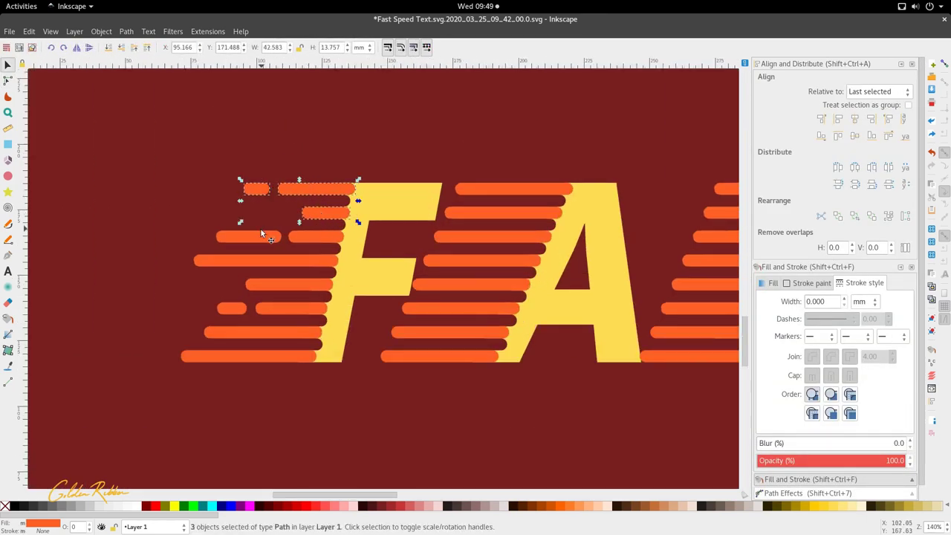
left_click(300, 237, "shift")
left_click(264, 260, "shift")
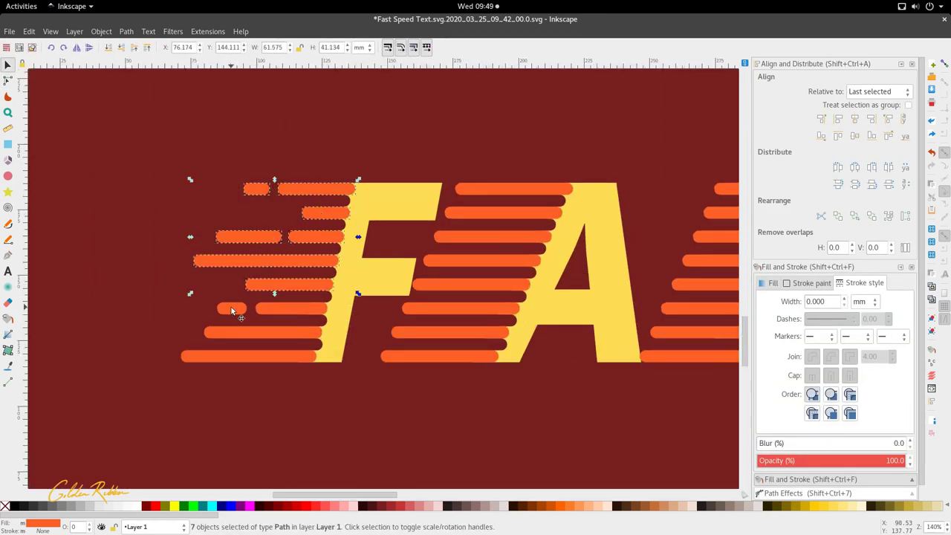
left_click(272, 311, "shift")
left_click(246, 335, "shift")
left_click(252, 356, "shift")
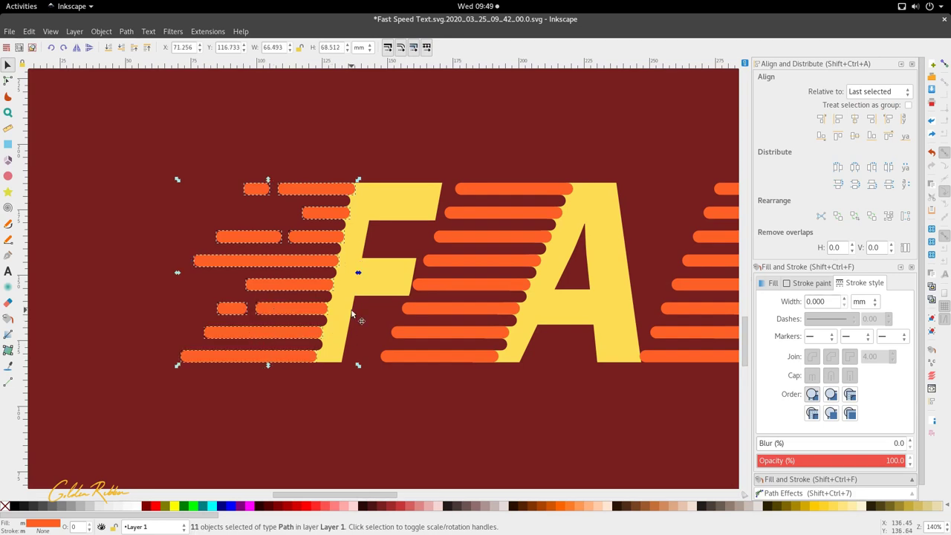
key("ctrl+k")
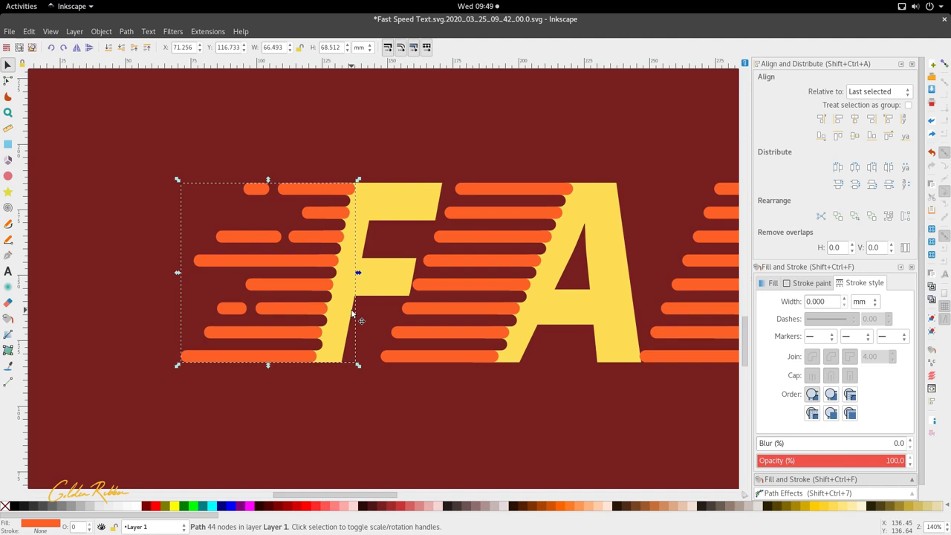
scroll(369, 191, "up", 2)
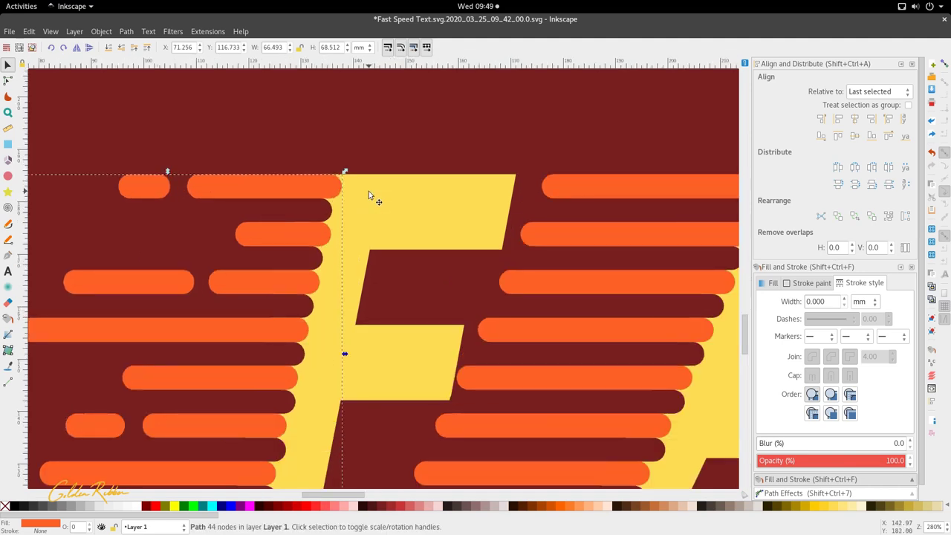
Step: Unite the letter F with its combined orange lines into a single yellow path using Union
left_click(369, 195, "shift")
scroll(369, 194, "down", 4)
key("shift")
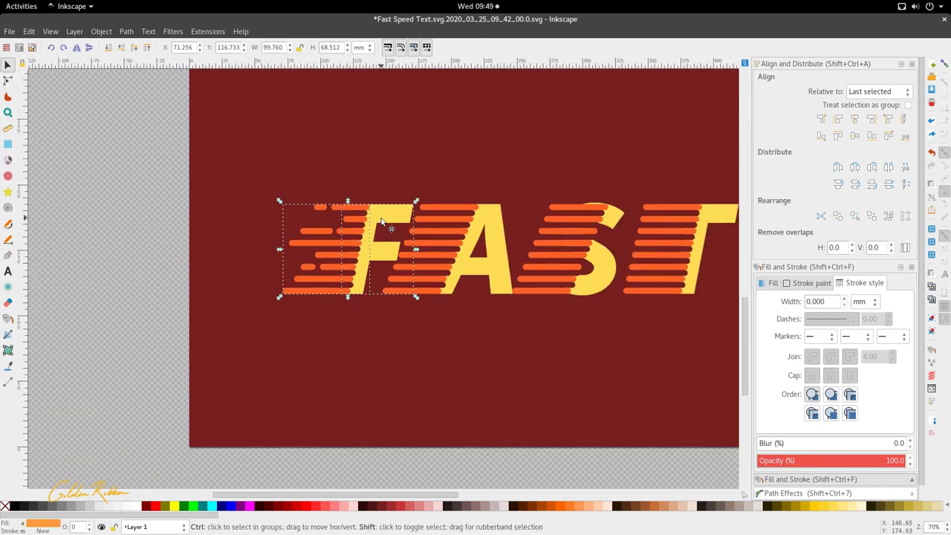
key("ctrl+plus")
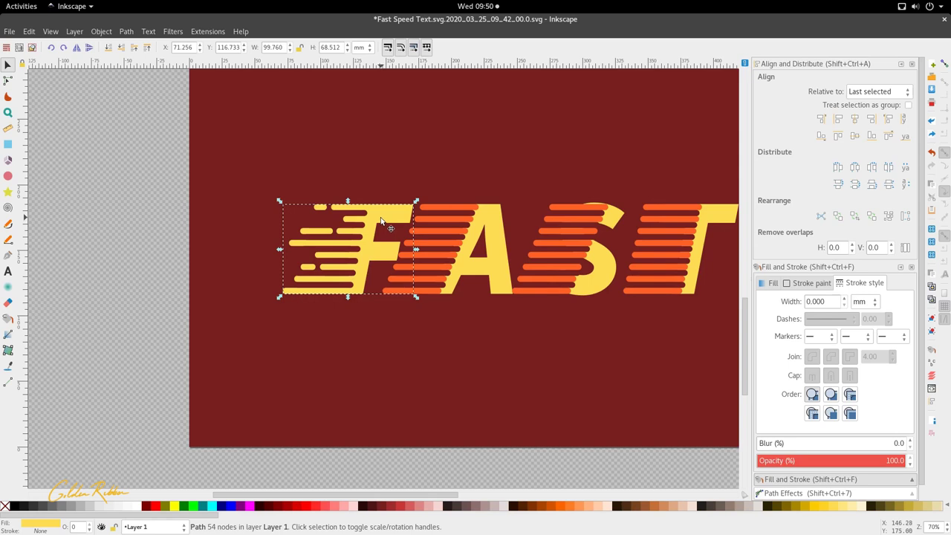
scroll(379, 227, "up", 5)
scroll(379, 231, "down", 4)
scroll(379, 238, "up", 1)
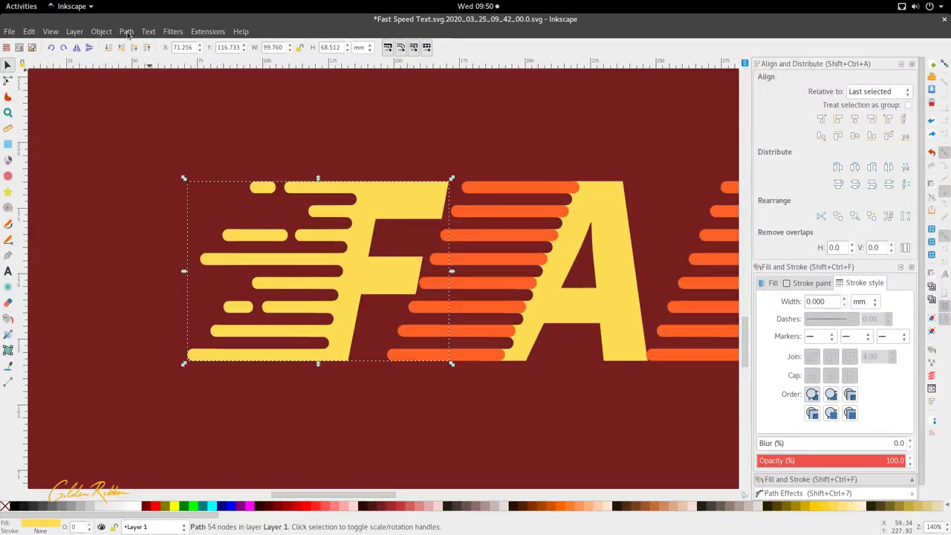
left_click(101, 31)
mouse_move(126, 31)
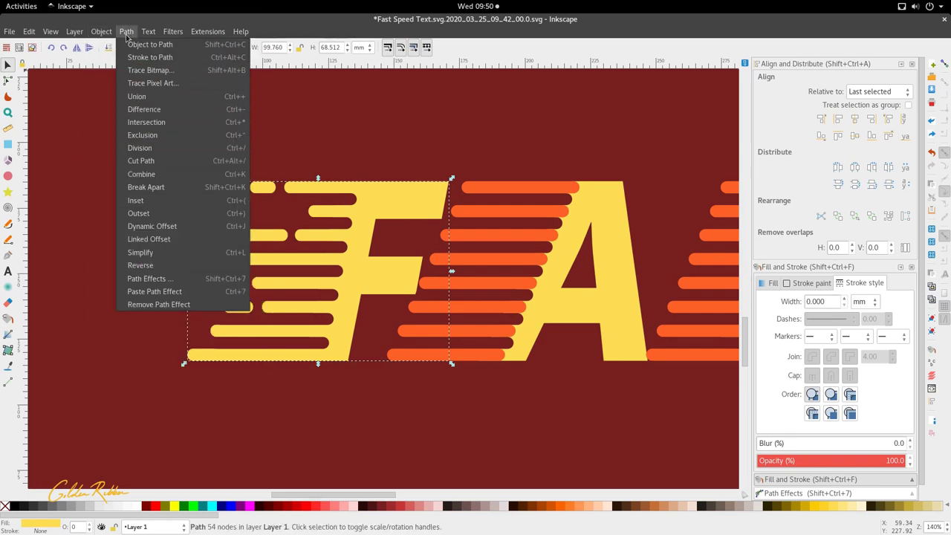
left_click(394, 200)
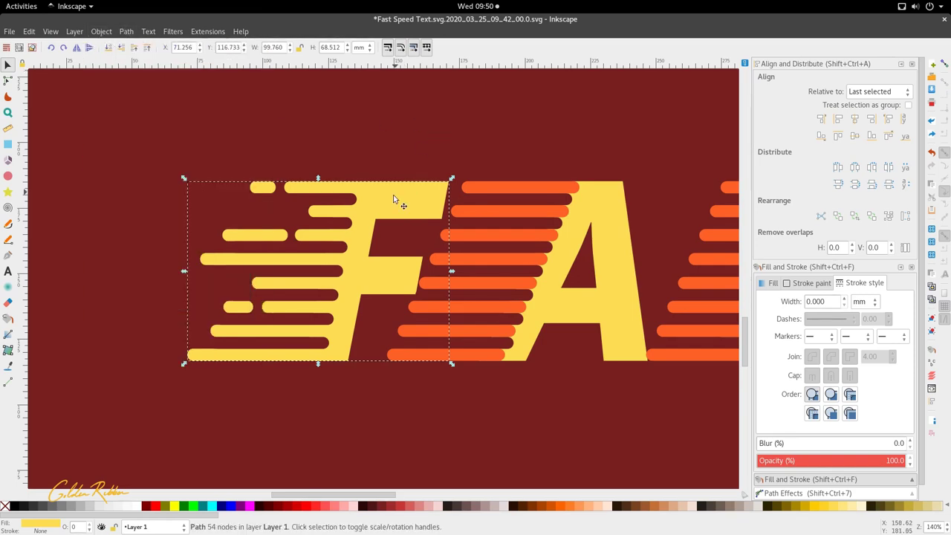
Step: Move the F and its dark red lines together to the left, placing the F at about X 65.8 mm
scroll(394, 199, "down", 2, "ctrl")
scroll(393, 206, "up", 2, "ctrl")
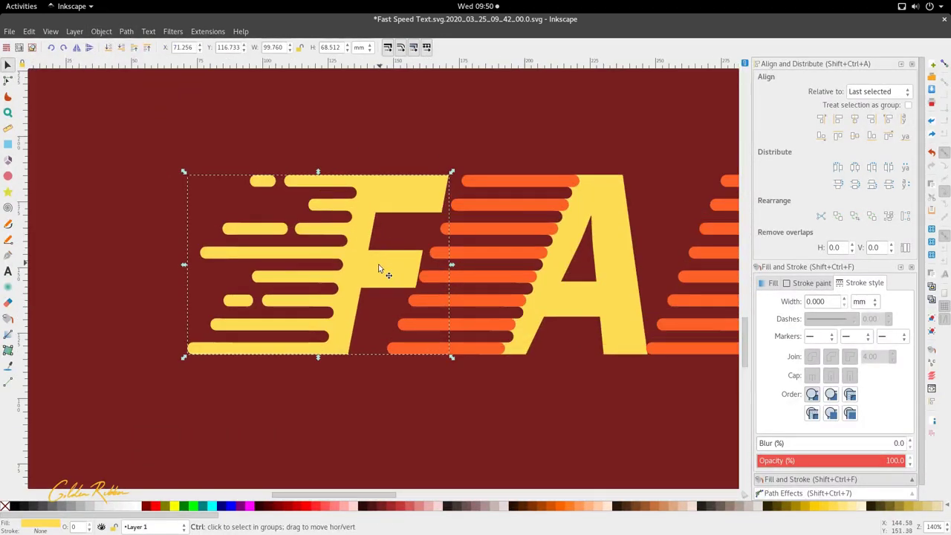
left_click(307, 242, "shift")
left_click_drag(344, 252, 321, 248)
scroll(373, 364, "down", 3, "ctrl")
left_click(365, 379)
scroll(353, 324, "up", 4, "ctrl")
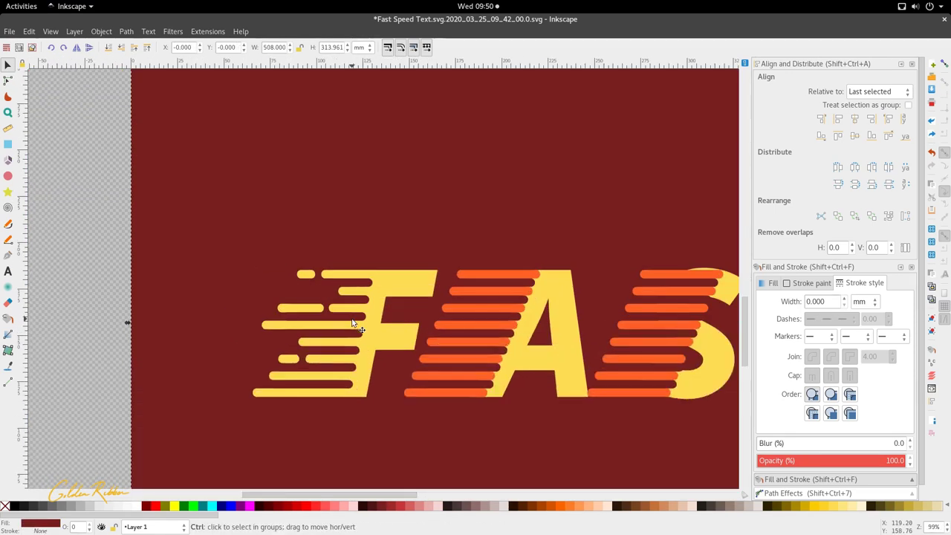
Step: Move only the F's dark red lines slightly further left, to about X 71.4 mm, keeping the F in place
left_click(344, 321)
left_click(344, 315, "shift")
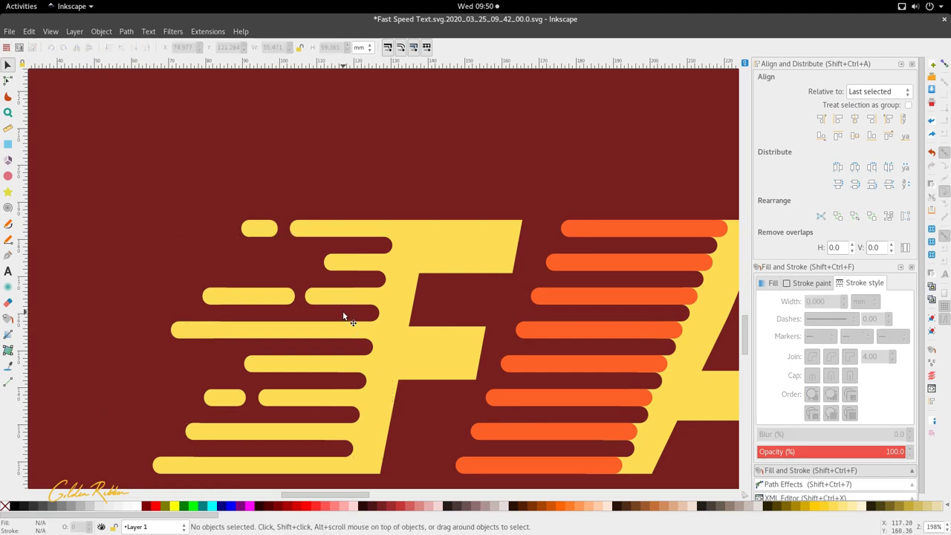
left_click(343, 316, "shift")
left_click(363, 299, "shift")
left_click_drag(363, 303, 314, 313)
key("ctrl+z")
left_click(256, 315)
left_click(332, 310)
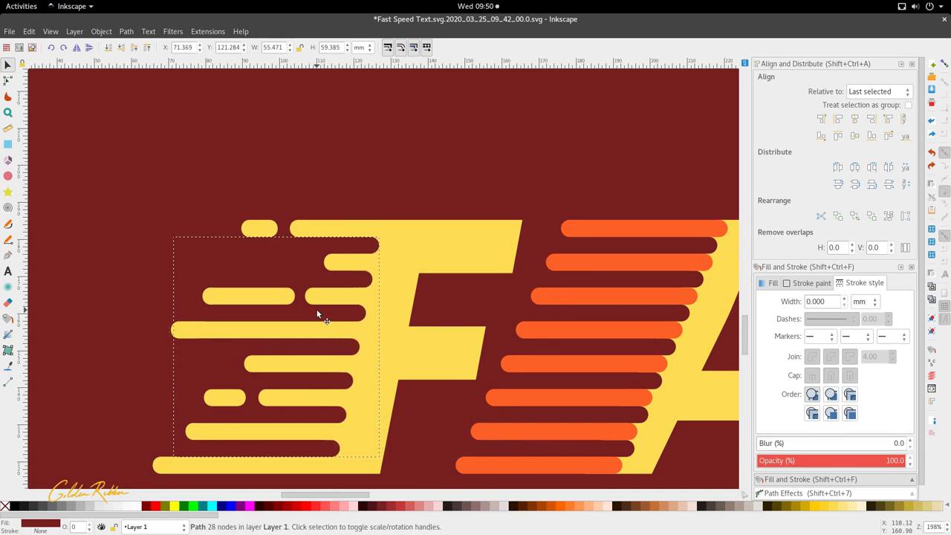
scroll(356, 311, "down", 3, "ctrl")
left_click(350, 368)
scroll(362, 340, "up", 3, "ctrl")
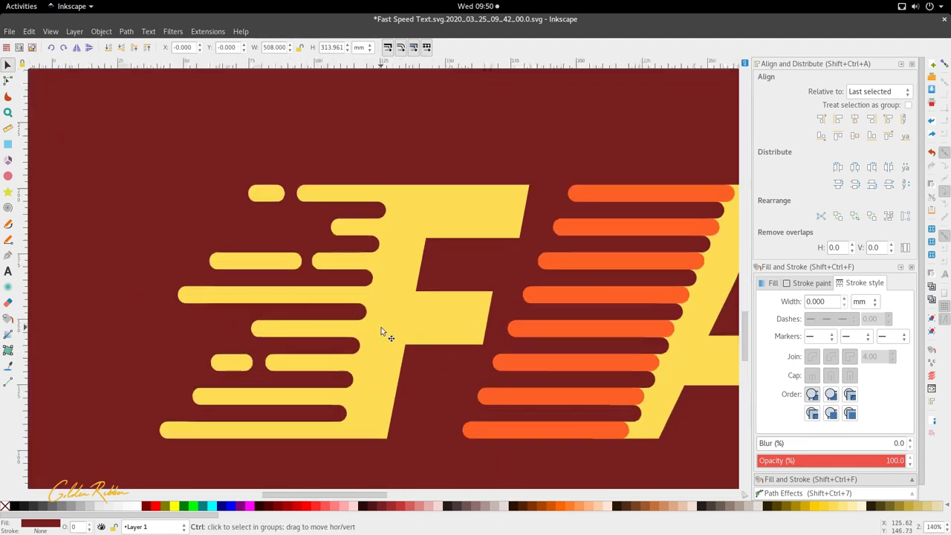
Step: Apply a horizontal linear gradient to the F, running from yellow at its right side to transparent at its left
scroll(381, 327, "down", 3, "ctrl")
left_click(395, 324)
scroll(395, 323, "up", 3, "ctrl")
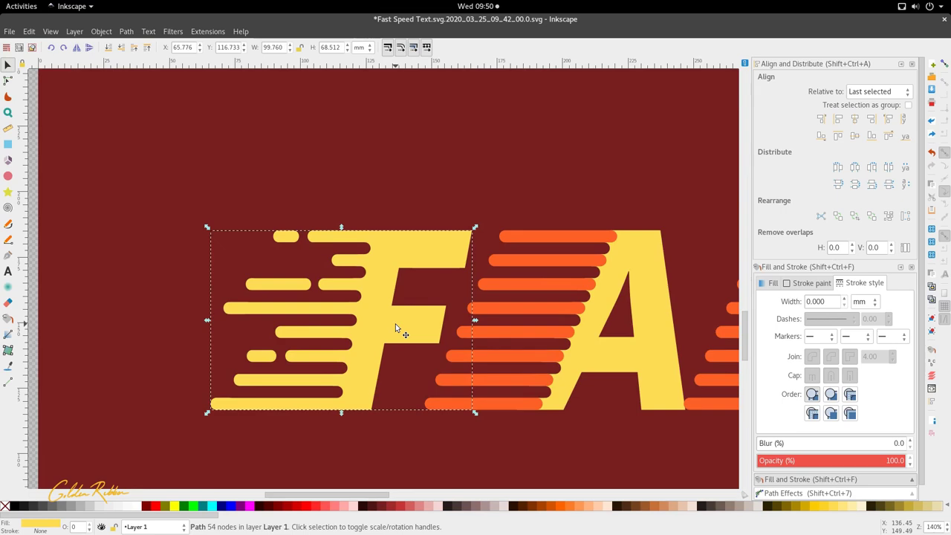
key("g")
left_click_drag(438, 321, 242, 326)
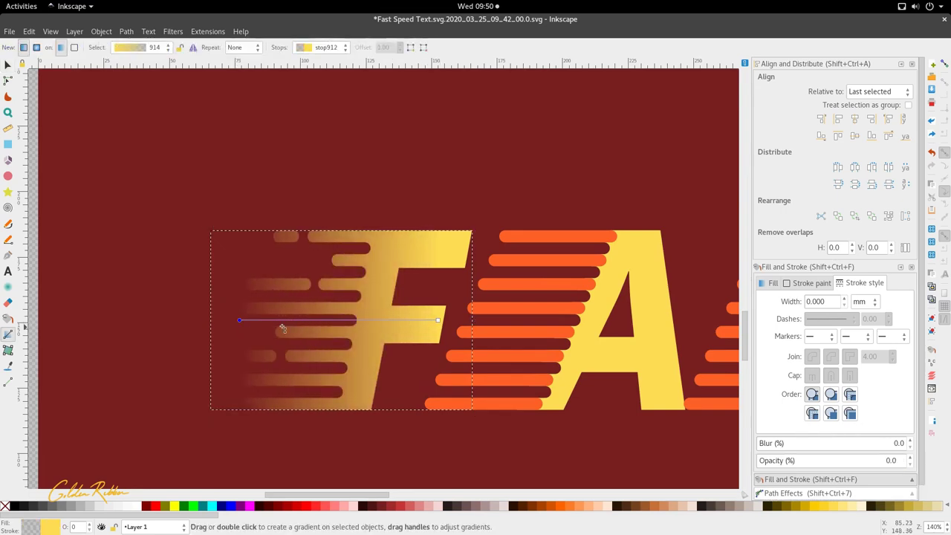
Step: Set the left stop of the F's gradient to the orange #ff6127 sampled from the A's lines
key("d")
left_click(541, 311)
scroll(404, 325, "down", 3, "ctrl")
scroll(425, 325, "up", 3, "ctrl")
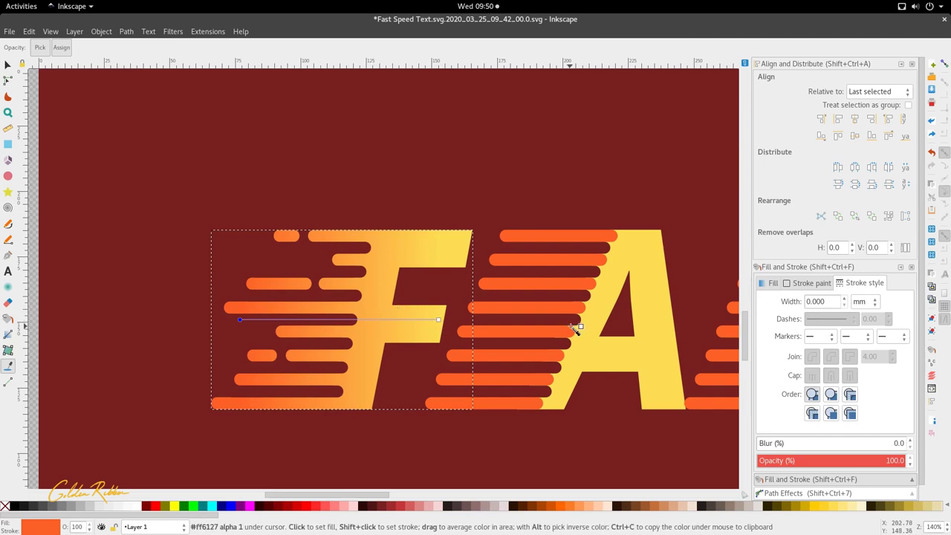
scroll(443, 303, "down", 4, "ctrl")
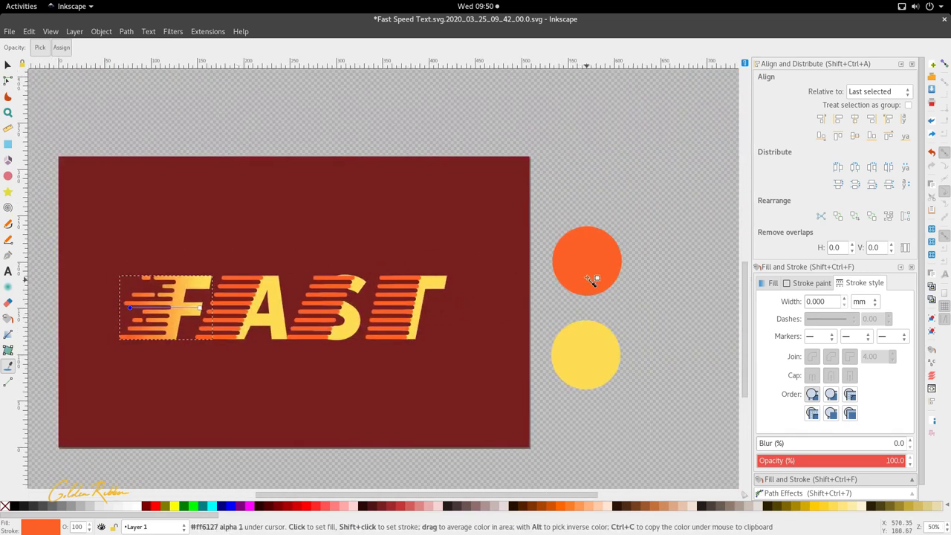
scroll(386, 309, "up", 3, "ctrl")
scroll(386, 308, "up", 1, "ctrl")
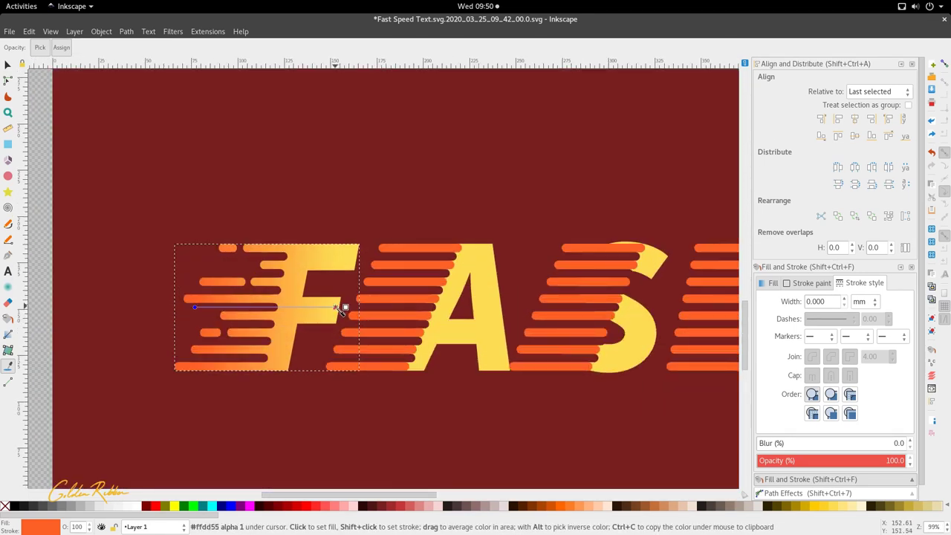
left_click(340, 308)
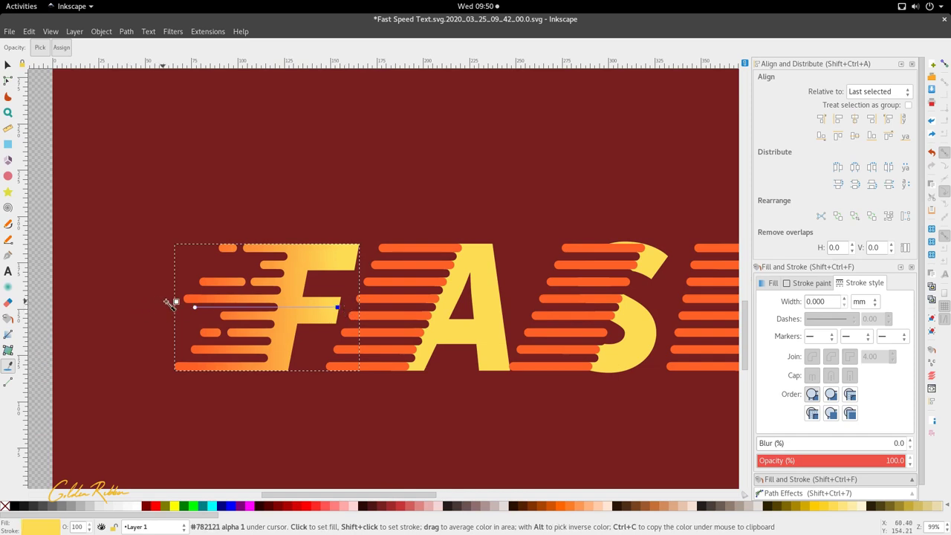
left_click(197, 307)
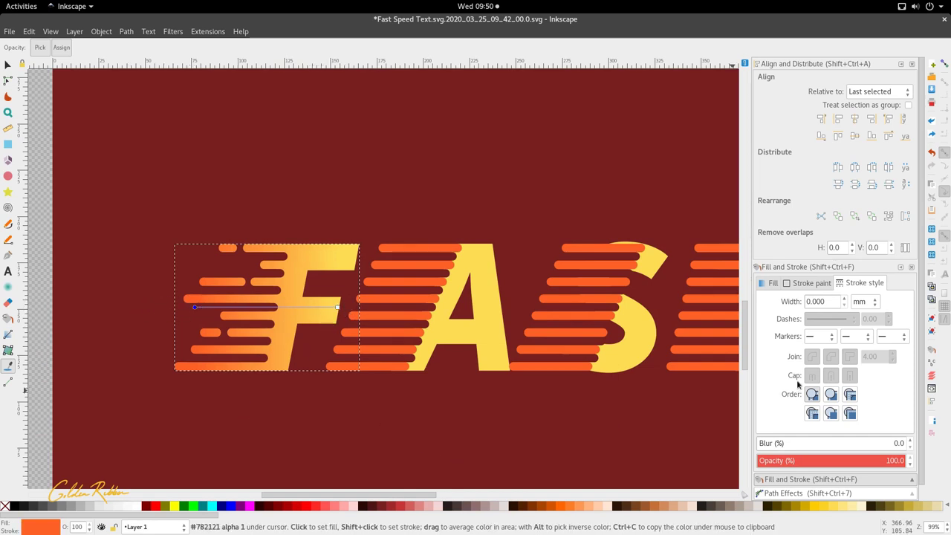
left_click(425, 299)
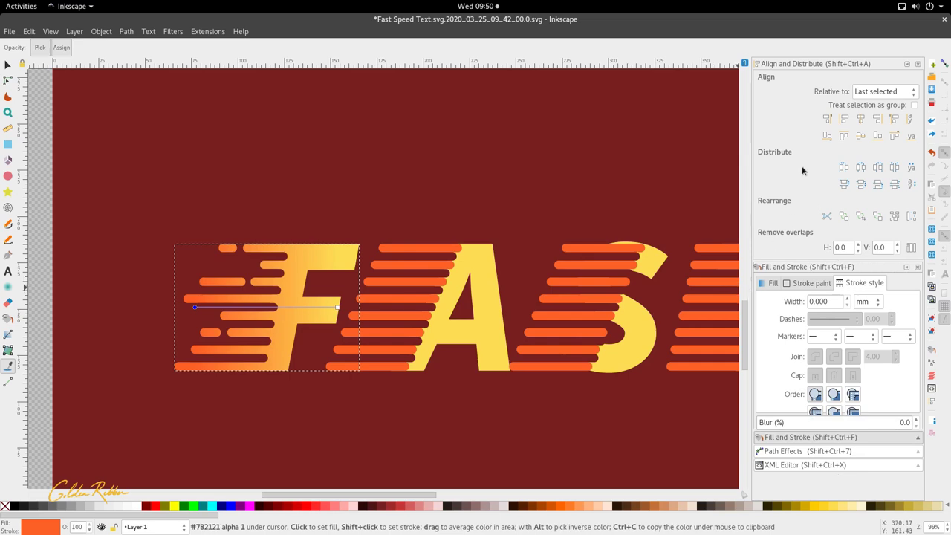
Step: Select the A's orange speed lines and save the document
key("s")
left_click(441, 247)
scroll(427, 205, "down", 2)
scroll(428, 207, "up", 3)
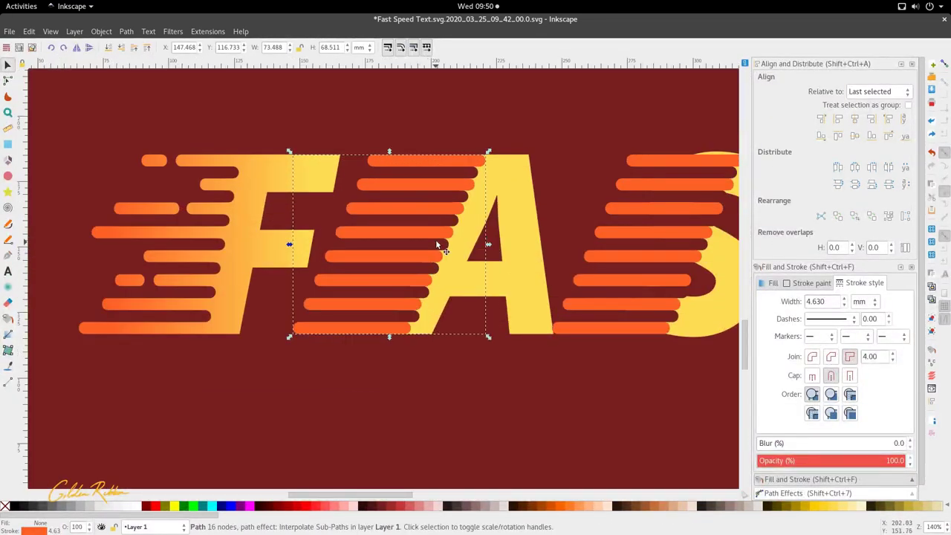
mouse_move(587, 282)
left_mouse_down()
mouse_move(260, 302)
mouse_move(581, 283)
left_mouse_up()
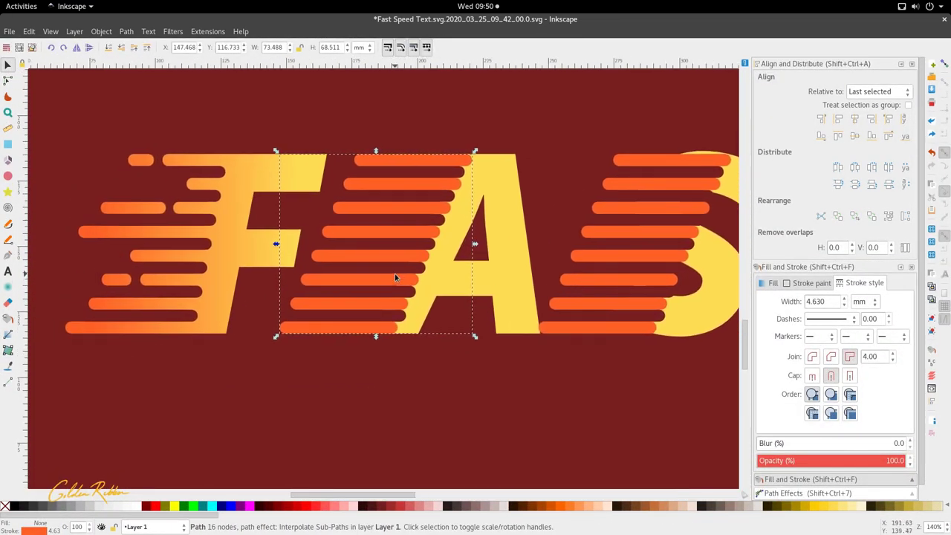
scroll(396, 274, "up", 4)
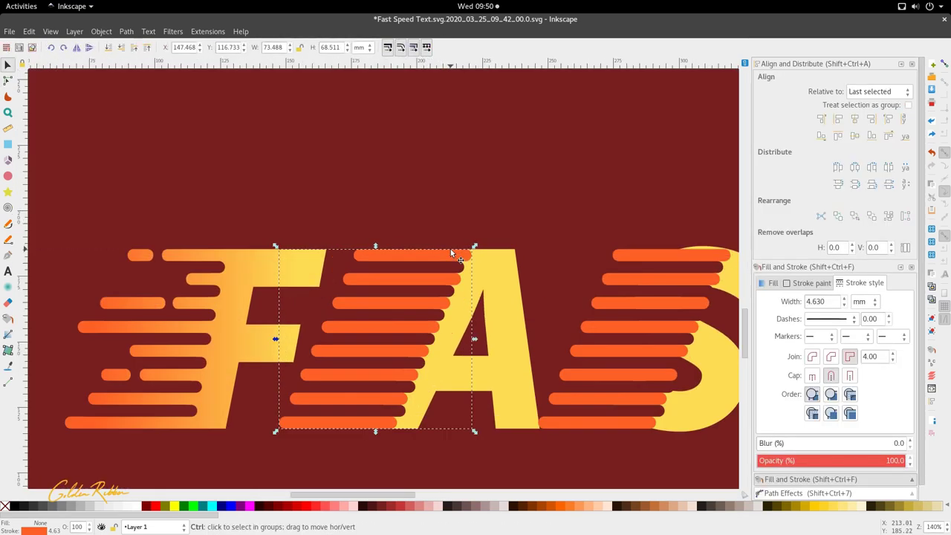
left_click(448, 258)
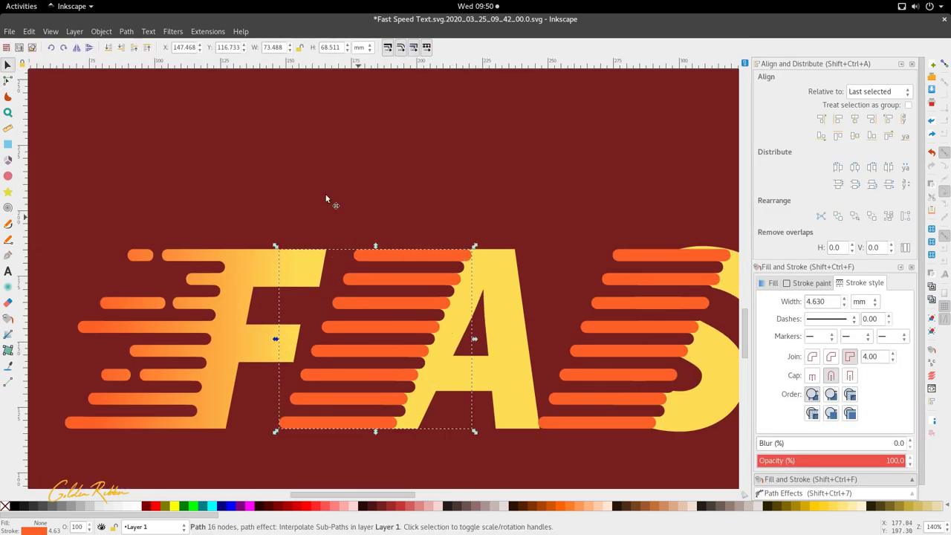
key("ctrl+s")
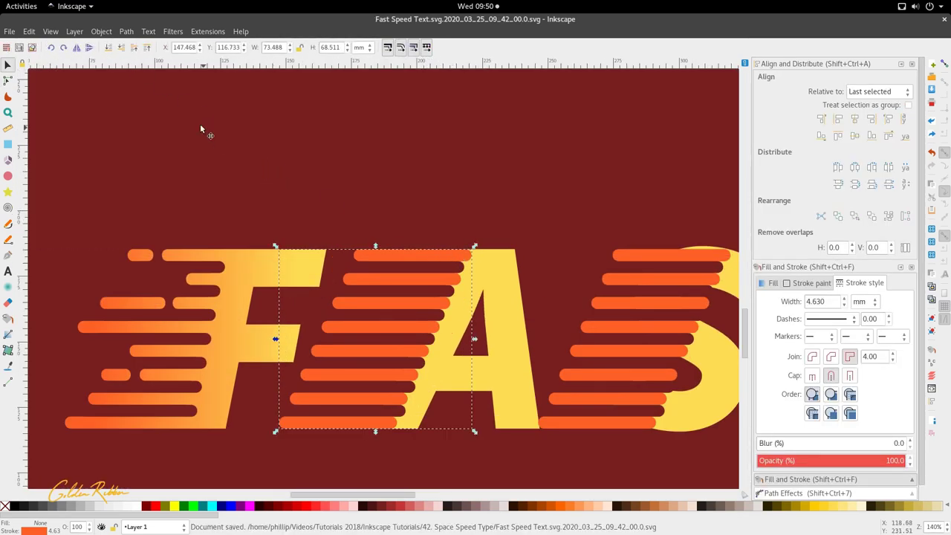
Step: Convert the A's interpolated orange lines from object to path, and convert their strokes to paths
left_click(125, 32)
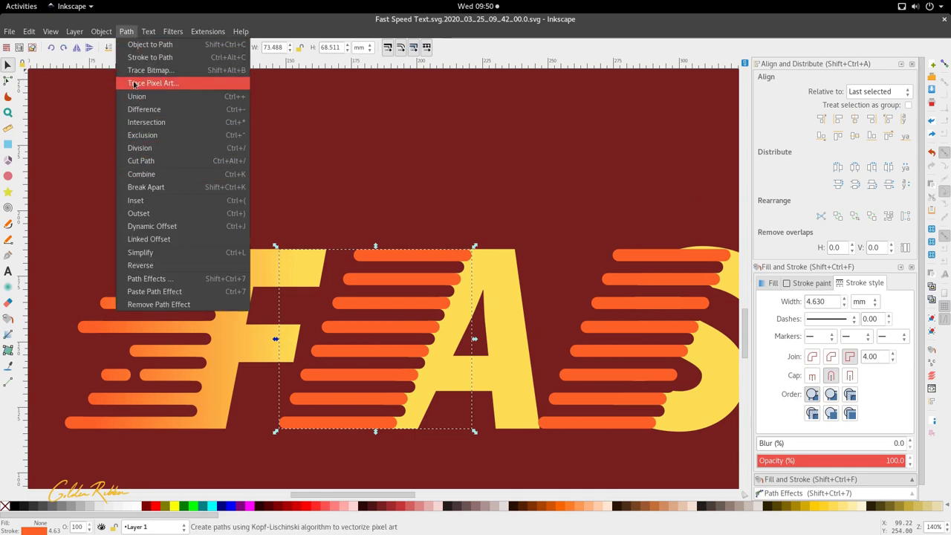
left_click(157, 46)
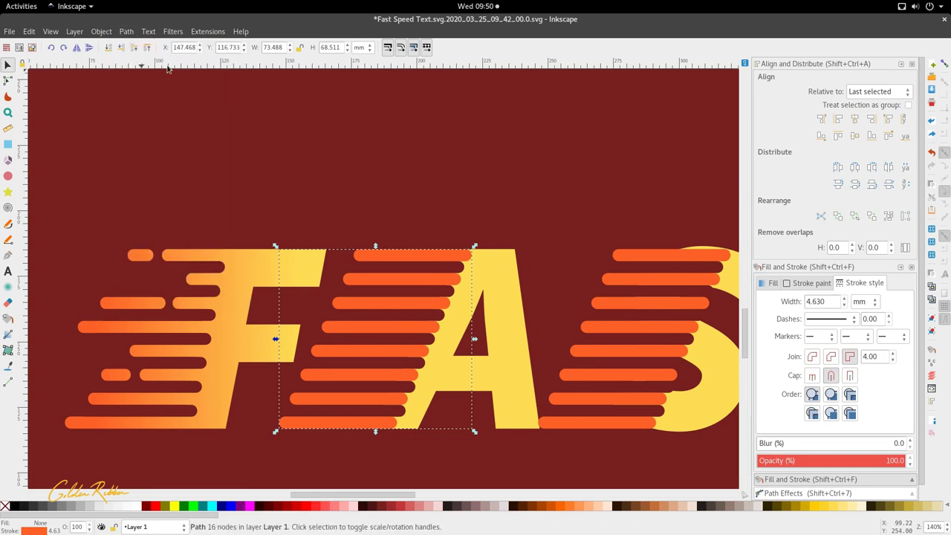
left_click(121, 33)
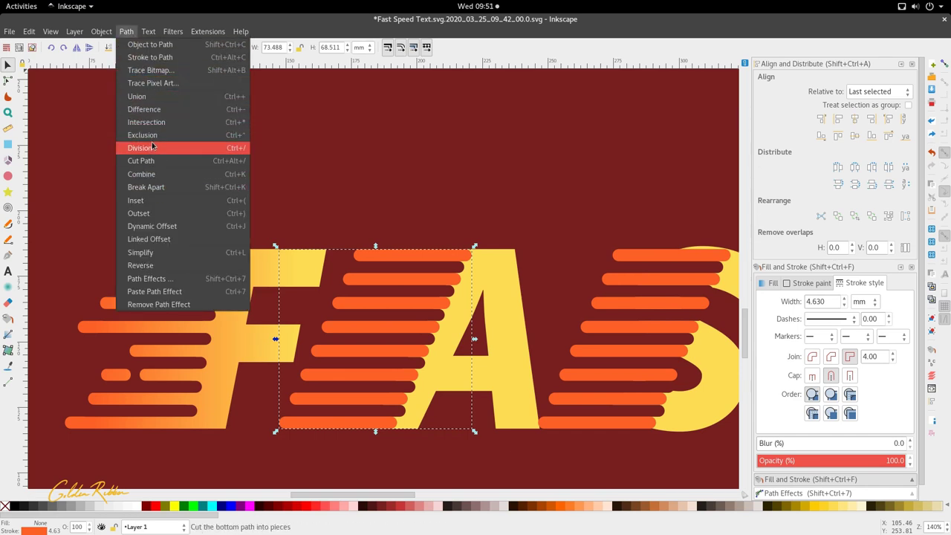
left_click(160, 58)
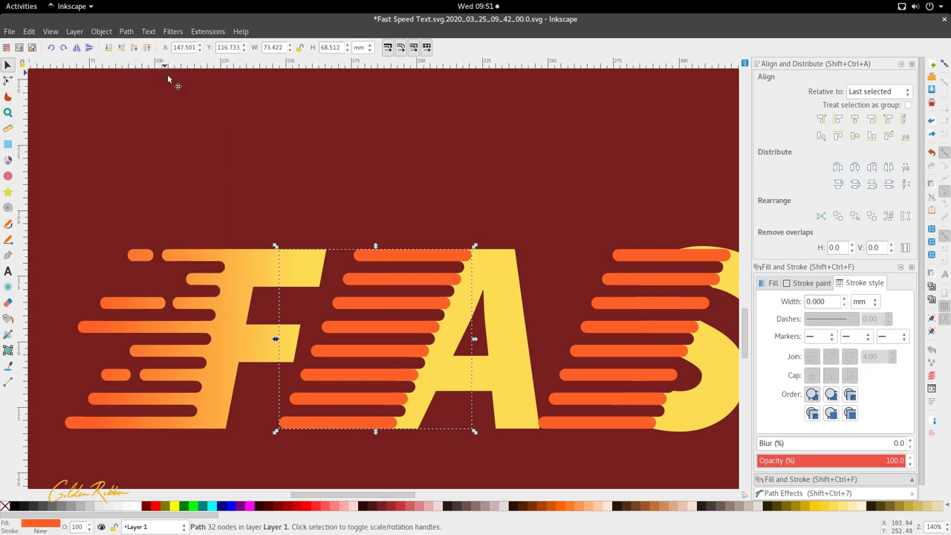
Step: Break the A's orange lines apart into separate pieces and deselect them
left_click(125, 34)
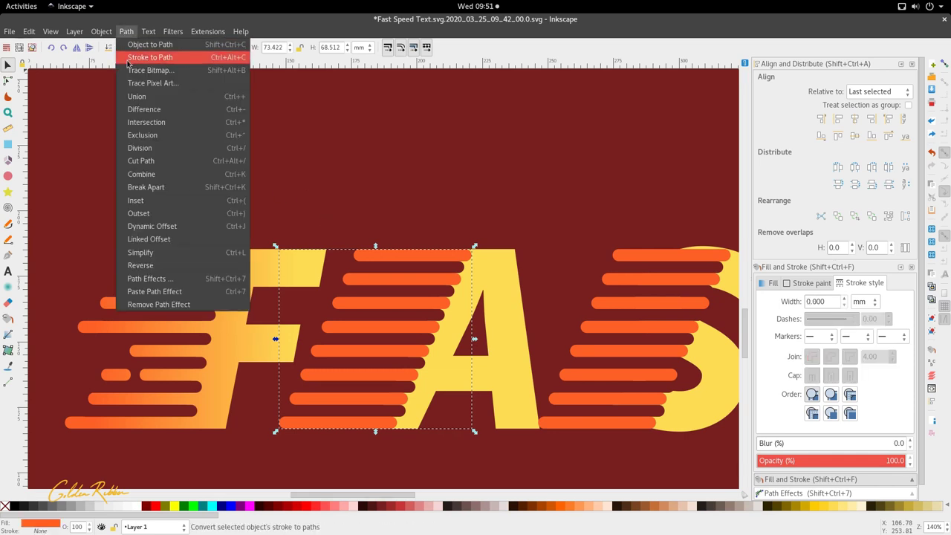
left_click(178, 190)
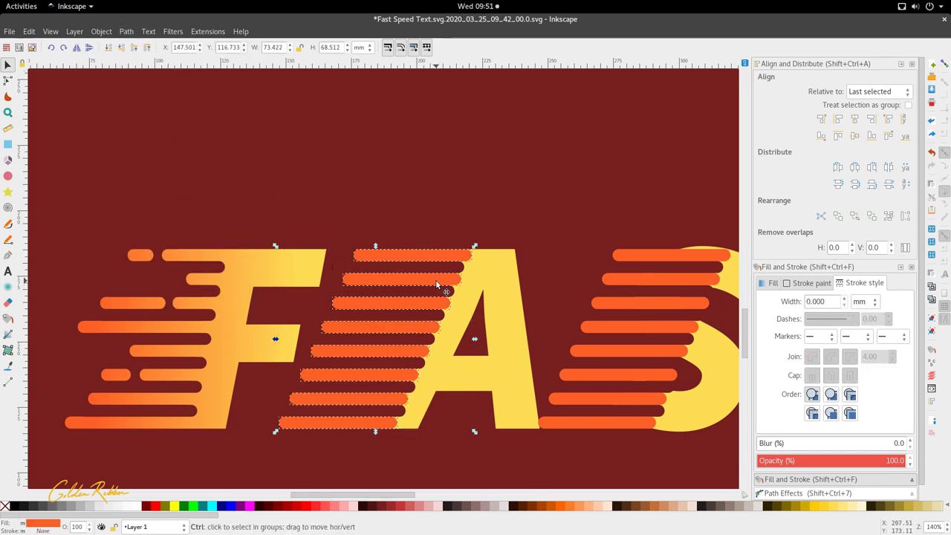
scroll(427, 287, "up", 2, "ctrl")
scroll(429, 196, "down", 2, "ctrl")
left_click(434, 211)
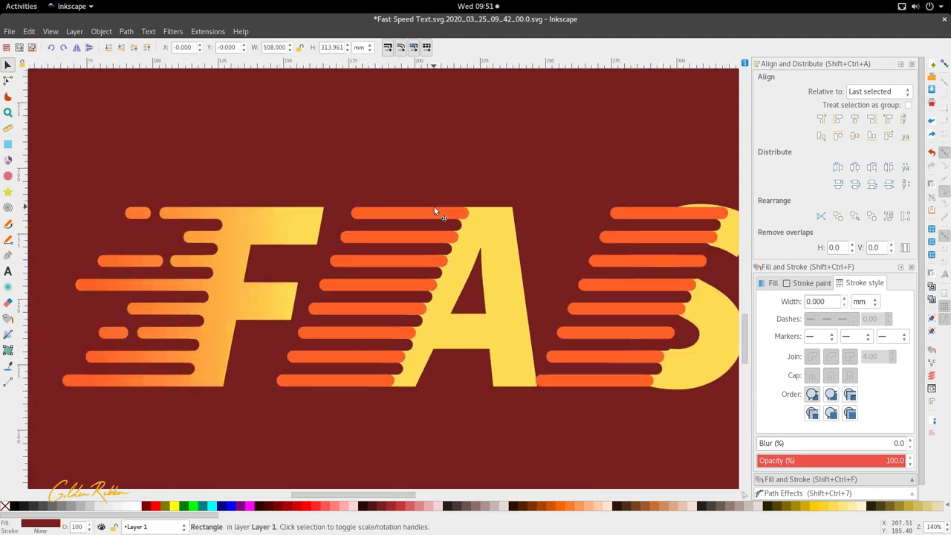
Step: Shorten the A's top orange line by moving its left end nodes right to about X 208.7 mm
key("n")
left_click_drag(394, 233, 408, 220)
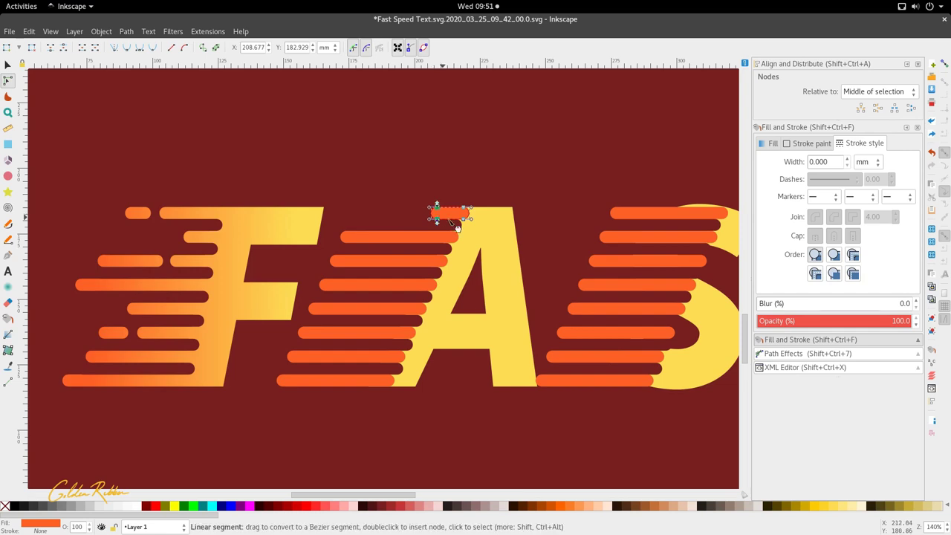
key("d")
key("s")
Step: Shorten the A's second orange line by moving its left end nodes right to about X 197.4 mm
left_click(371, 233)
key("n")
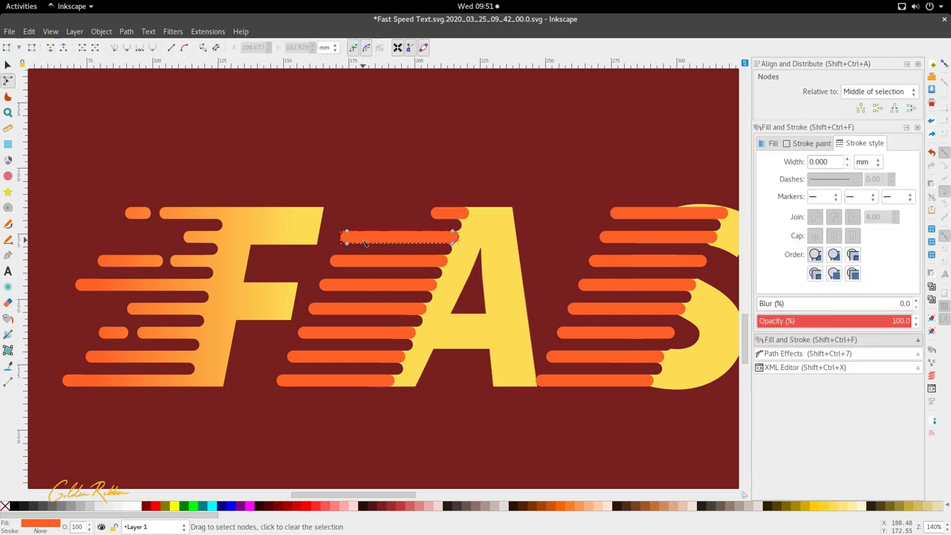
left_click_drag(316, 221, 352, 246)
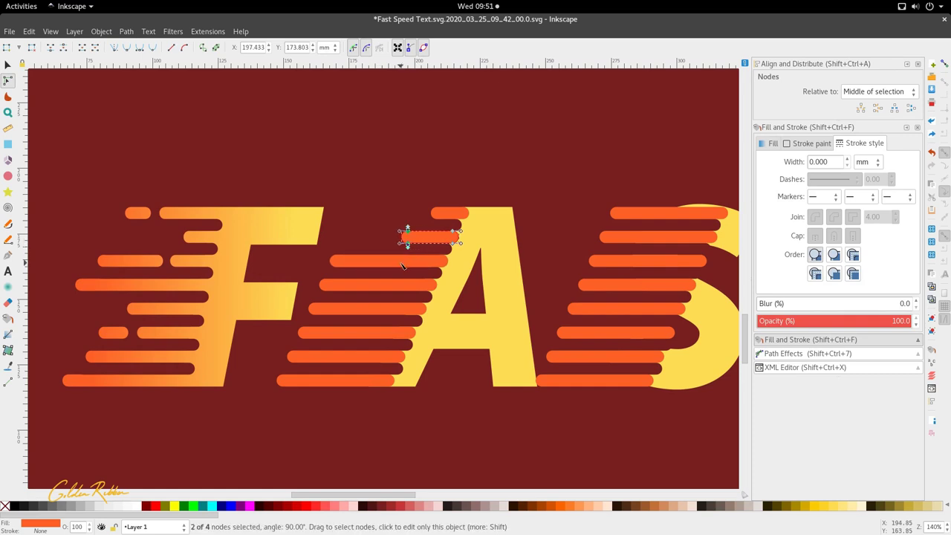
Step: Shorten the A's third orange line to about 16 mm and place a duplicate to its left with a small gap
left_click(338, 261)
left_click_drag(302, 225, 359, 262)
key("s")
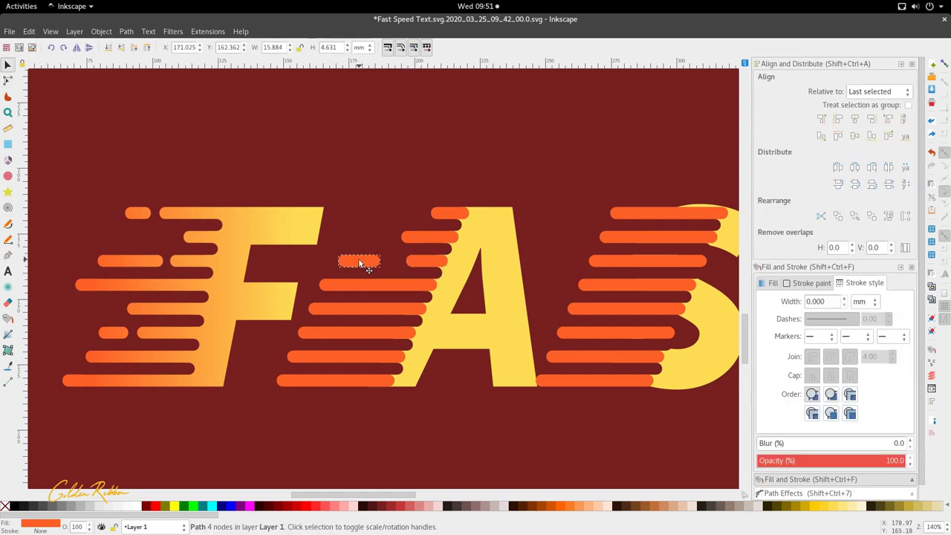
Step: Shorten the A's fourth orange line so its left end sits slightly right of the small duplicated piece above it
double_click(379, 284)
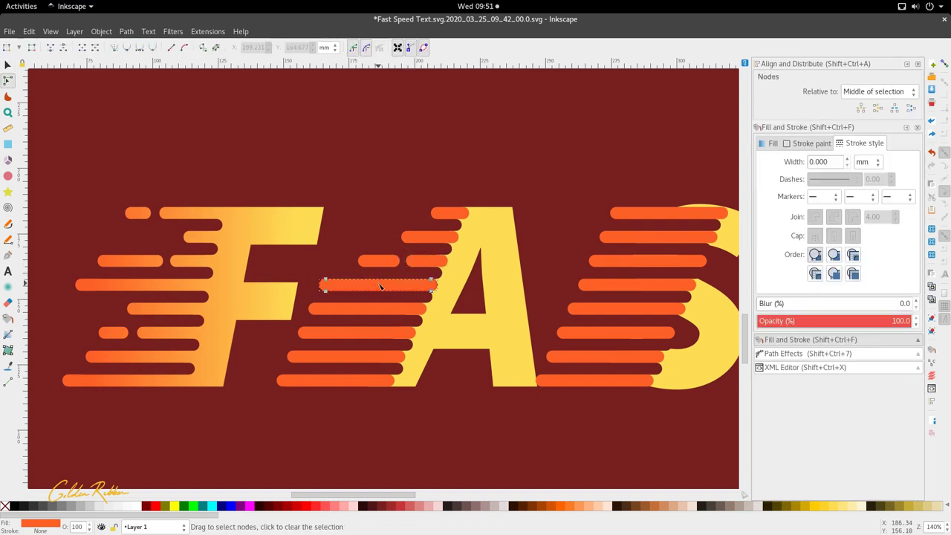
left_click_drag(303, 270, 346, 301)
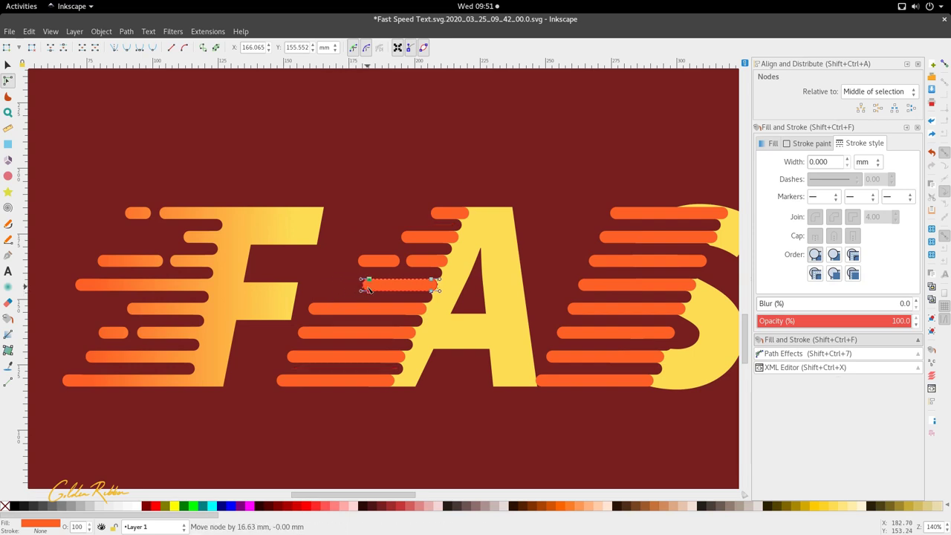
left_click_drag(369, 289, 372, 285)
Step: Shorten the A's fifth orange line slightly, and the sixth by moving its left end nodes right to about X 178.4 mm
left_click(315, 307)
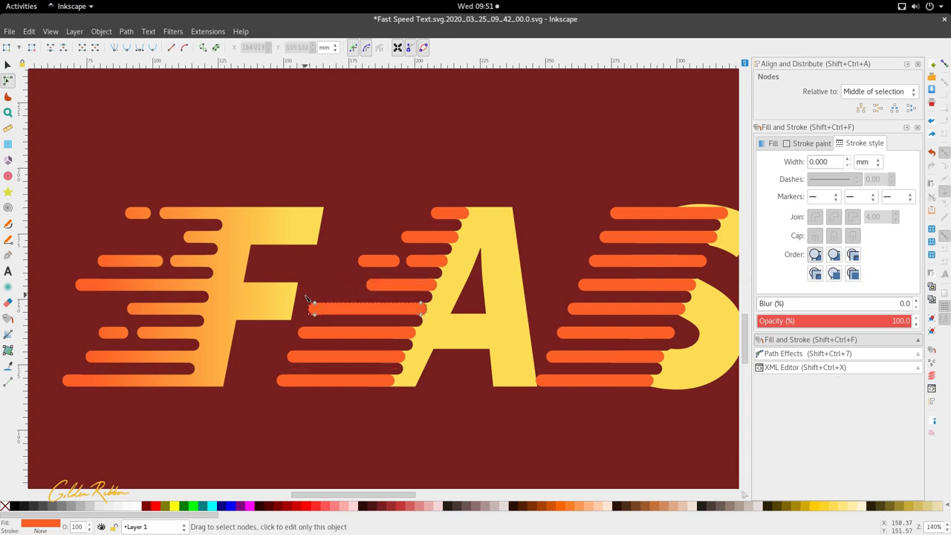
left_click_drag(306, 296, 355, 340)
left_click(318, 332)
left_click(300, 333)
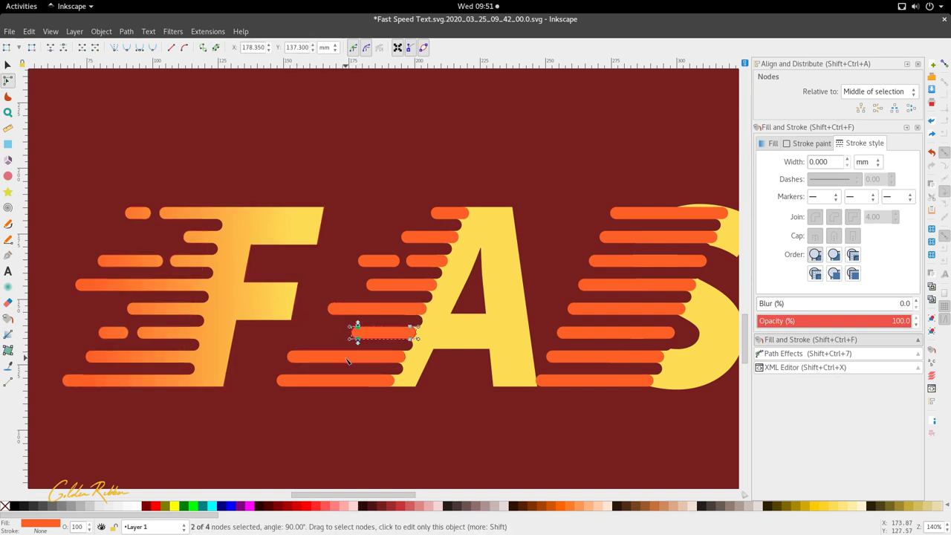
Step: Shorten the A's lowest orange line by moving its left end nodes right to about X 174.2 mm
left_click(293, 355)
left_click_drag(280, 346, 282, 388)
left_click(298, 384)
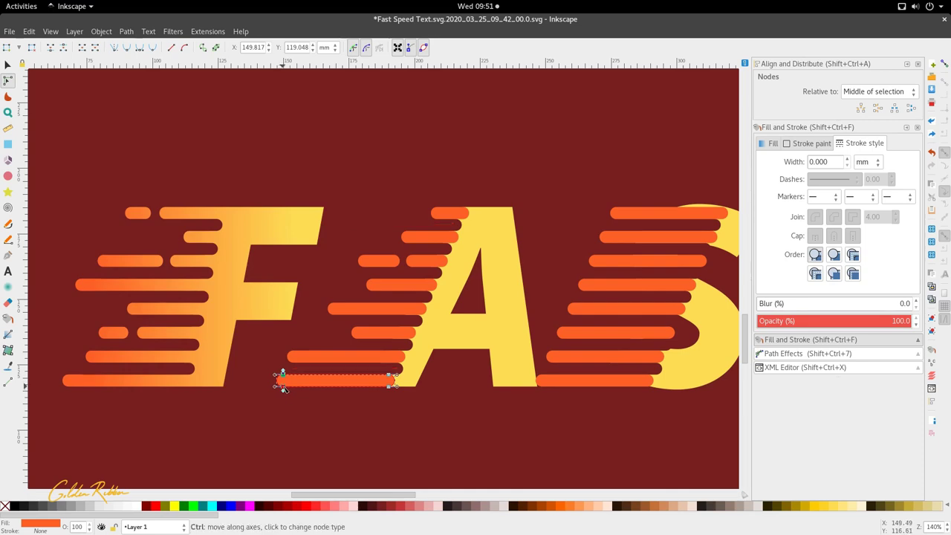
left_click_drag(282, 386, 347, 386)
key("s")
left_click(357, 399)
Step: Select the left end nodes of the A's lowest orange line and toggle the transformation handles for selected nodes
scroll(361, 375, "up", 2)
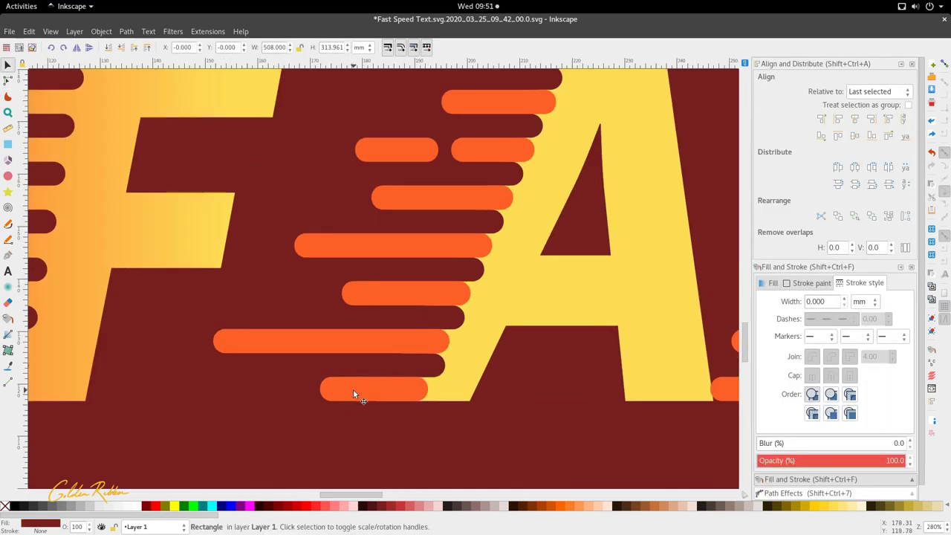
double_click(354, 390)
scroll(320, 413, "up", 3)
left_click_drag(277, 418, 420, 305)
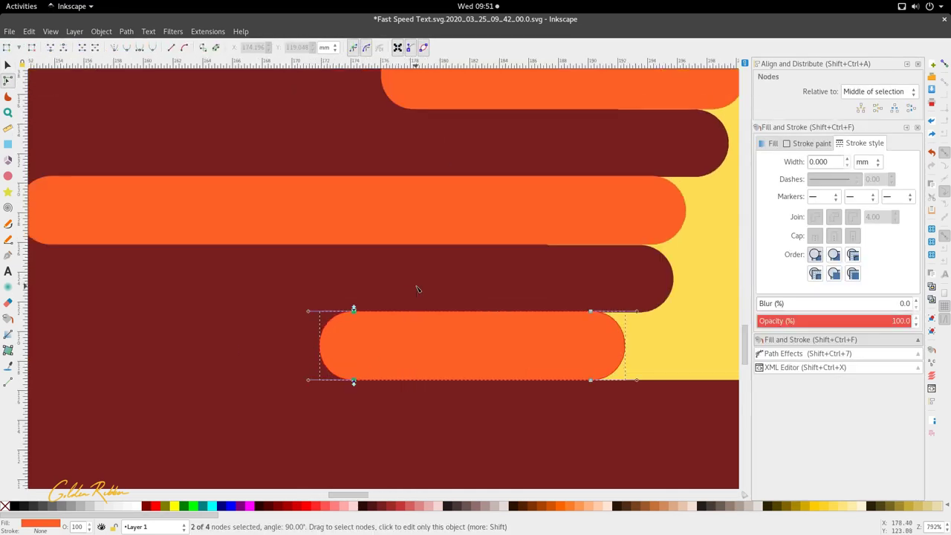
scroll(382, 360, "down", 5)
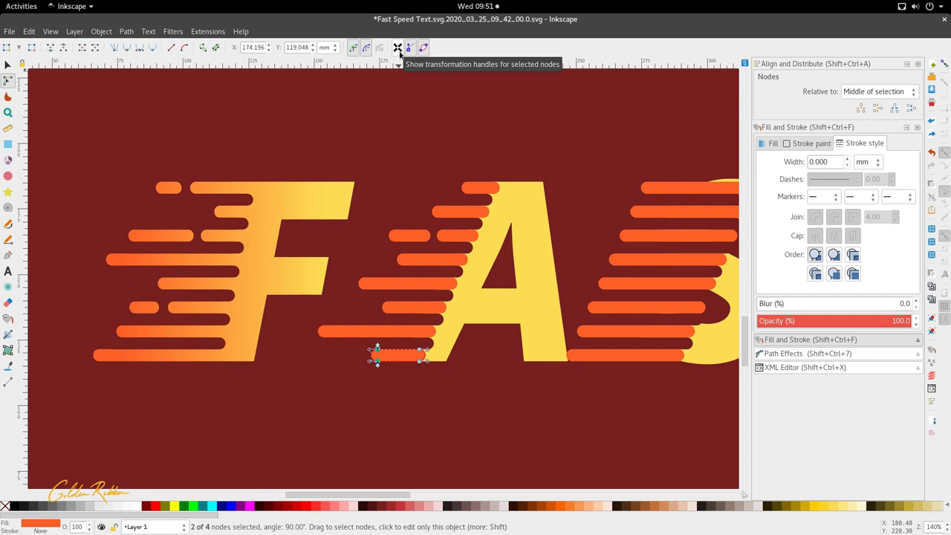
left_click(399, 49)
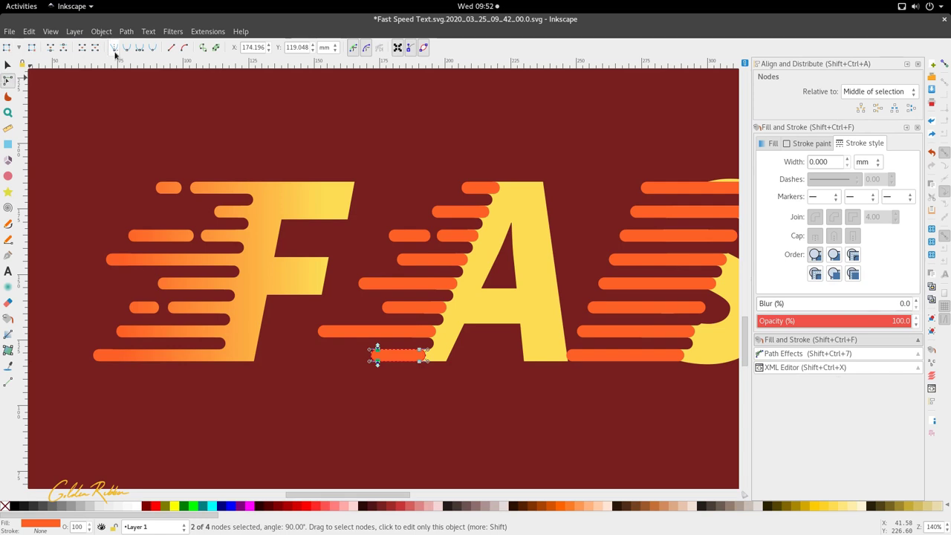
left_click(397, 49)
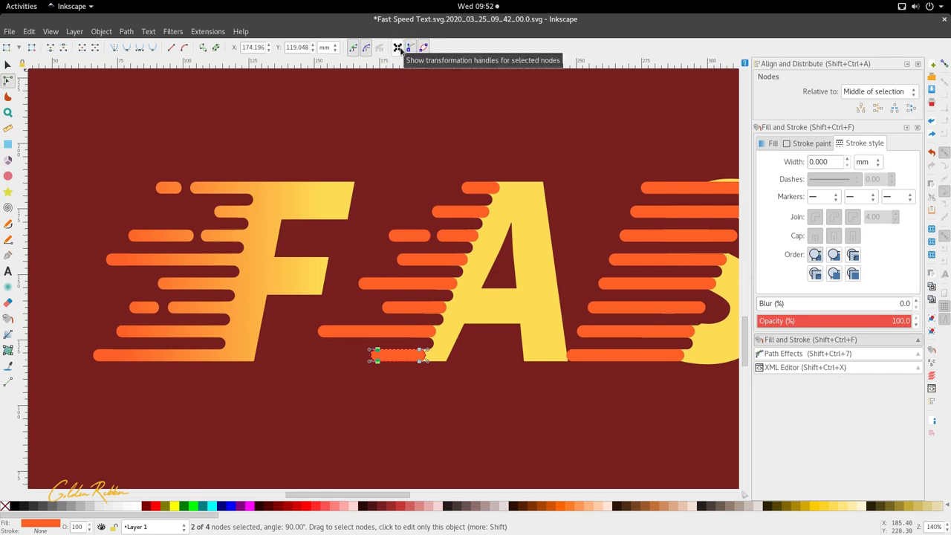
left_click(396, 401)
scroll(409, 372, "up", 1, "ctrl")
left_click(415, 358)
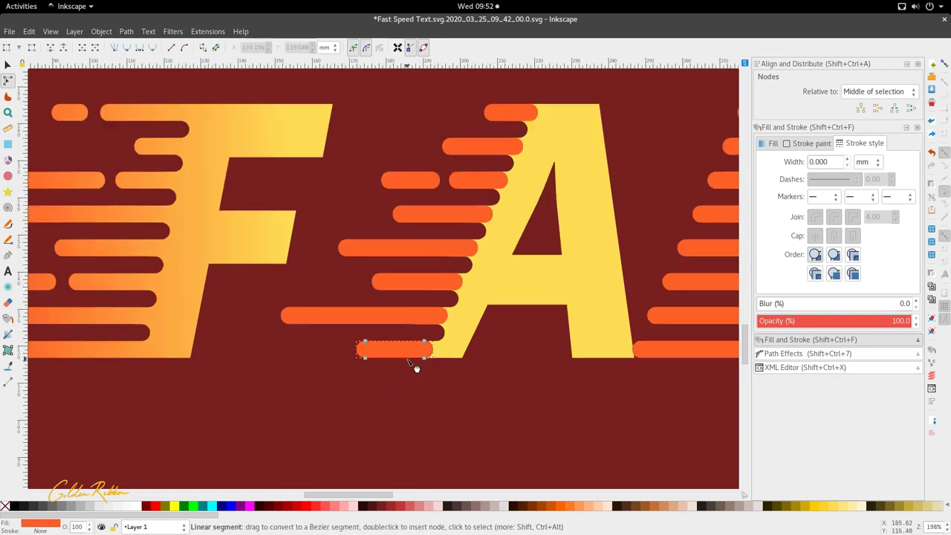
left_click(429, 247, "shift")
left_click(430, 214, "shift")
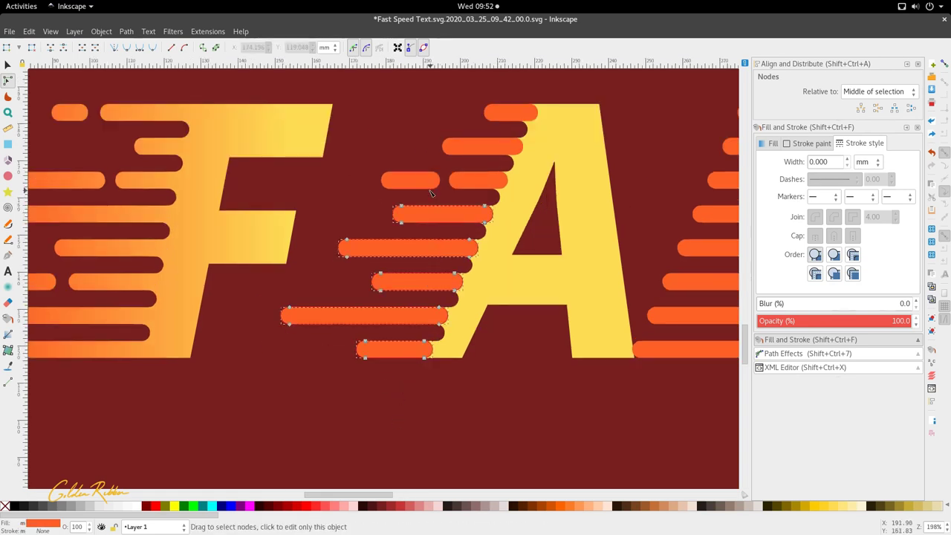
left_click(515, 114, "shift")
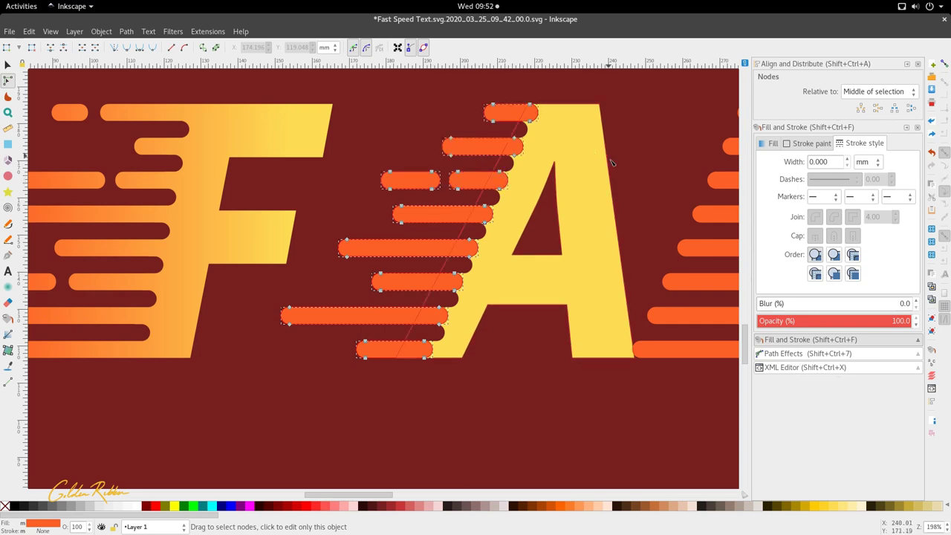
key("s")
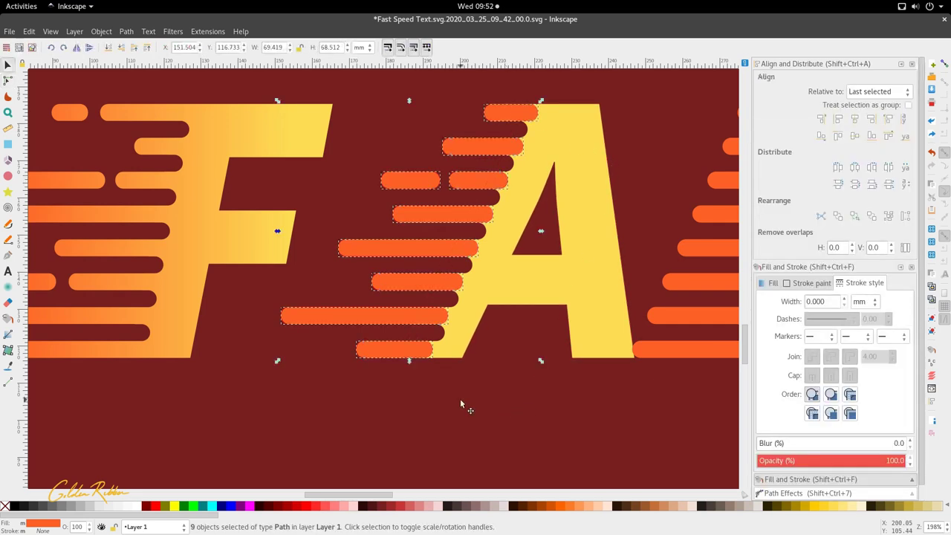
left_click(461, 401)
Step: Duplicate the A's lowest orange line, place the copy to its left with a small gap, and shorten it to about 12.6 mm
left_click(406, 352)
key("ctrl+d")
left_click_drag(405, 352, 321, 351)
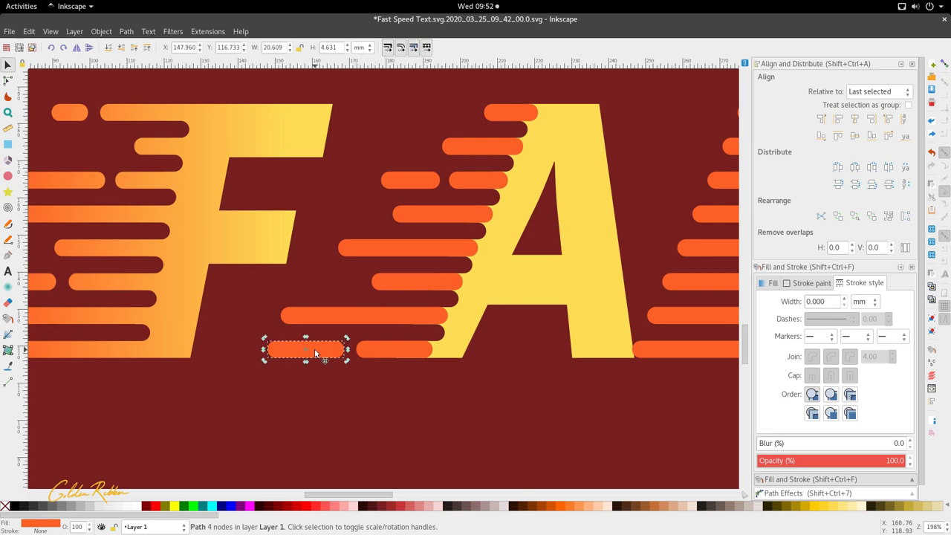
key("n")
left_click_drag(221, 316, 305, 359)
key("s")
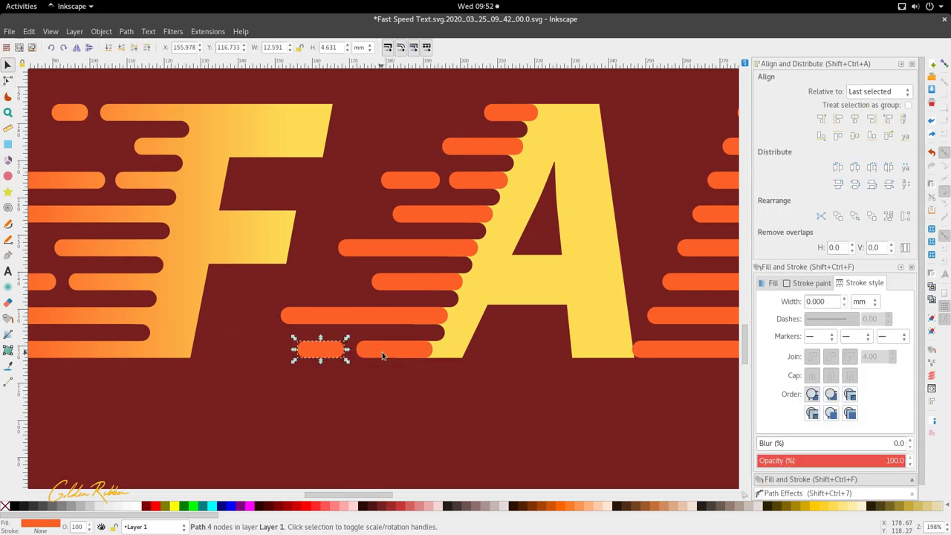
Step: Select all of the A's orange line pieces, without the letter, and merge them into one path with Union
left_click(390, 349, "shift")
left_click(389, 316, "shift")
left_click(410, 276, "shift")
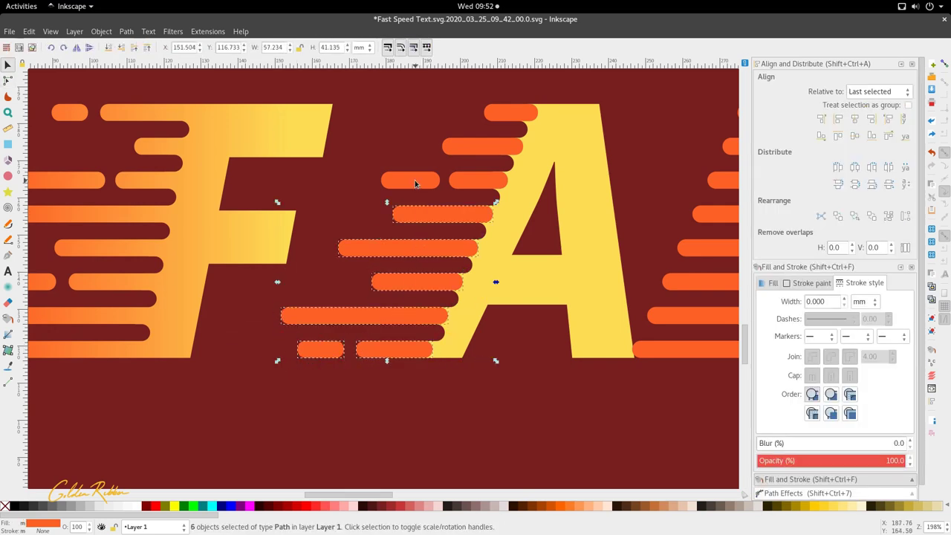
left_click(415, 183, "shift")
left_click(518, 185, "shift")
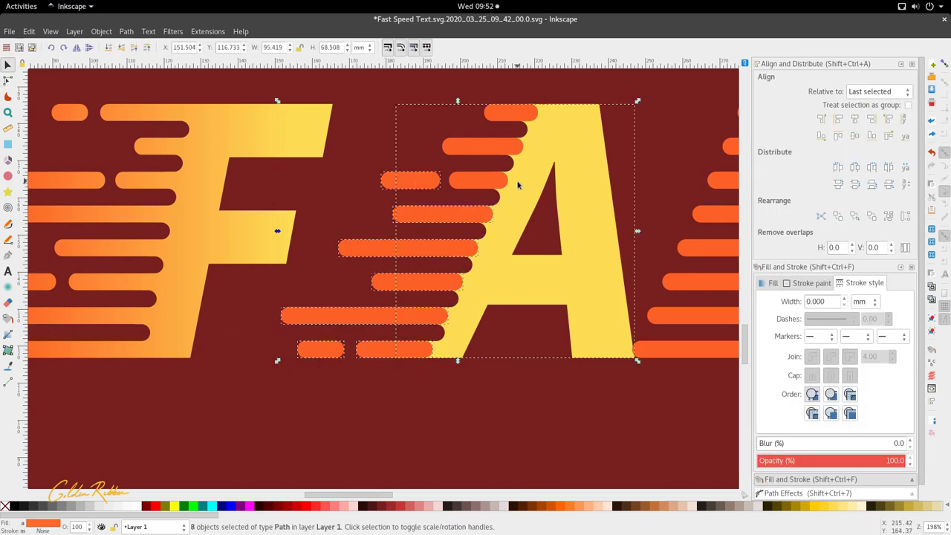
left_click(513, 117, "shift")
left_click(126, 32)
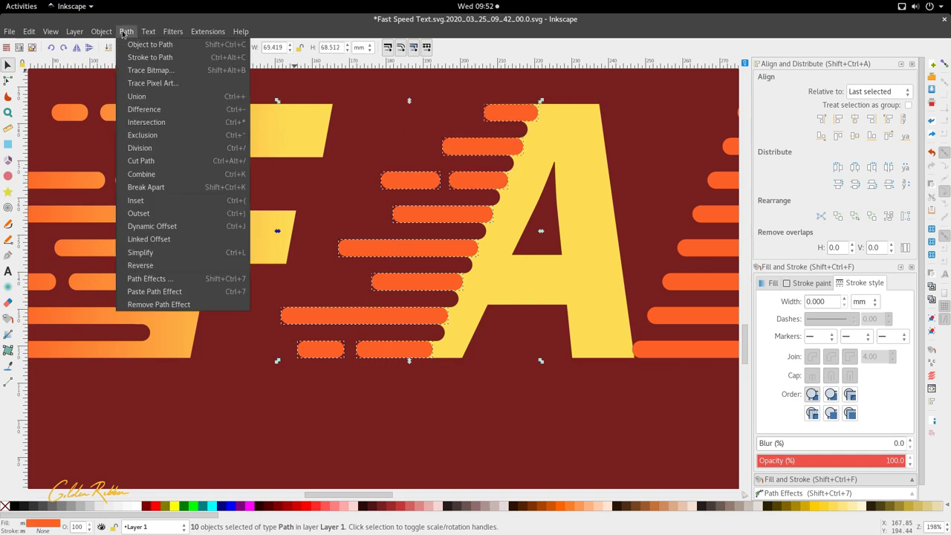
left_click(145, 94)
Step: Unite the merged orange lines with the yellow letter A into a single shape
left_click(550, 166, "shift")
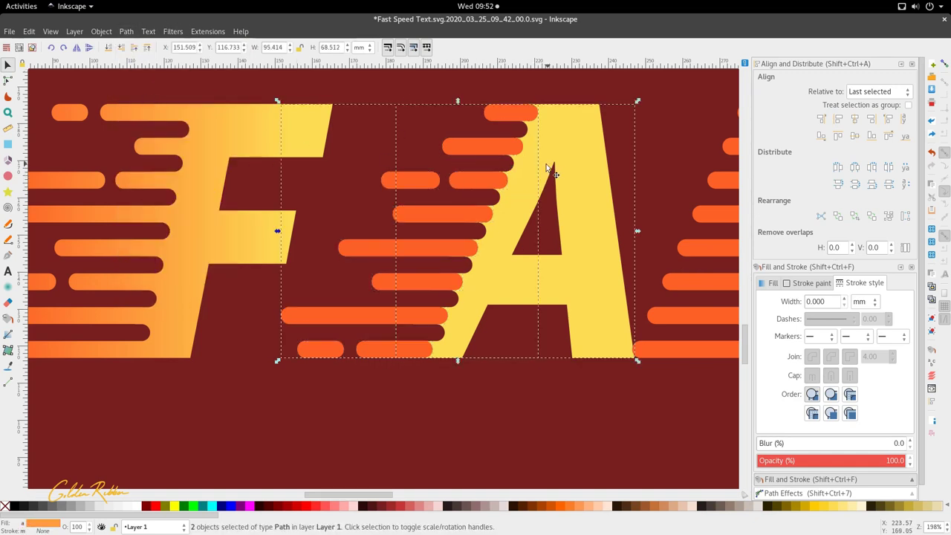
left_click(126, 31)
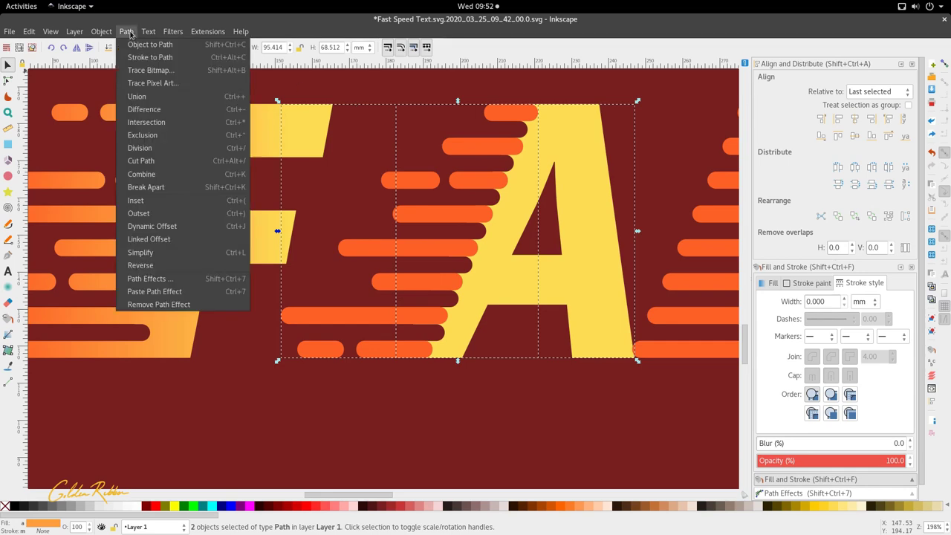
left_click(149, 97)
Step: Apply a horizontal linear gradient to the merged A, from yellow at the letter's left edge to orange sampled from the S's speed lines
scroll(402, 271, "down", 3, "ctrl")
scroll(420, 251, "up", 2)
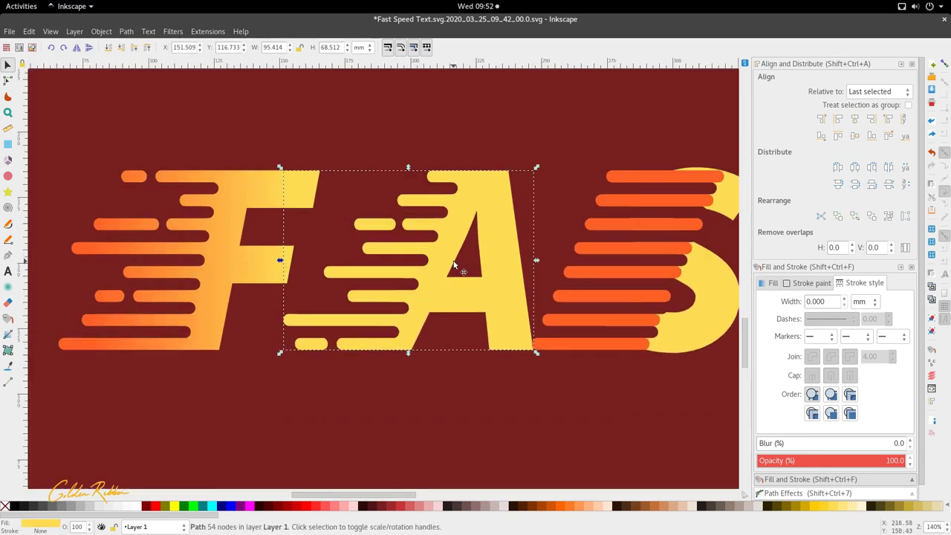
key("g")
left_click_drag(439, 248, 372, 249)
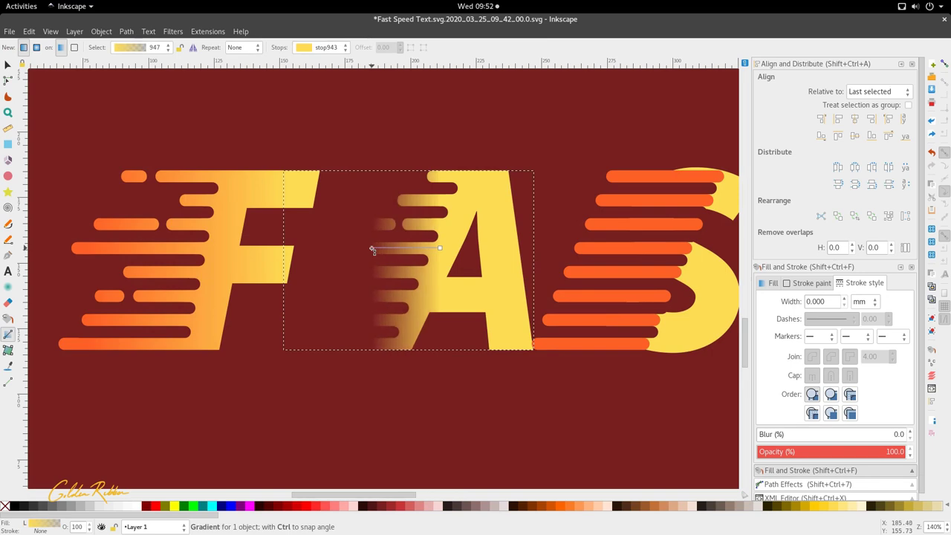
key("d")
left_click(609, 250)
scroll(364, 268, "down", 4, "ctrl")
key("s")
left_click(357, 304)
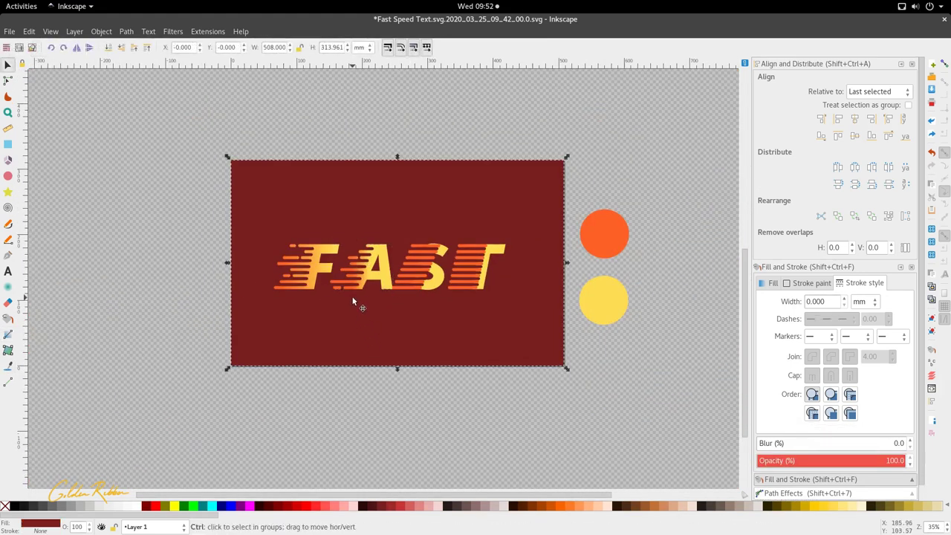
Step: Nudge the dark red line set over the A slightly to the right
scroll(362, 282, "up", 2, "ctrl")
scroll(373, 239, "up", 2, "ctrl")
left_click(364, 240)
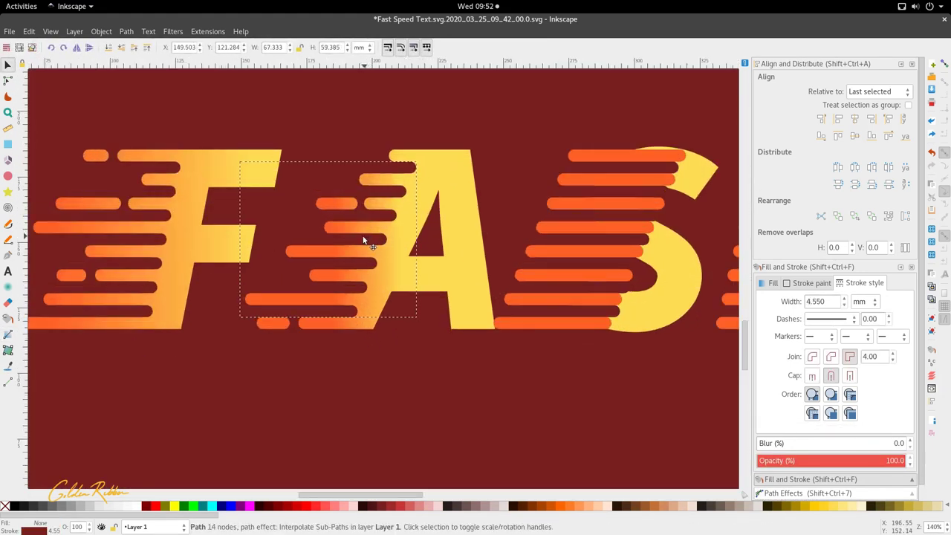
left_click_drag(361, 240, 365, 234)
scroll(366, 260, "down", 3, "ctrl")
left_click(356, 307)
scroll(336, 291, "up", 3, "ctrl")
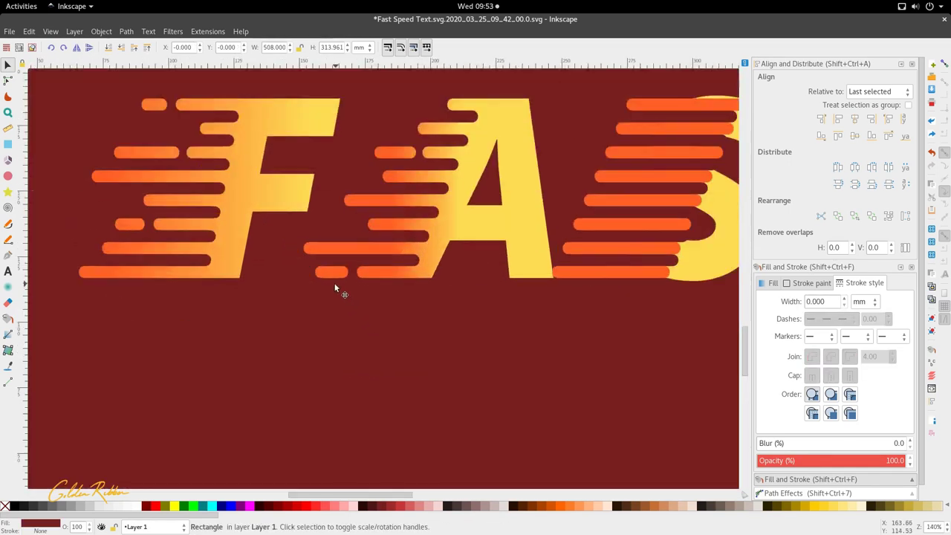
left_click(334, 278)
double_click(486, 116)
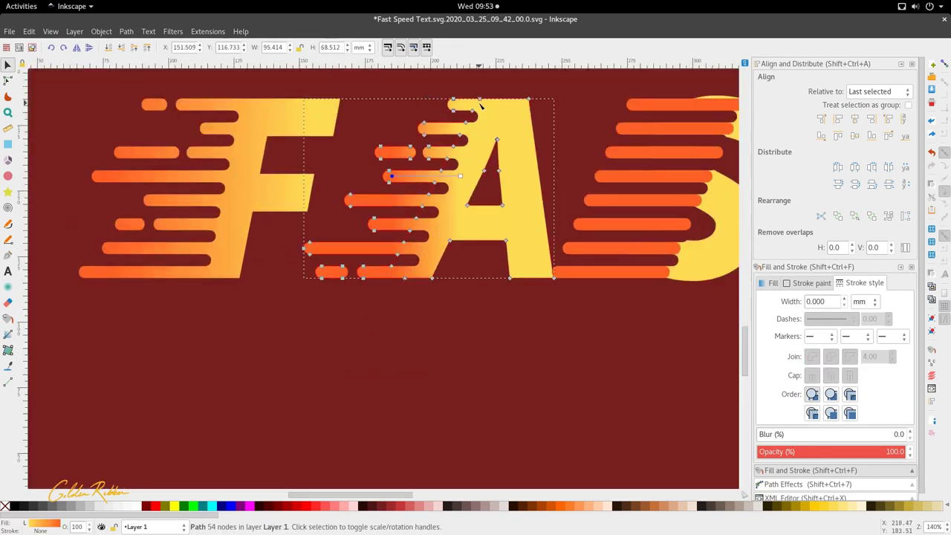
scroll(477, 156, "up", 4)
key("s")
double_click(477, 228)
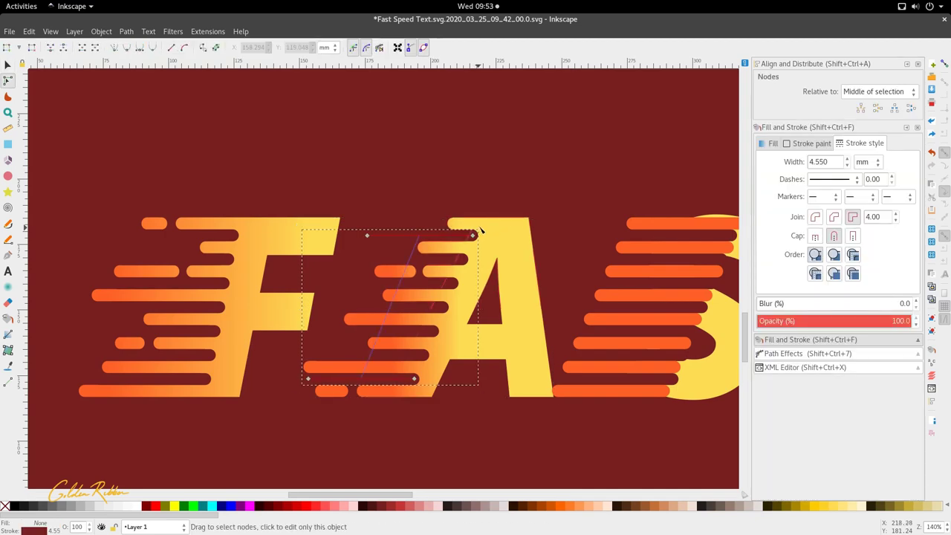
key("s")
scroll(449, 251, "down", 2, "ctrl")
scroll(448, 254, "right", 4)
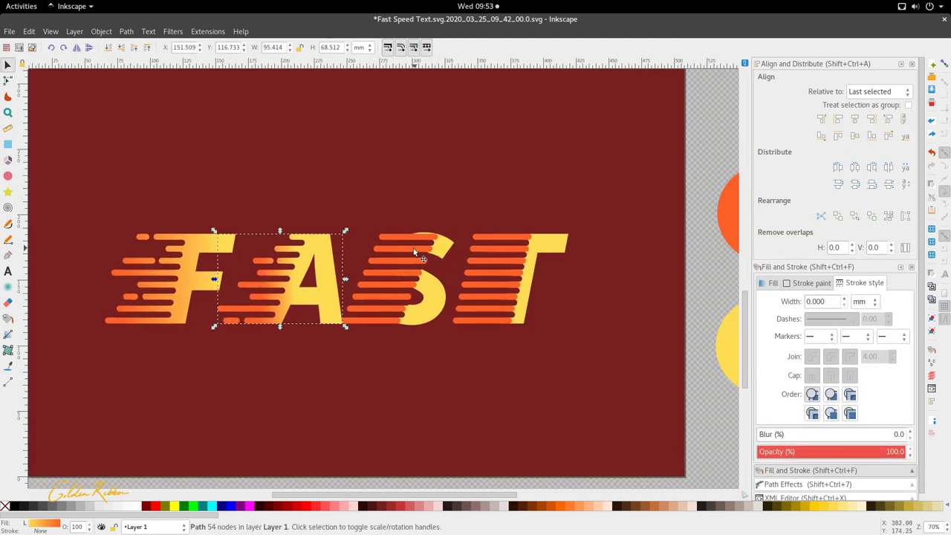
scroll(416, 232, "up", 2, "ctrl")
left_click(421, 226)
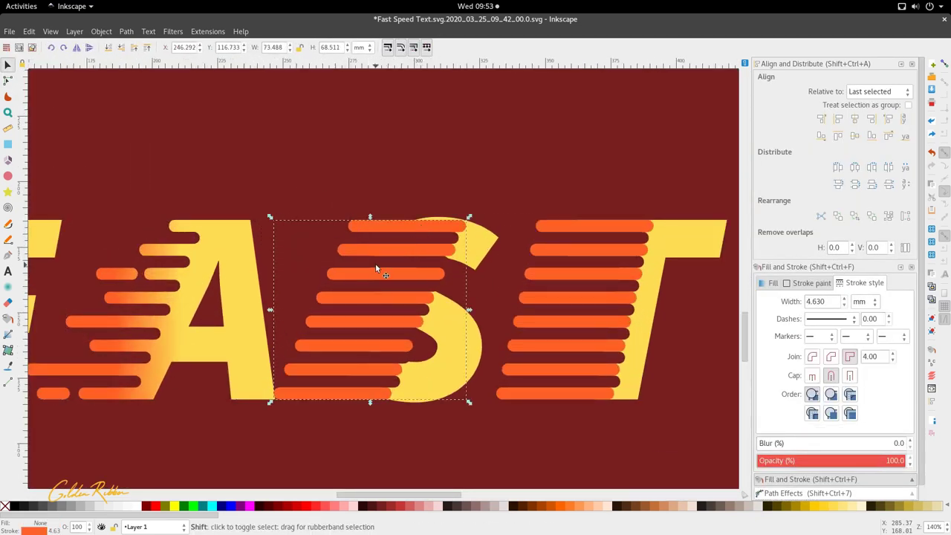
left_click(380, 248, "shift")
scroll(382, 246, "up", 1, "ctrl")
left_click(385, 251)
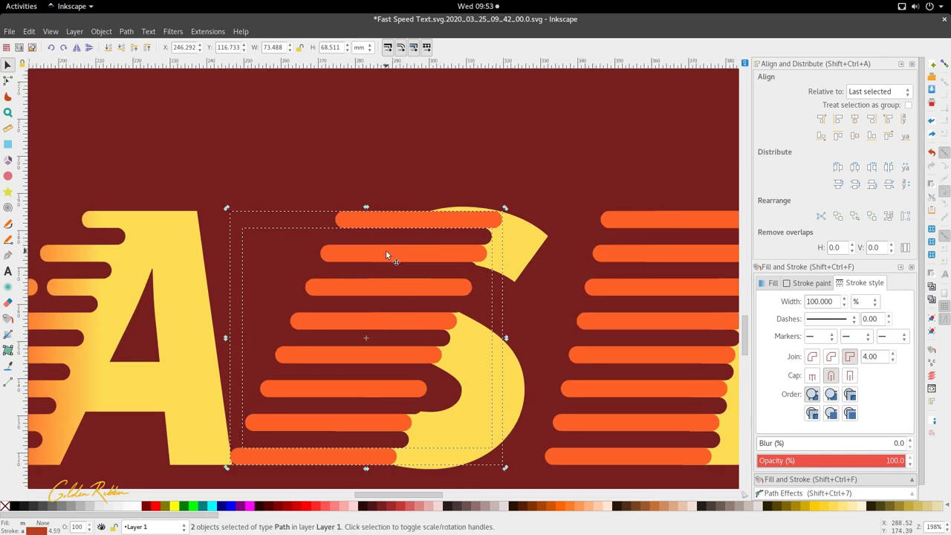
left_click(386, 258)
left_click(362, 254)
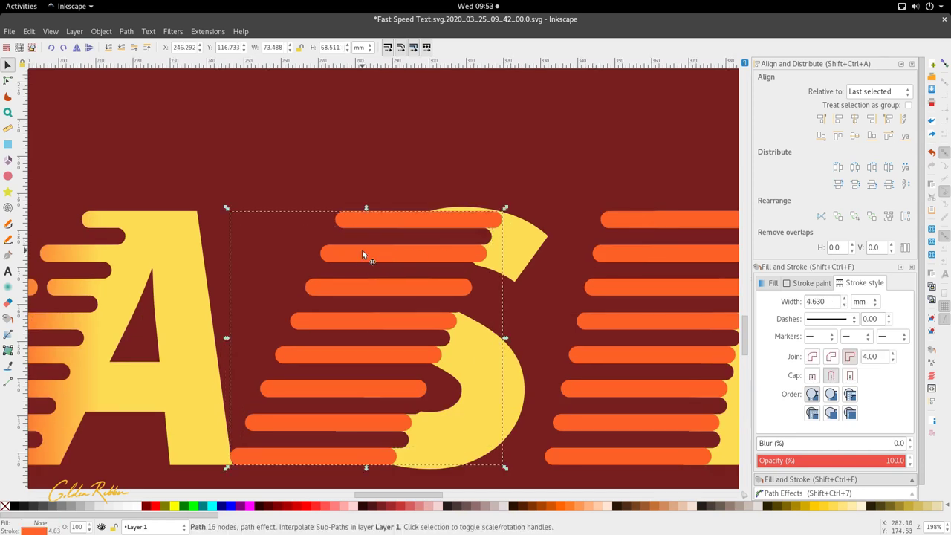
left_click(374, 231, "shift")
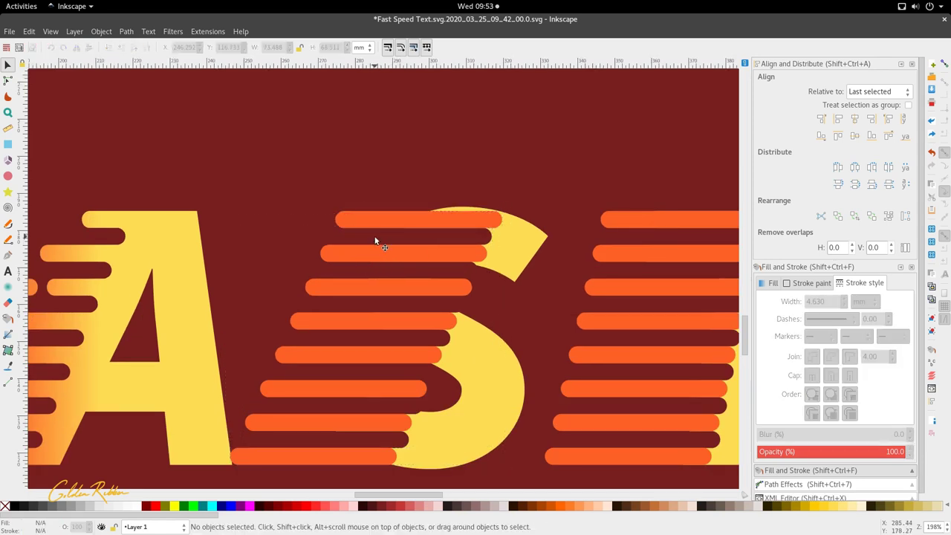
Step: Select the S's orange and dark red line sets together and skew them horizontally to a lesser slant, about 61.8 mm wide overall
left_click(376, 238)
left_click(388, 216, "shift")
left_click(445, 218)
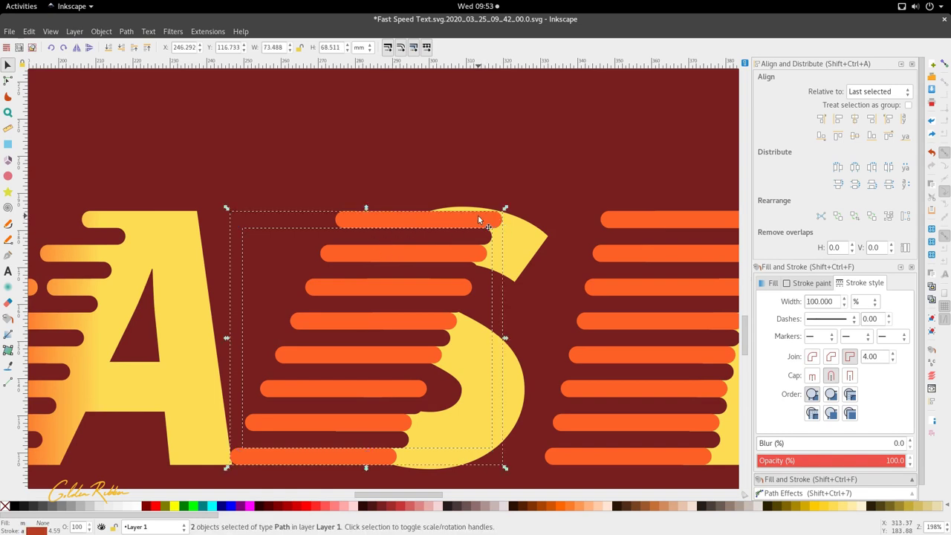
left_click_drag(361, 208, 359, 228)
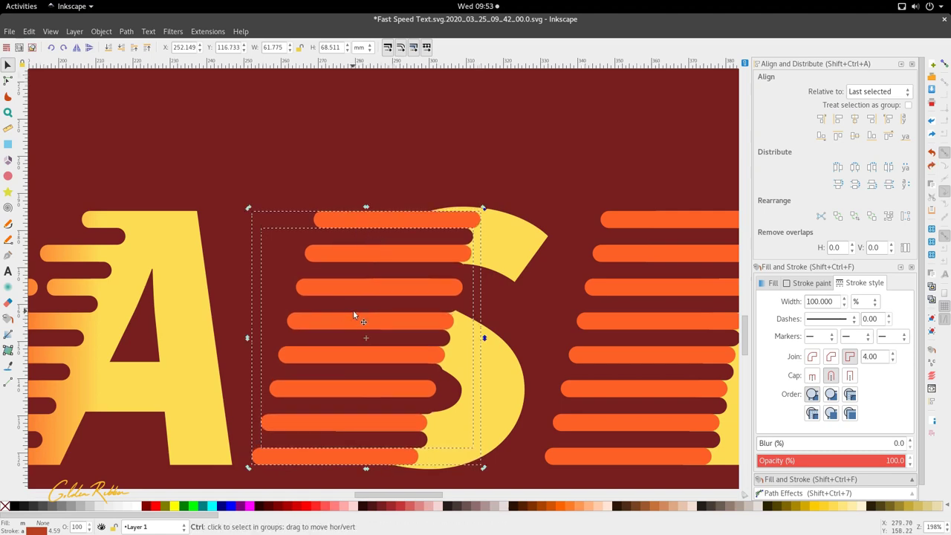
Step: Scale the S's orange and dark red line sets together to about 66.1 mm wide and 70.6 mm high
scroll(350, 308, "down", 3, "ctrl")
left_click(348, 391)
scroll(350, 333, "up", 3, "ctrl")
left_click(383, 288)
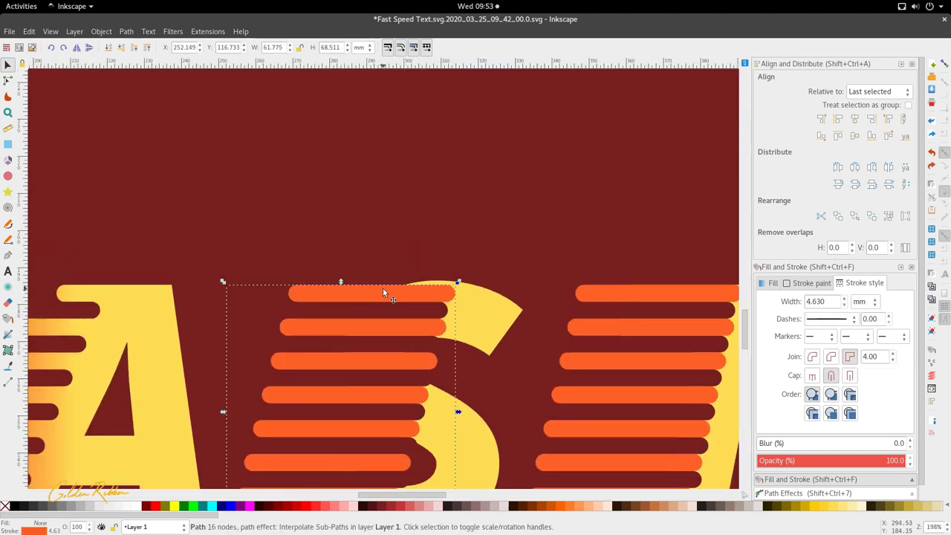
left_click(392, 196, "shift")
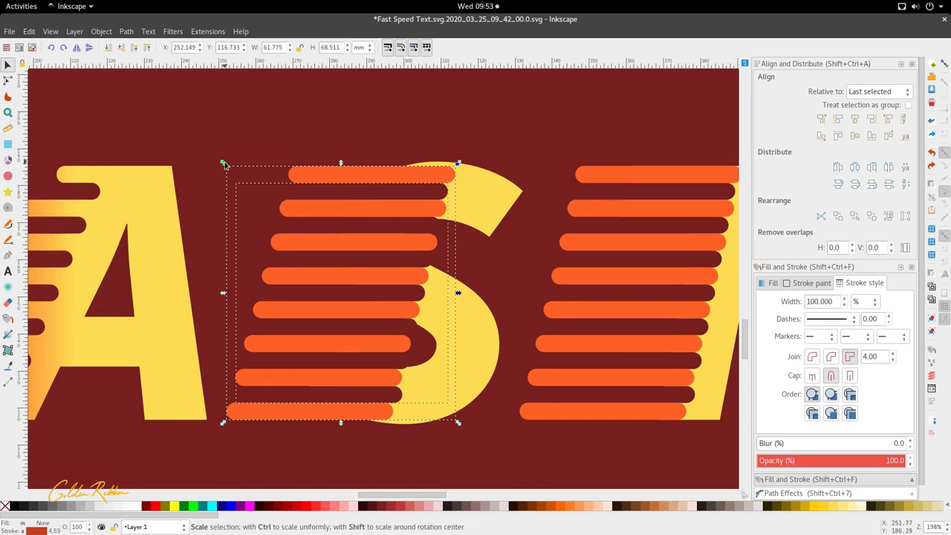
left_click_drag(223, 162, 215, 159)
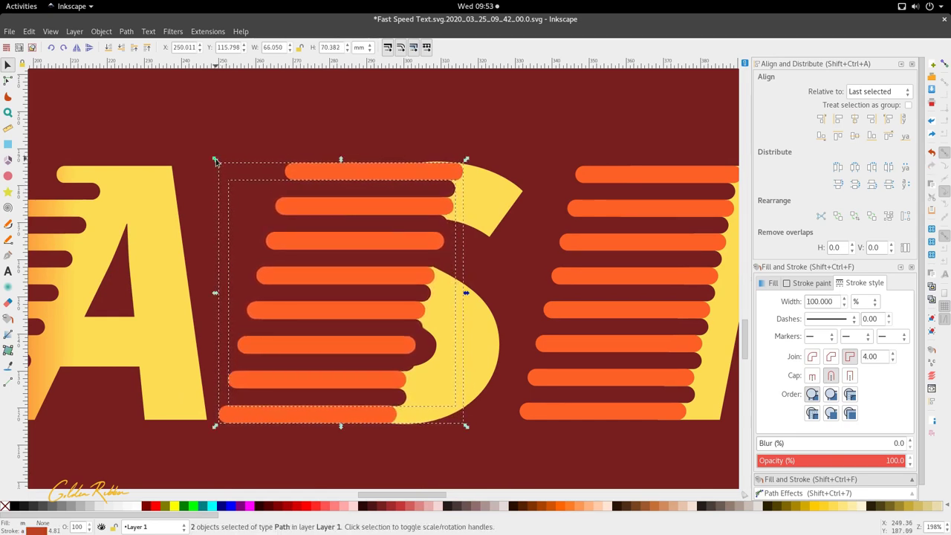
left_click_drag(340, 162, 340, 160)
scroll(376, 186, "down", 3)
scroll(376, 215, "up", 3)
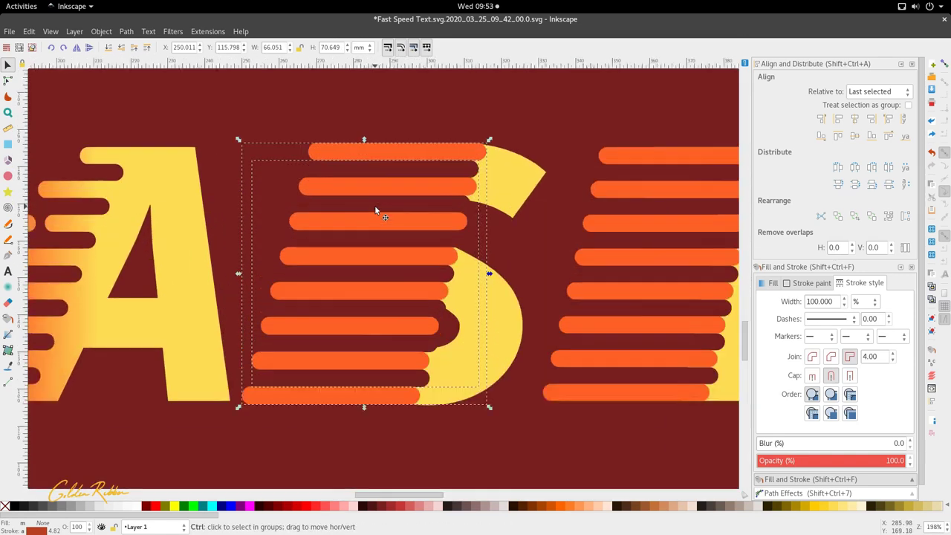
left_click(522, 266)
scroll(509, 261, "down", 3)
scroll(487, 264, "up", 2)
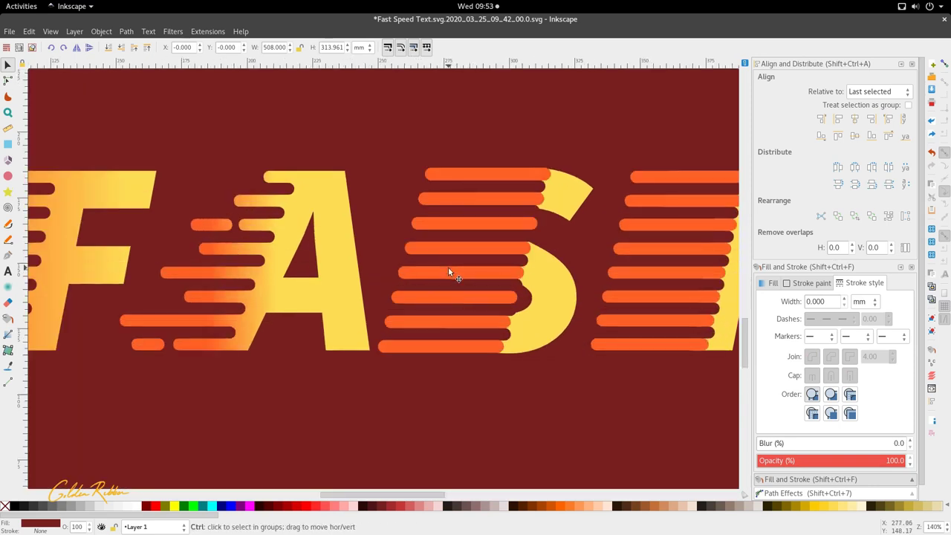
Step: Convert the S's orange line set to a path, turn its strokes into outlines and break them into separate lines
left_click(450, 268)
double_click(495, 253)
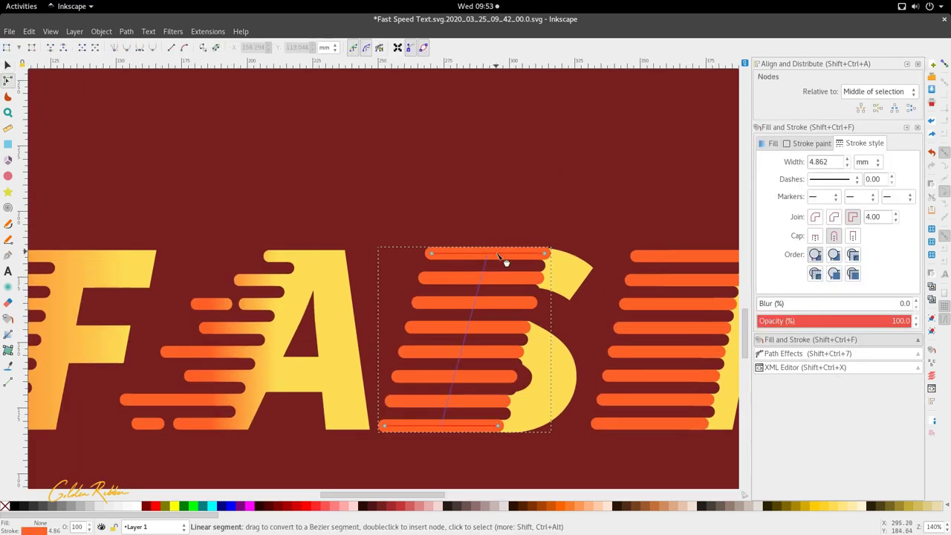
scroll(503, 256, "up", 2)
left_click(126, 31)
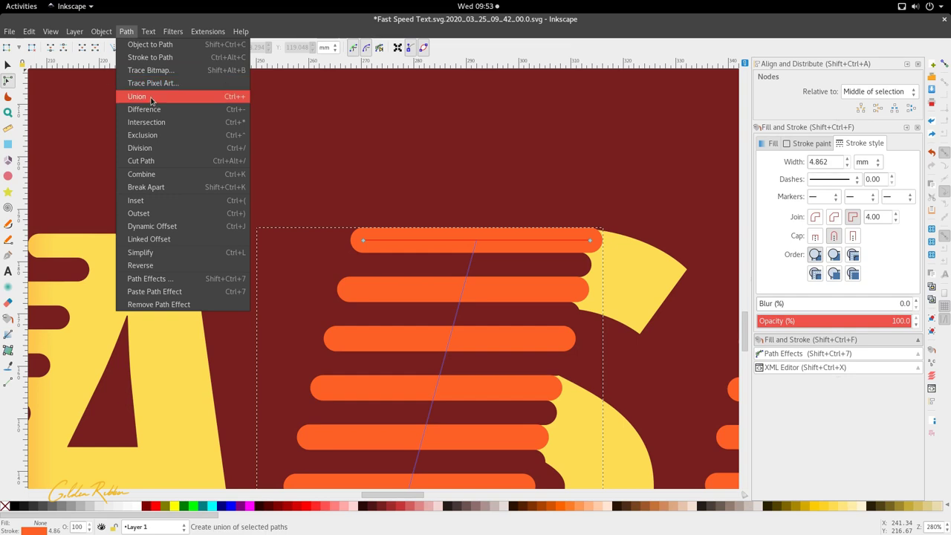
left_click(165, 46)
left_click(126, 32)
left_click(150, 57)
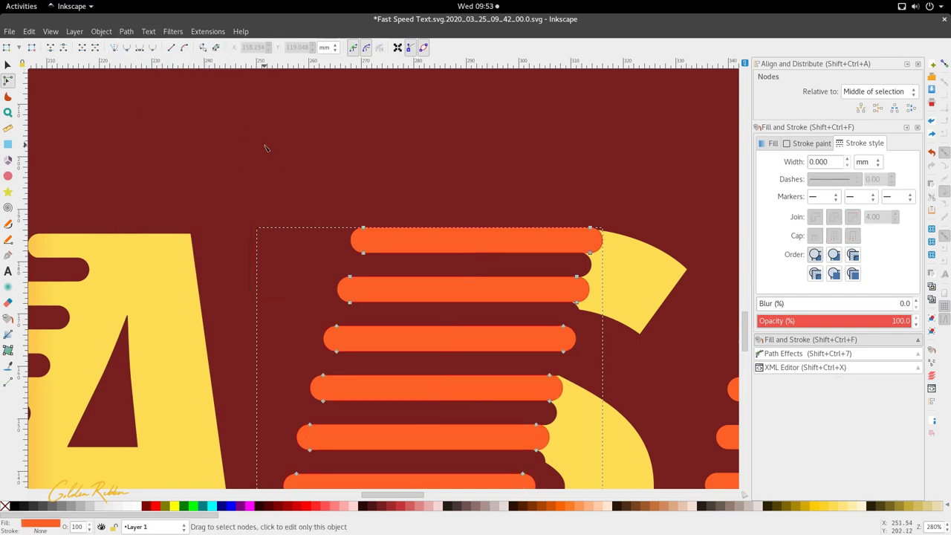
left_click(131, 32)
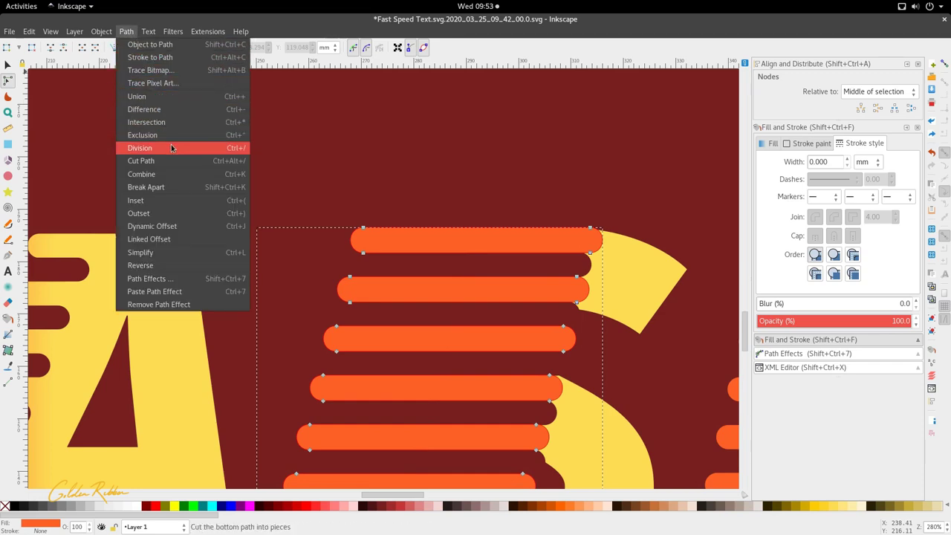
left_click(171, 187)
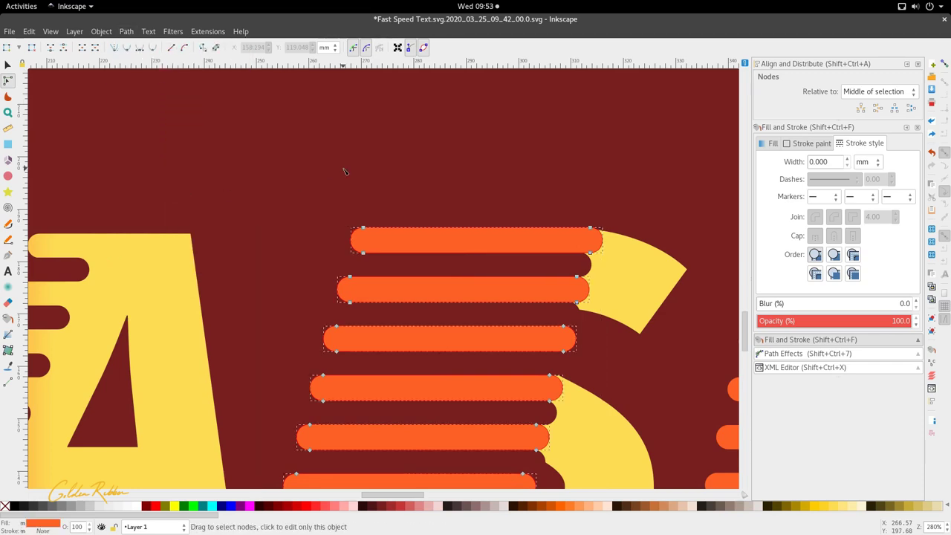
Step: Shorten the right end of the S's top orange line so it stays within the letter's upper curve
key("s")
scroll(407, 159, "down", 4)
scroll(440, 183, "up", 3)
left_click(453, 190)
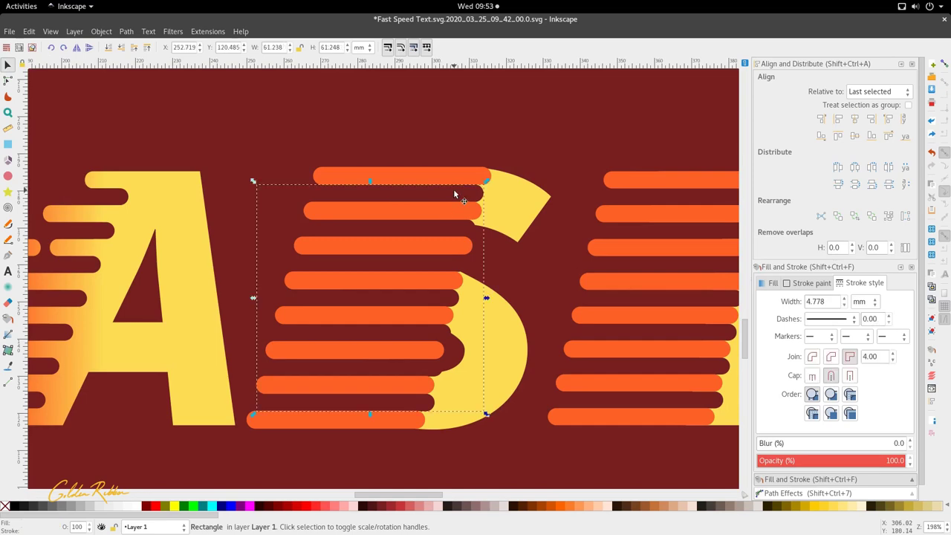
left_click(455, 171)
double_click(469, 193)
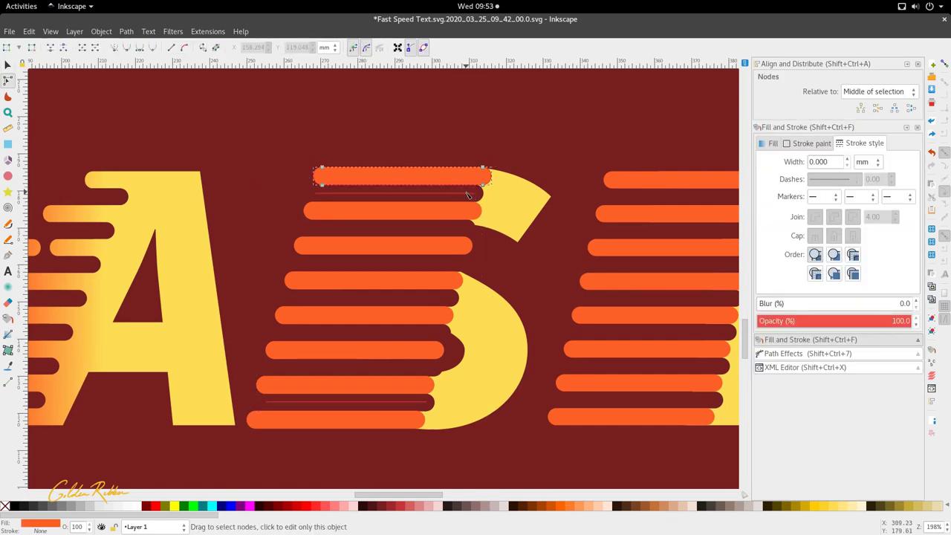
key("s")
double_click(470, 169)
scroll(492, 162, "up", 3)
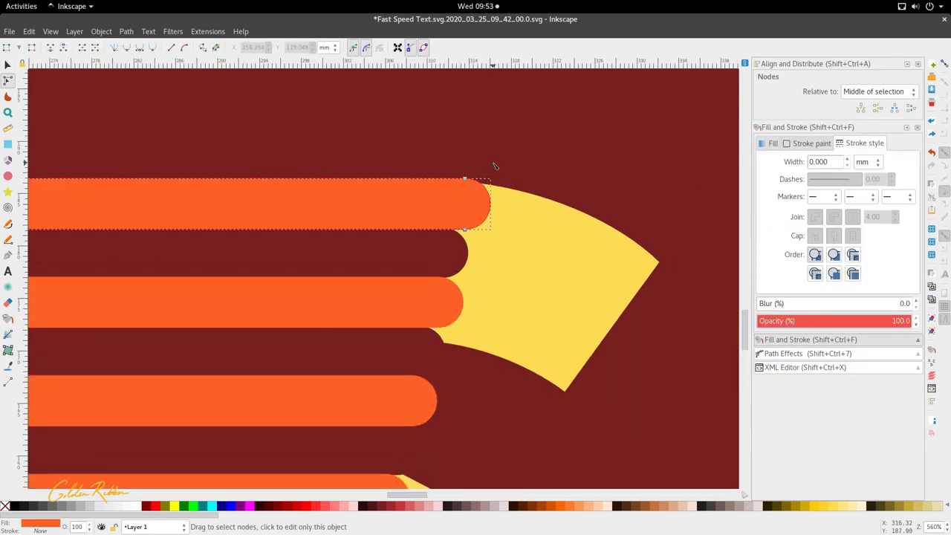
scroll(487, 173, "down", 3)
key("s")
key("s")
scroll(474, 174, "up", 1)
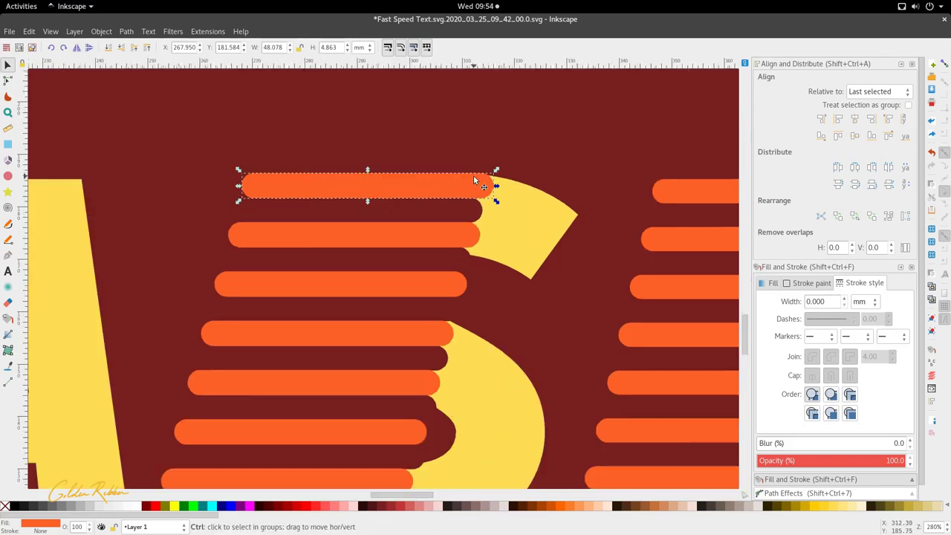
double_click(473, 177)
left_click_drag(498, 155, 454, 200)
key("s")
left_click(434, 151)
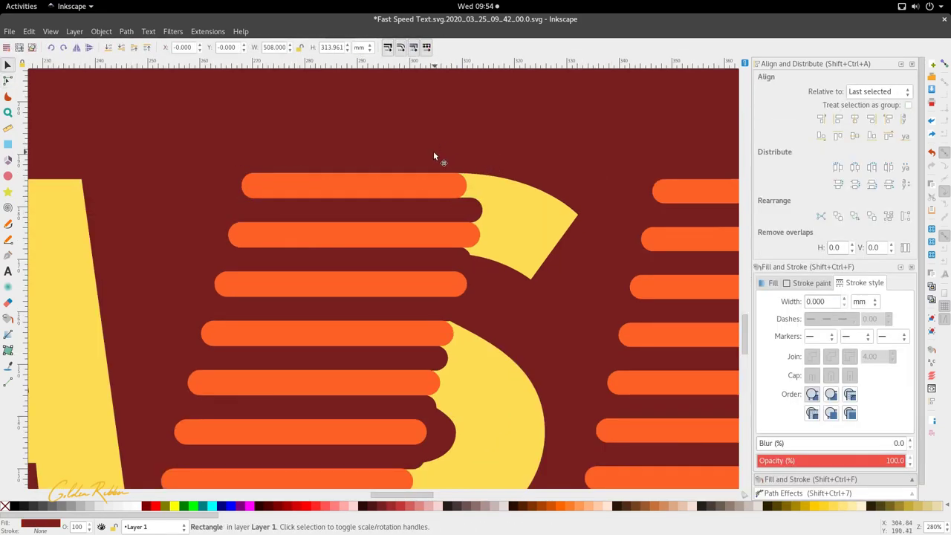
Step: Move the dark red line set over the S to the left, deeper behind the orange line ends
scroll(434, 153, "down", 2)
scroll(377, 321, "up", 2)
double_click(401, 360)
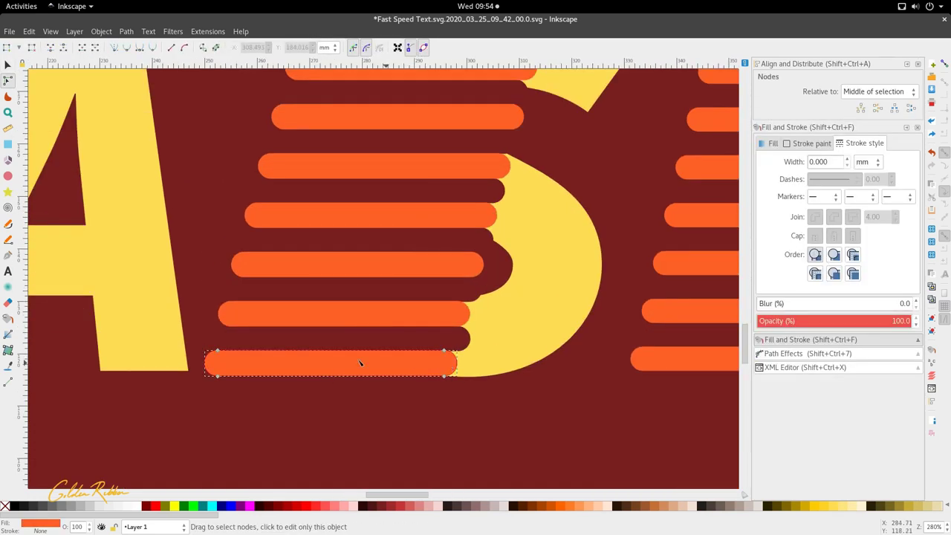
scroll(211, 343, "down", 3)
scroll(310, 255, "up", 2)
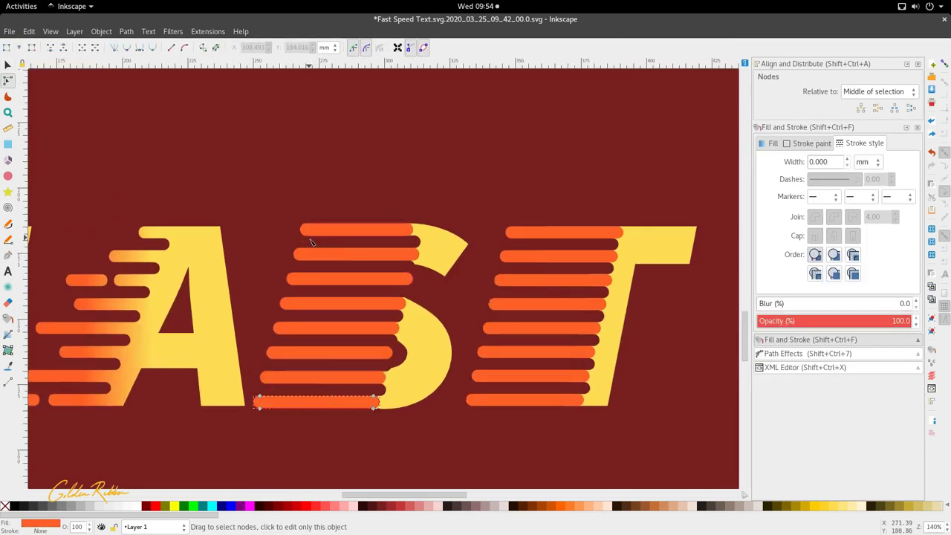
left_click(352, 239)
key("s")
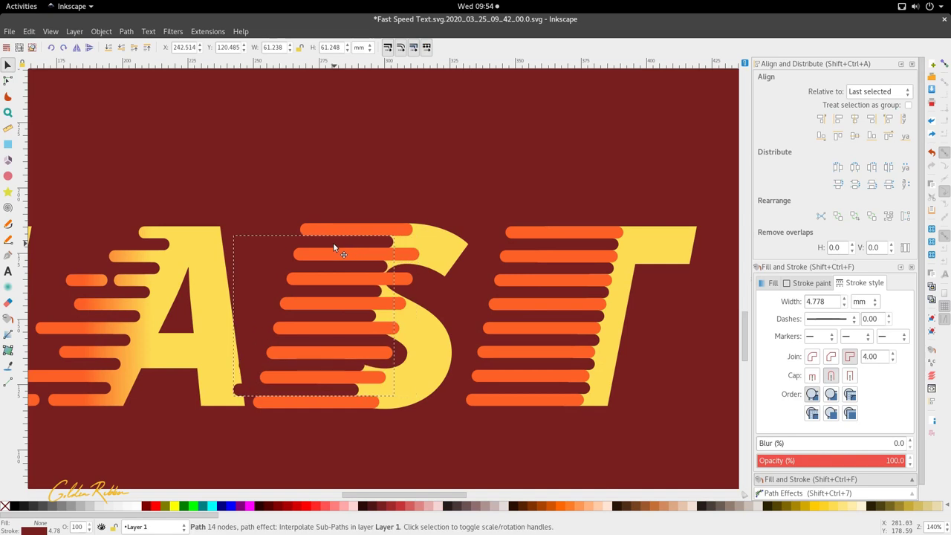
key("n")
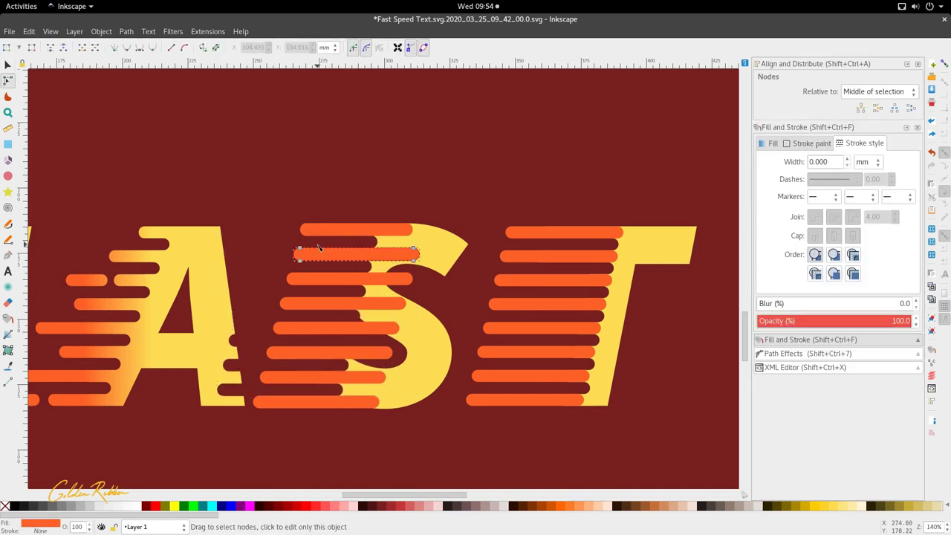
Step: Pull the left ends of the S's dark red lines inward so they clear the letter A
left_click(259, 242)
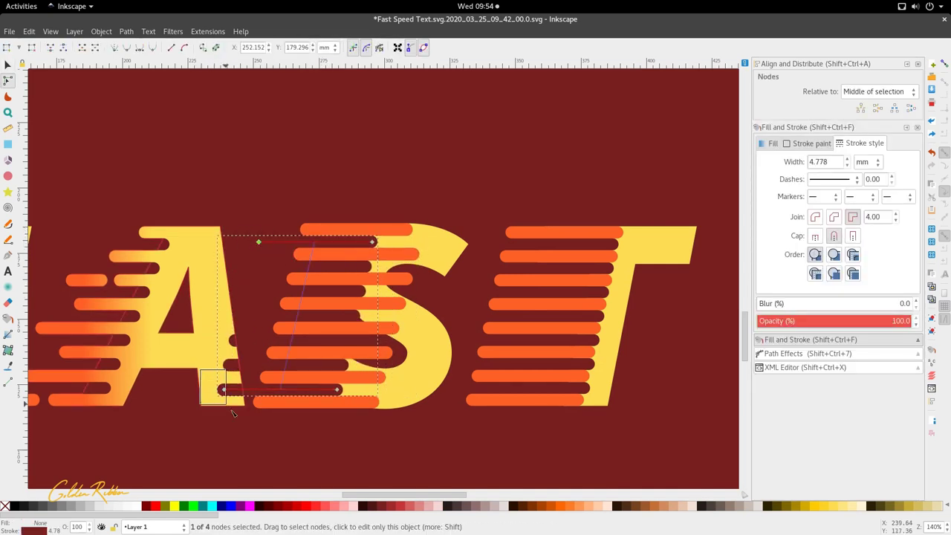
left_click_drag(225, 391, 260, 373)
key("s")
left_click(405, 253)
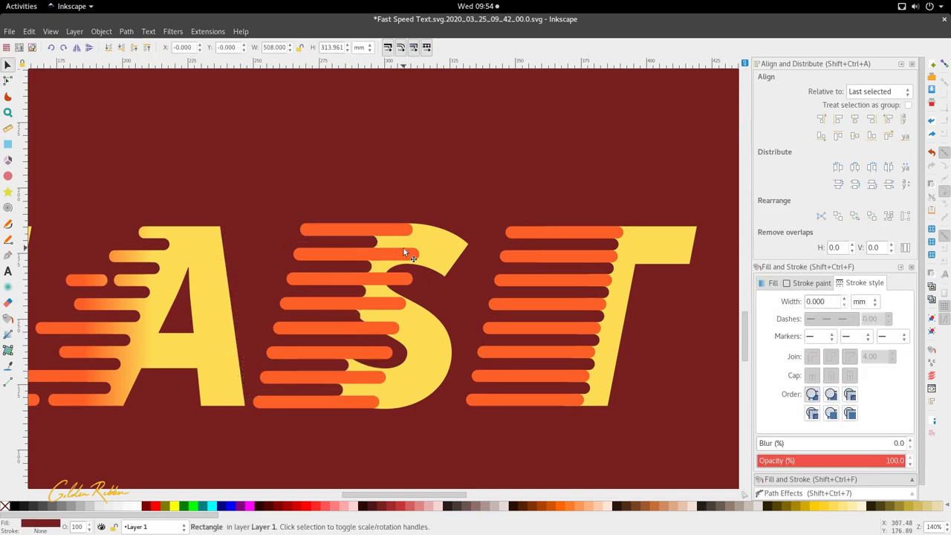
Step: Shorten the S's second orange line from its left end
key("n")
left_click_drag(433, 240, 410, 271)
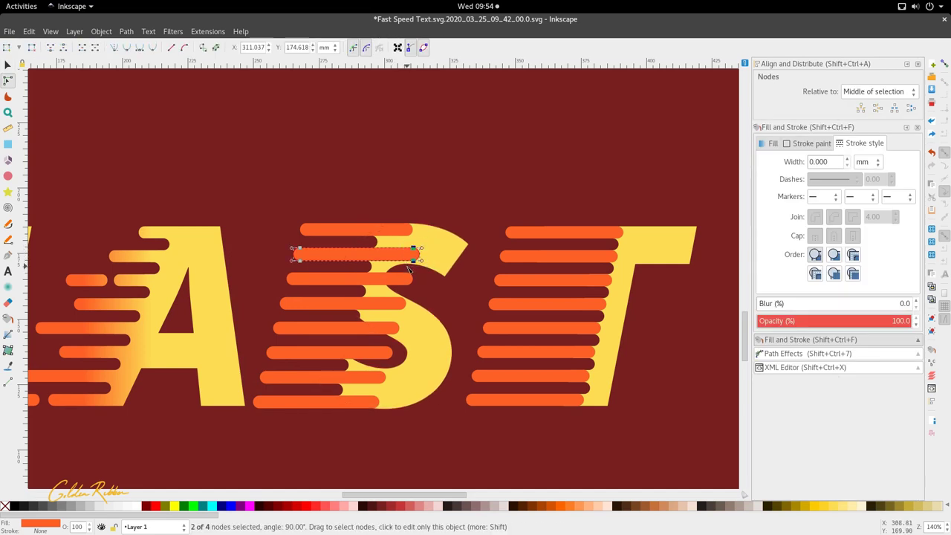
left_click_drag(272, 242, 315, 261)
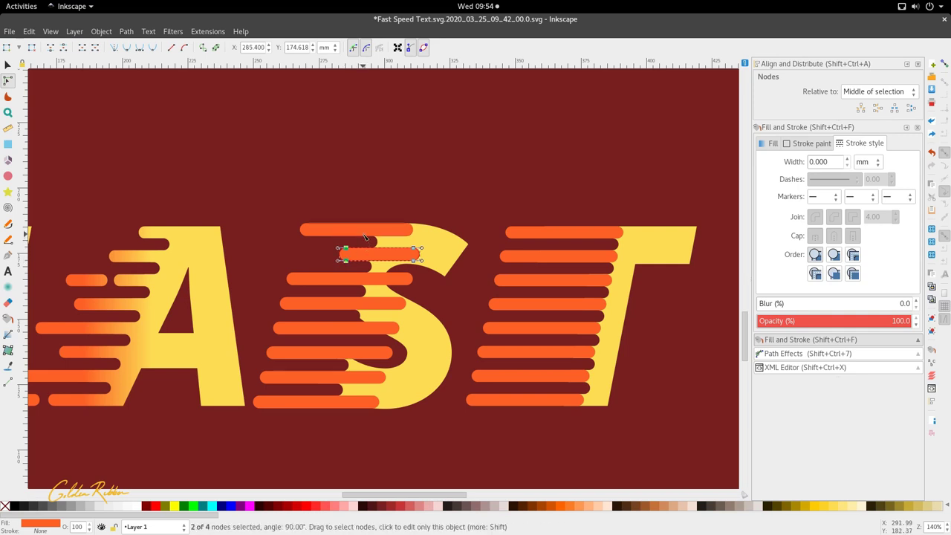
Step: Shorten the S's top orange line from the left and duplicate it as a short separate dash in front of it
left_click(324, 230)
left_click_drag(276, 203, 326, 236)
key("s")
key("ctrl+d")
key("n")
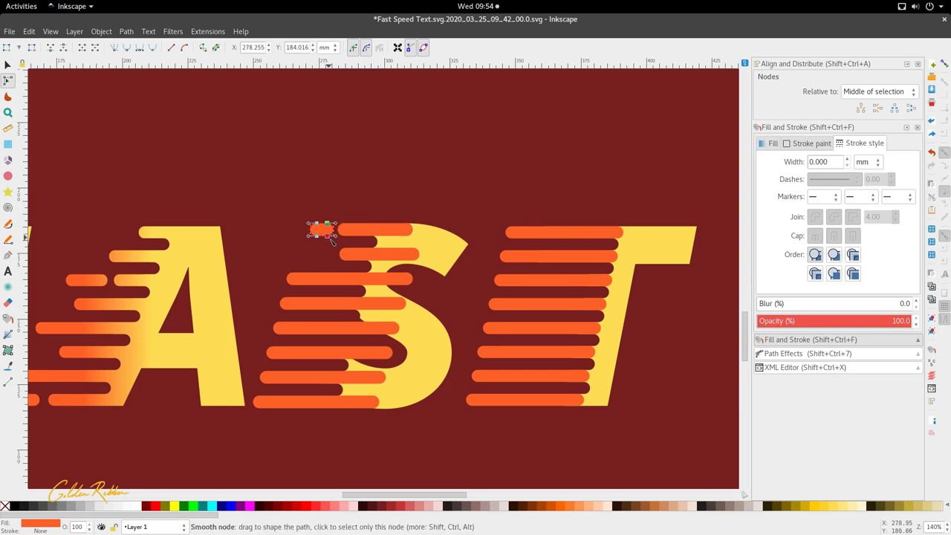
key("s")
key("n")
Step: Shorten the S's third orange line from the left and place a shortened duplicate before it with a gap
left_click(357, 281)
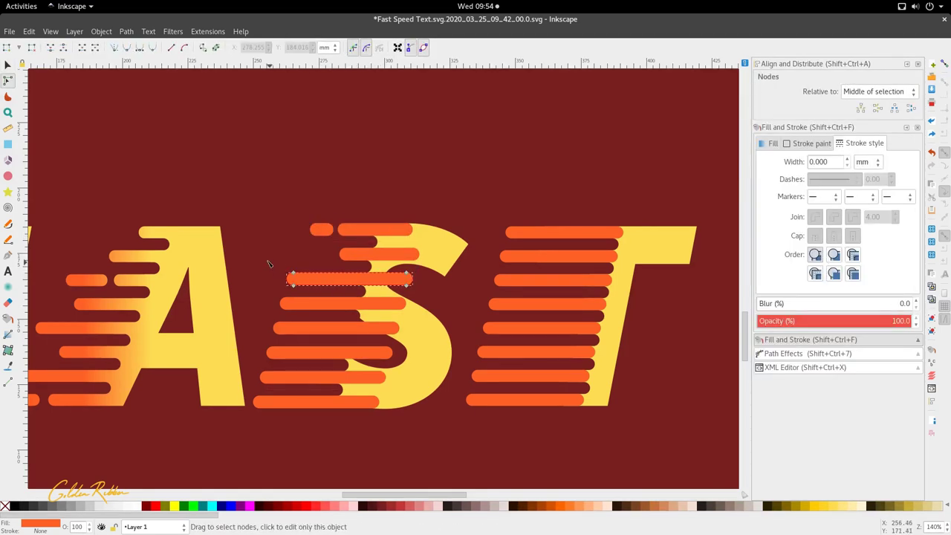
left_click_drag(269, 264, 291, 282)
key("s")
left_click(278, 281)
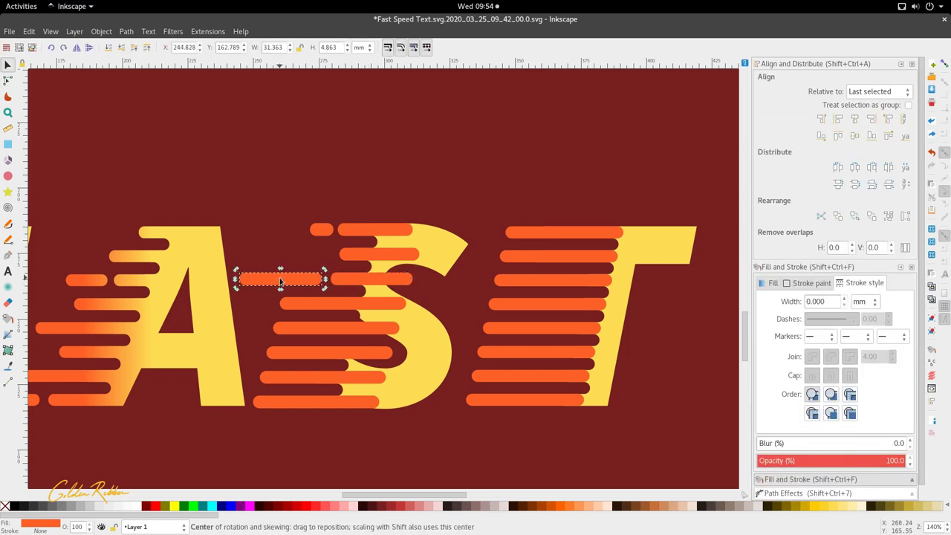
key("n")
left_click_drag(237, 266, 288, 281)
key("s")
Step: Pull back the right ends of the S's fourth and third orange lines so they stay within the letter
left_click(342, 307)
key("n")
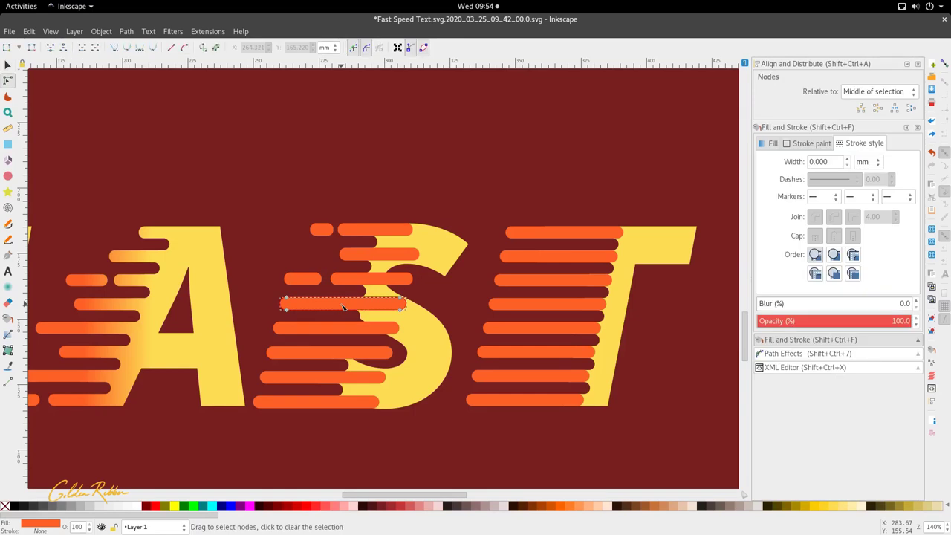
left_click_drag(386, 311, 372, 309)
left_click(401, 279)
left_click_drag(416, 264, 377, 285)
key("s")
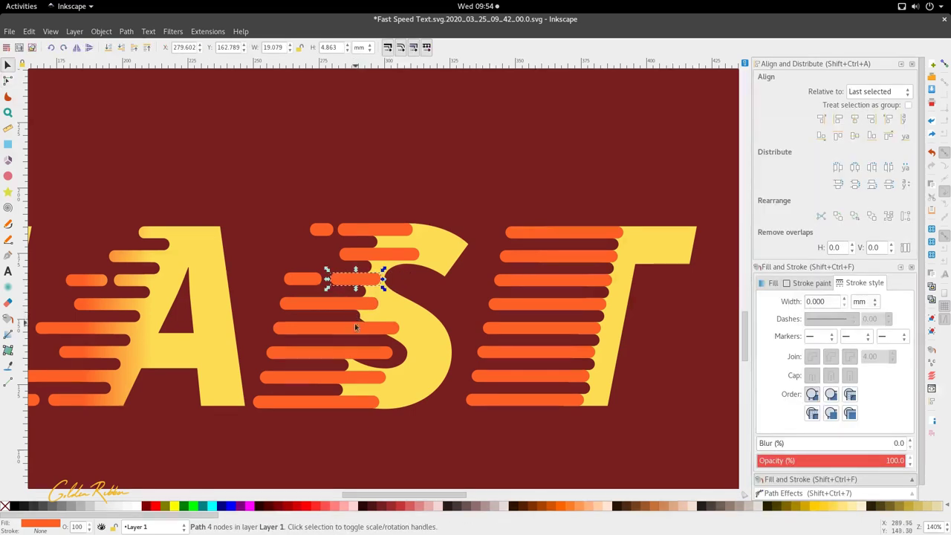
Step: Shorten the S's fifth and sixth orange lines from their left ends
left_click(357, 329)
key("n")
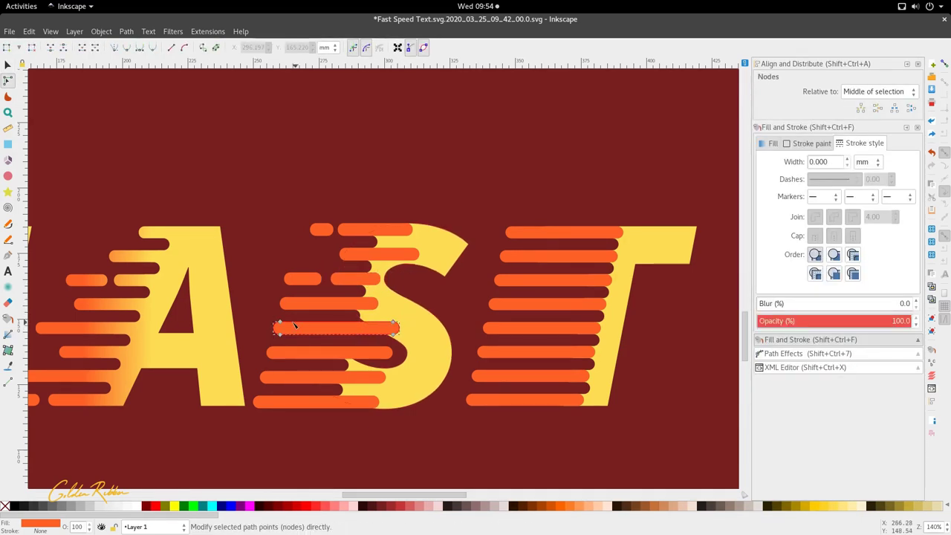
left_click(273, 354)
left_click_drag(301, 370, 330, 359)
left_click(290, 329)
left_click_drag(249, 313, 338, 341)
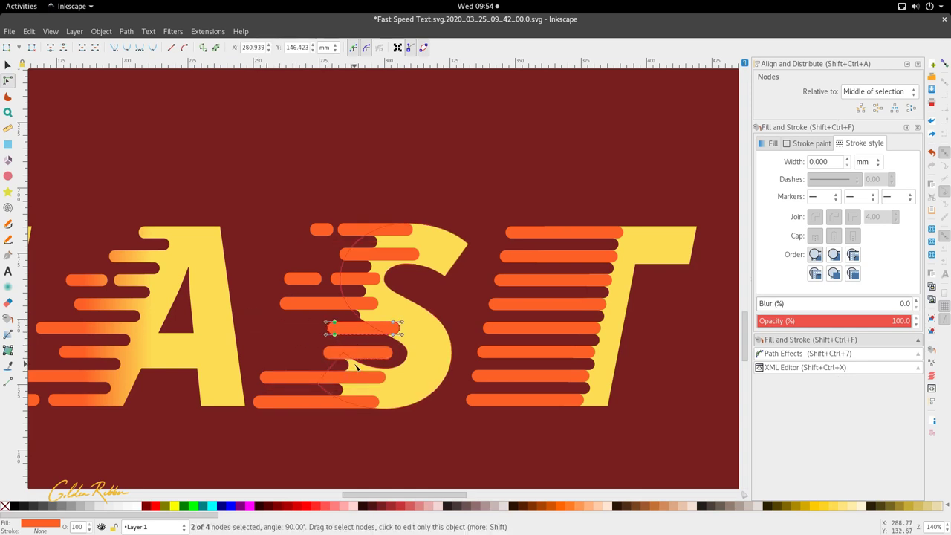
Step: Nudge the dark red line set over the S to the right, to an X position of about 249.7 mm
key("s")
double_click(352, 318)
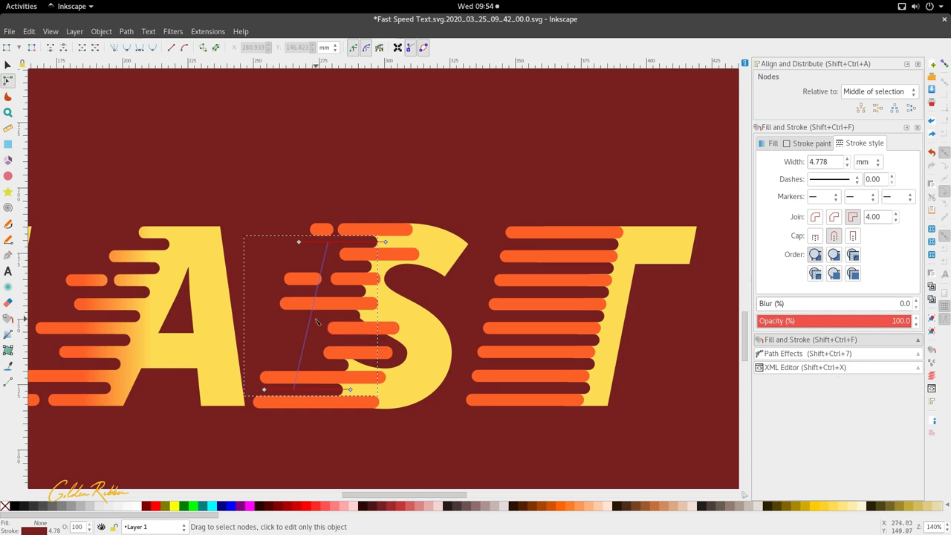
key("s")
left_click(319, 321)
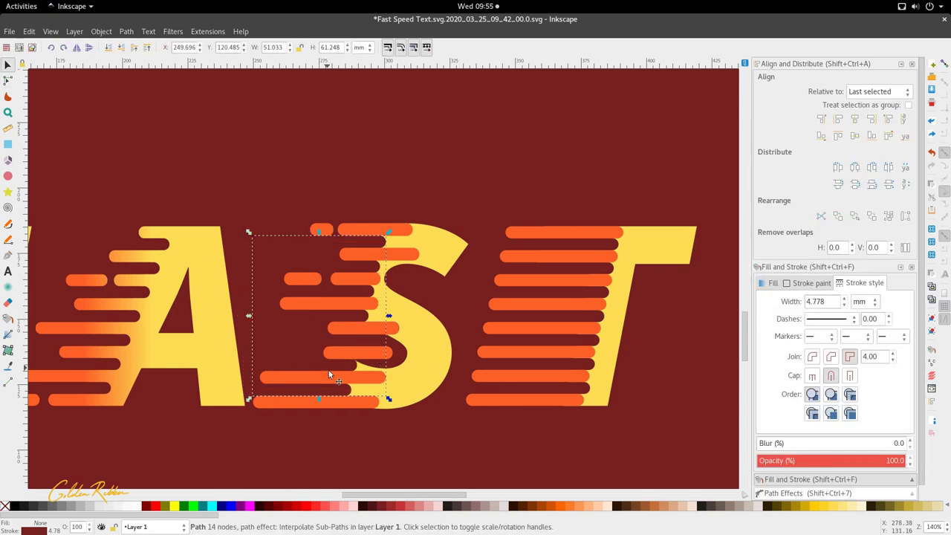
Step: Shorten the S's two lowest orange lines from the left and duplicate the bottom one as a short separate dash before it
key("n")
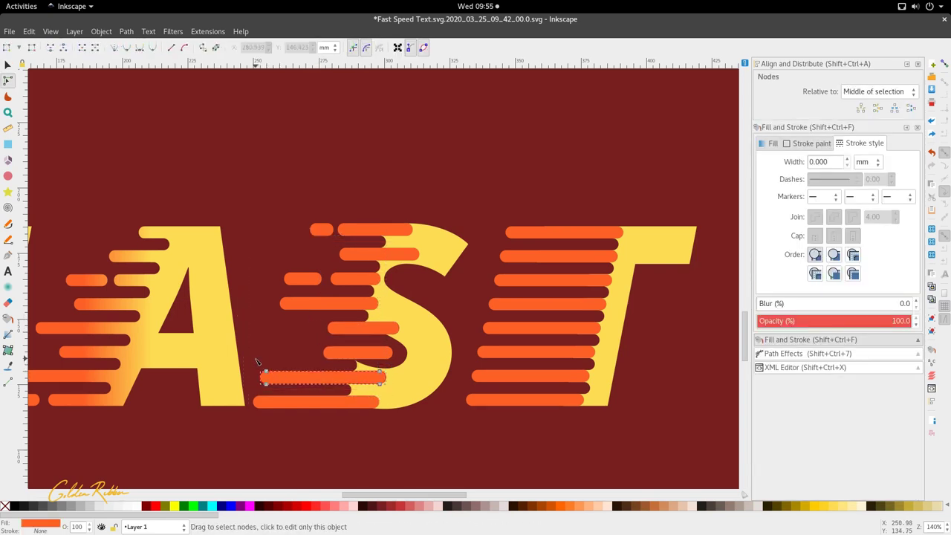
left_click_drag(283, 394, 306, 384)
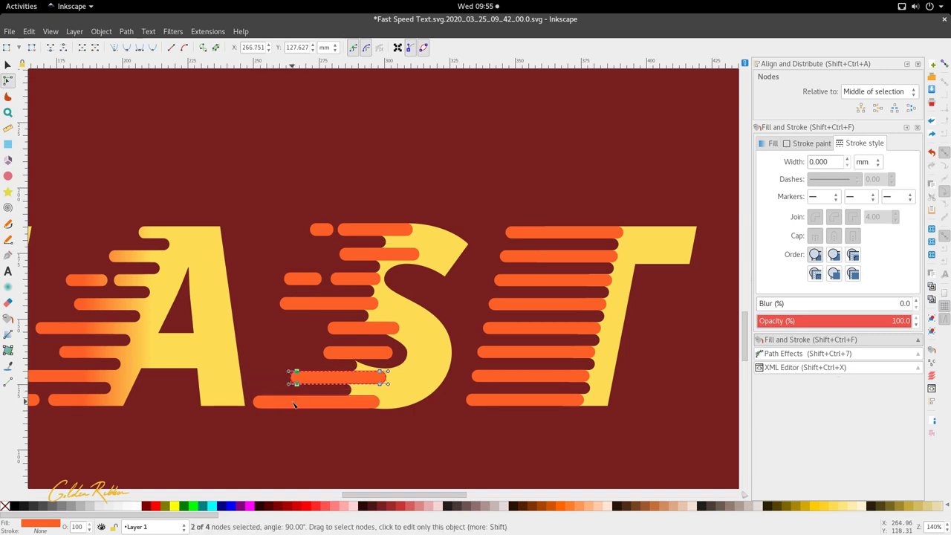
left_click(292, 403)
left_click_drag(248, 388, 291, 410)
key("s")
key("ctrl+d")
key("n")
left_click_drag(231, 384, 281, 411)
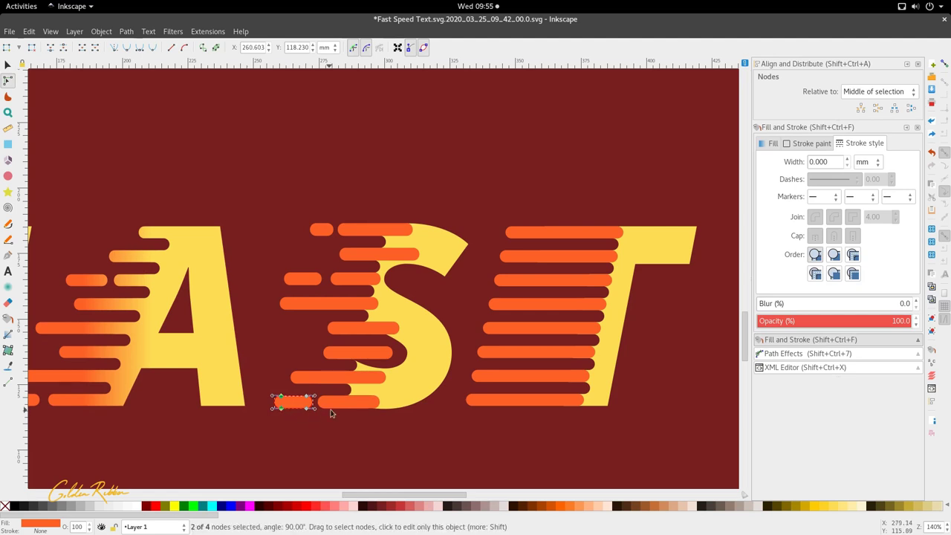
Step: Save the file and recolour all of the S's orange speed lines with the yellow sampled from the letter
key("s")
left_click(355, 397, "shift")
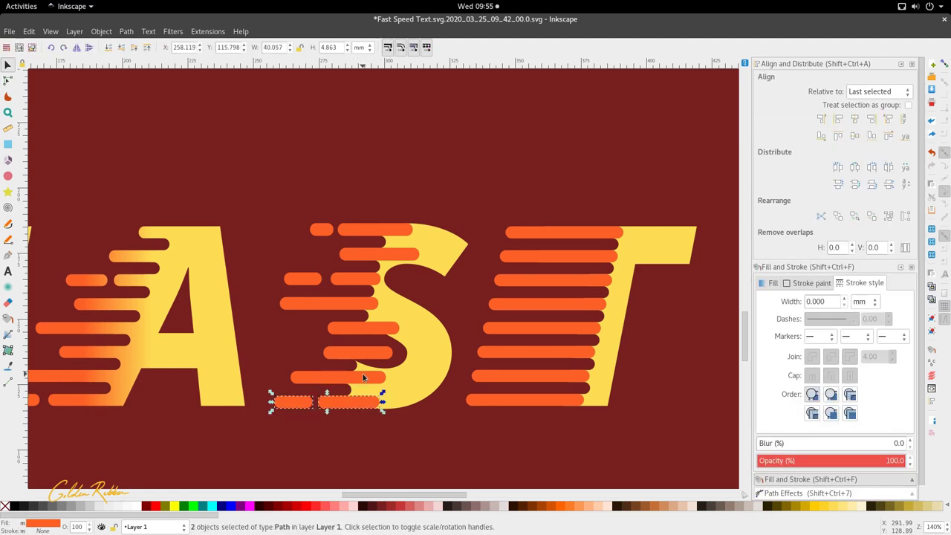
left_click(364, 377, "shift")
left_click(367, 351, "shift")
left_click(365, 330, "shift")
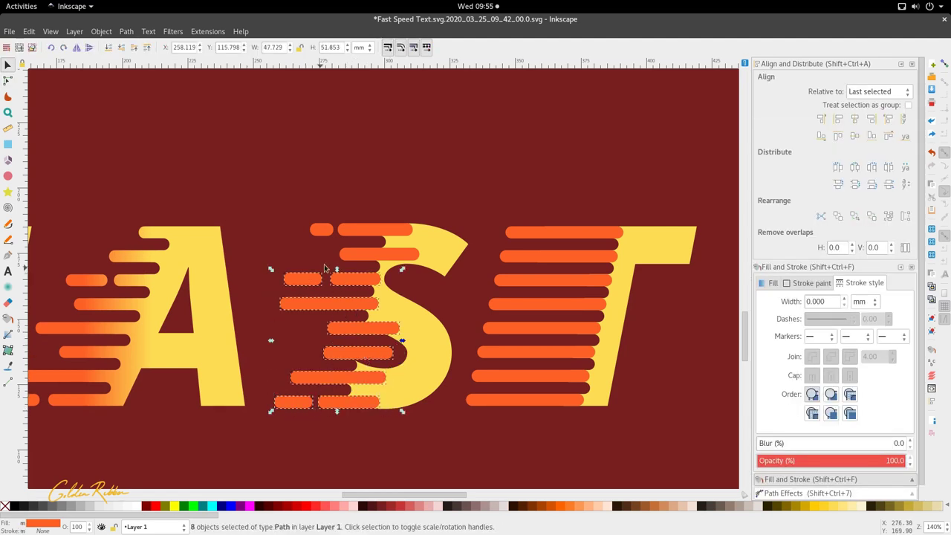
left_click(347, 251, "shift")
left_click(347, 233, "shift")
left_click(323, 231, "shift")
key("d")
left_click(406, 325, "shift")
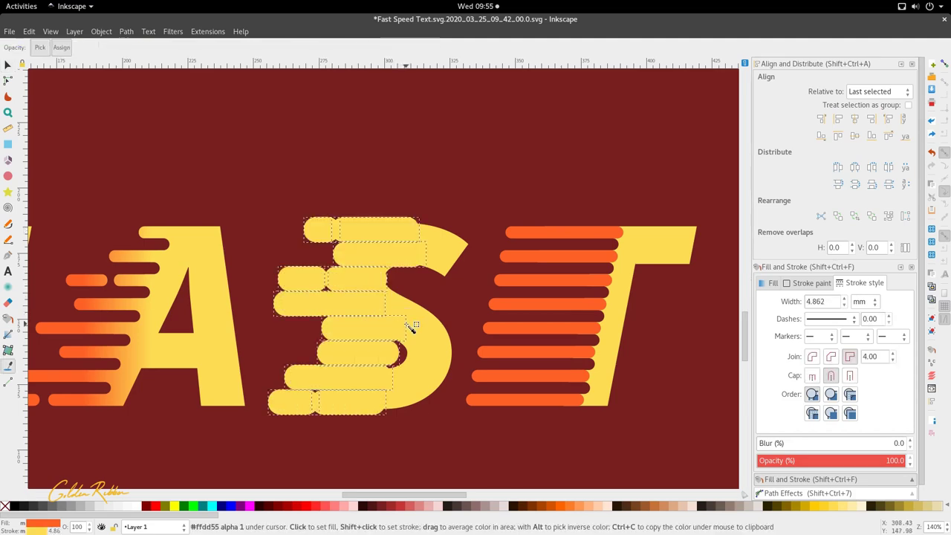
key("ctrl+z")
key("ctrl+s")
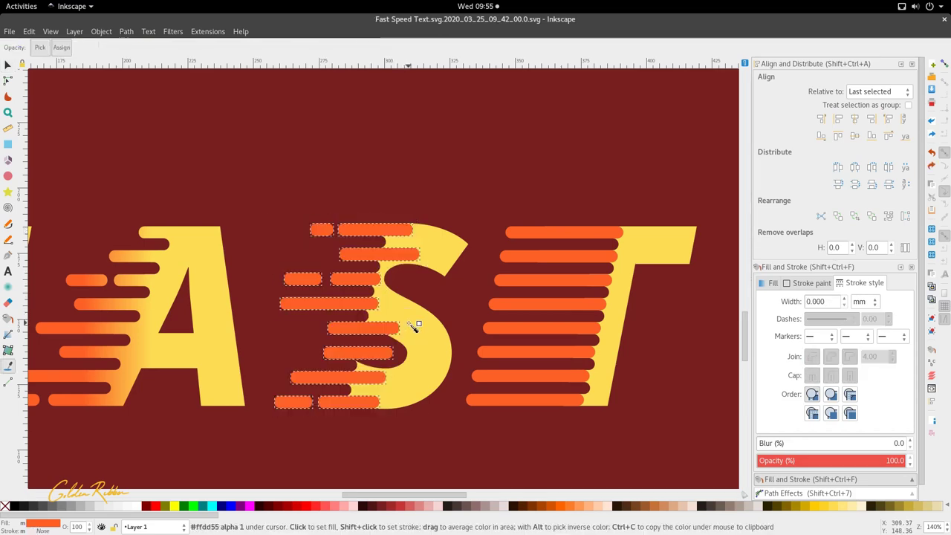
left_click(417, 326)
key("s")
scroll(419, 338, "down", 2)
scroll(419, 343, "up", 2)
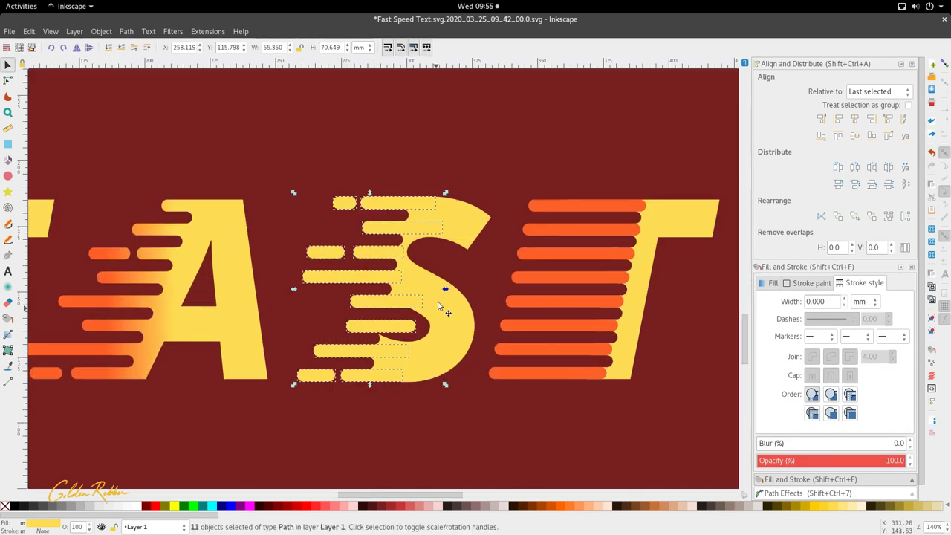
Step: Try shifting the dark red line set over the S slightly to the right
left_click(415, 383)
scroll(387, 364, "down", 2)
scroll(378, 360, "up", 4)
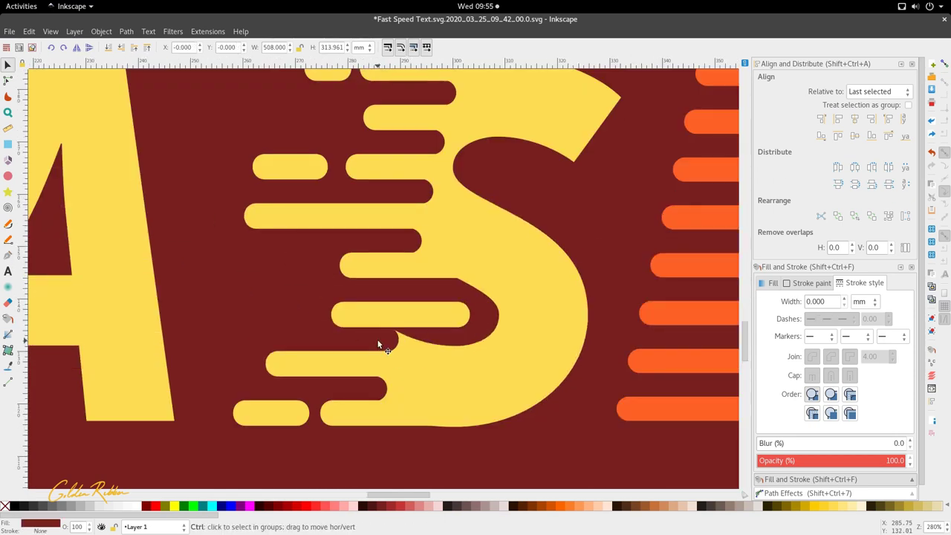
left_click_drag(380, 342, 392, 342)
key("ctrl+z")
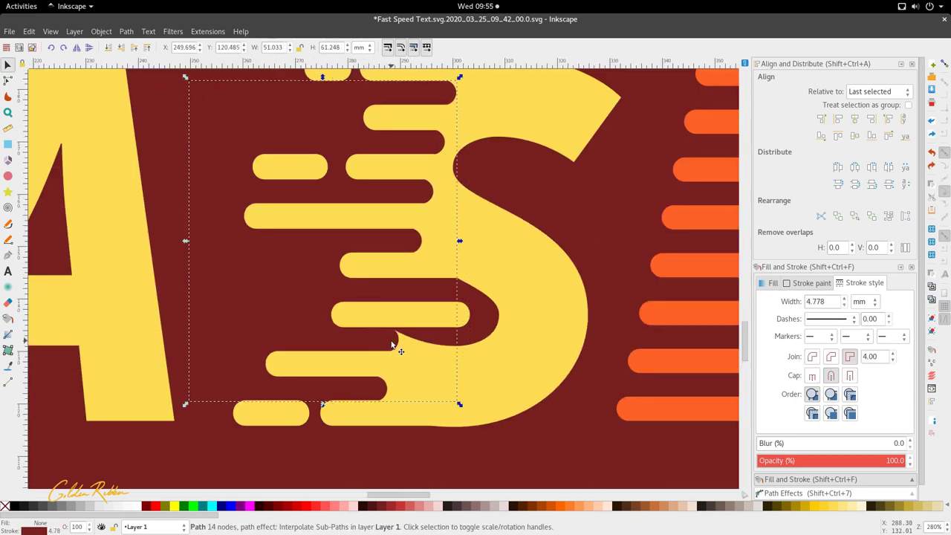
Step: Convert the dark red line set over the S from strokes to paths and break it apart into separate lines
scroll(391, 341, "down", 3)
scroll(371, 335, "up", 1)
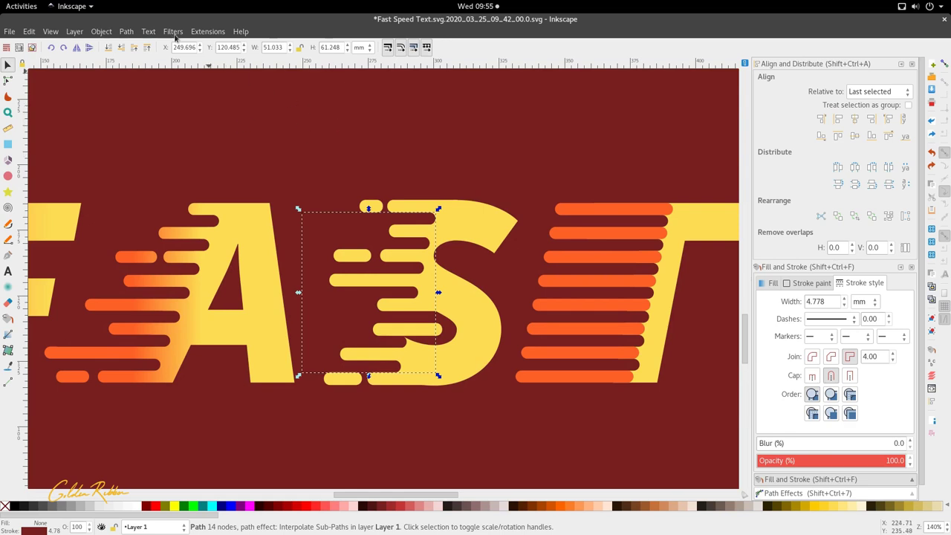
left_click(149, 31)
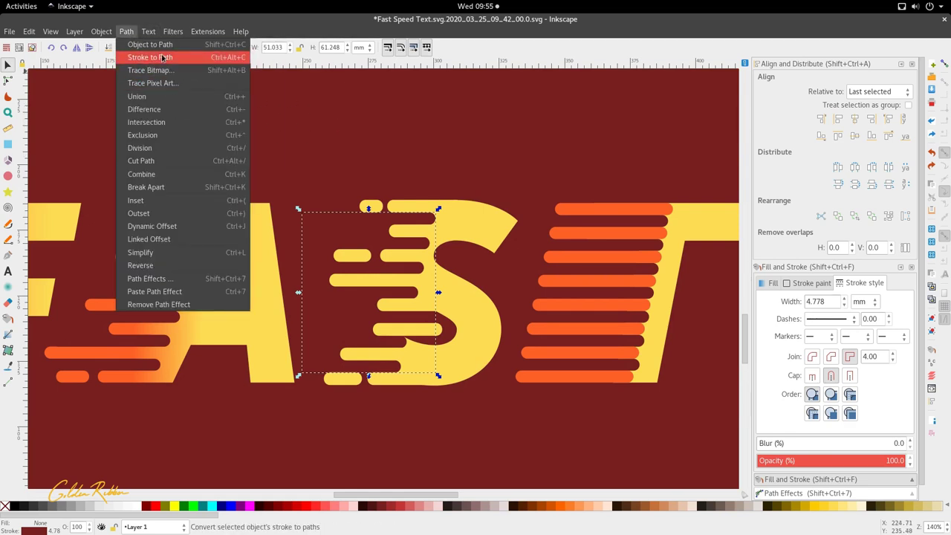
left_click(128, 32)
left_click(126, 32)
left_click(131, 57)
left_click(127, 31)
left_click(148, 187)
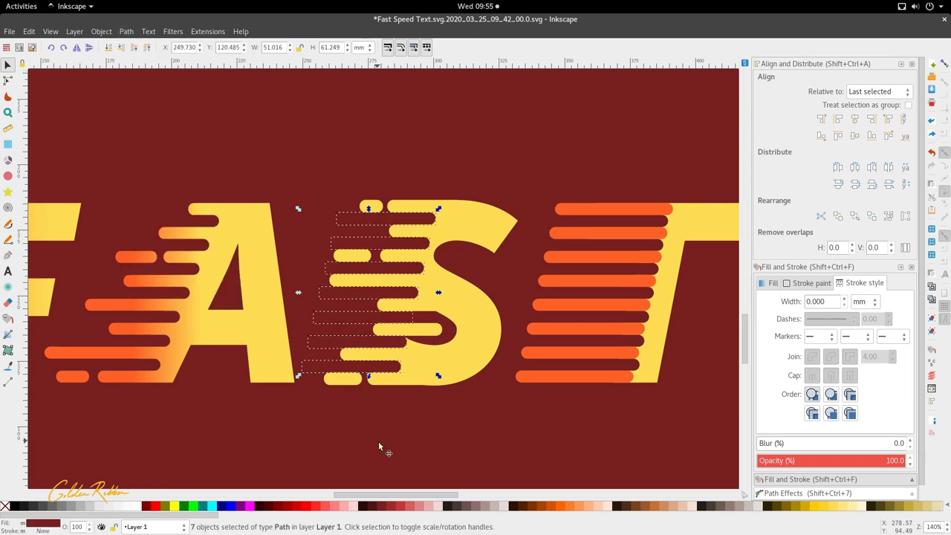
Step: Move the sixth dark red line over the S to the right, to an X position of about 257.1 mm
scroll(374, 336, "up", 1)
scroll(374, 336, "up", 1)
left_click_drag(389, 348, 416, 350)
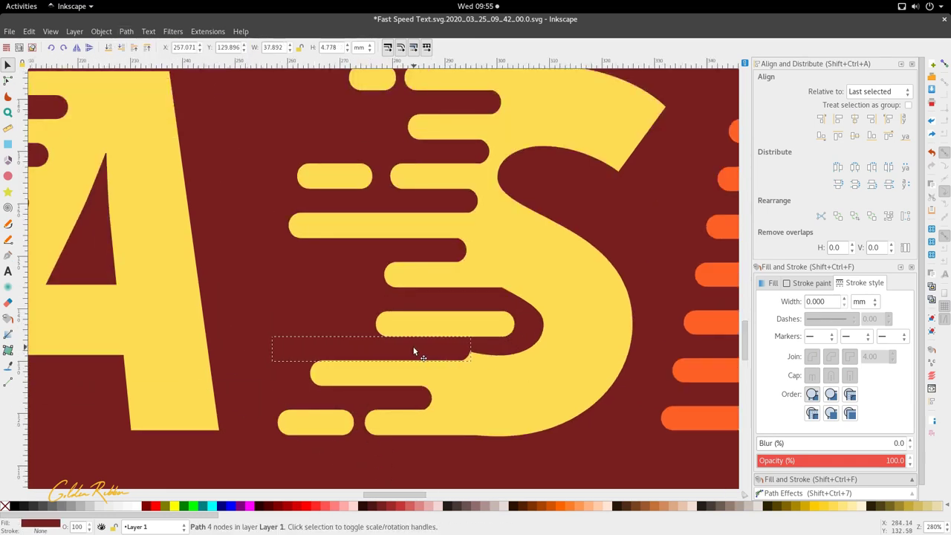
scroll(413, 360, "down", 3)
left_click(415, 361)
scroll(428, 336, "up", 3)
scroll(428, 338, "down", 3)
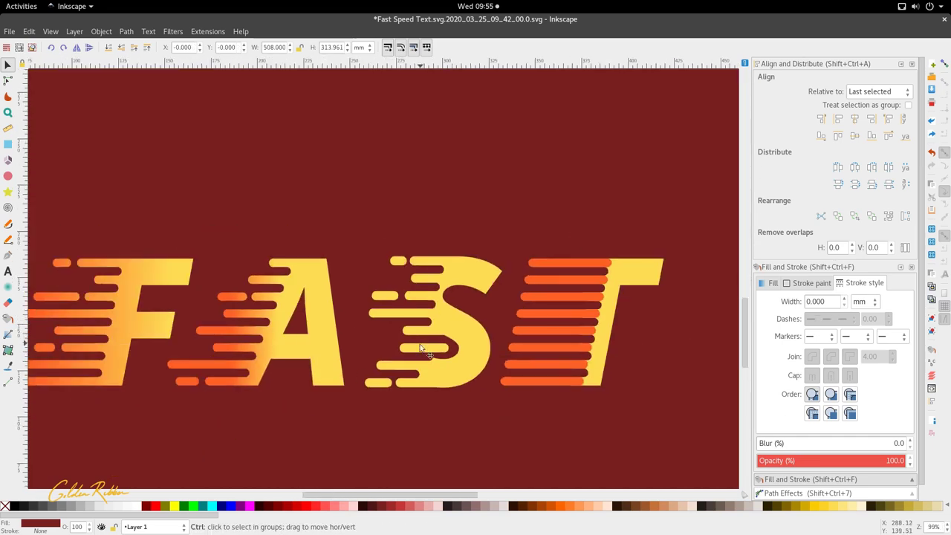
Step: Unite the S letter and all of its yellow speed lines into one path
scroll(400, 391, "down", 3)
scroll(399, 389, "up", 3)
double_click(386, 382)
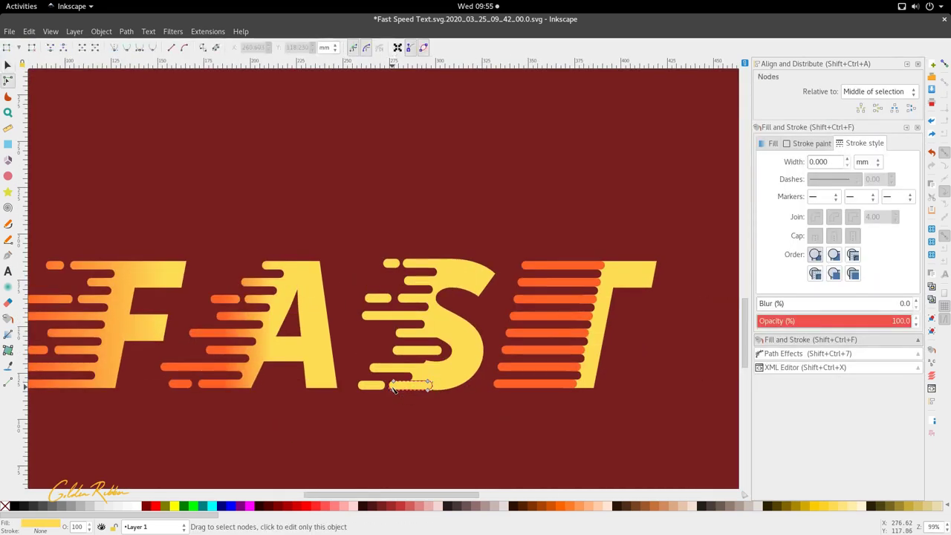
left_click(413, 335, "shift")
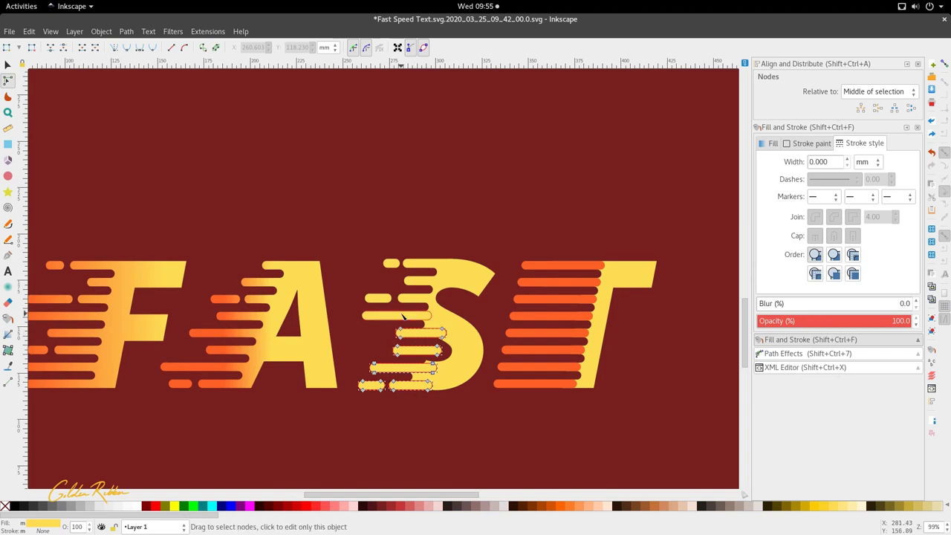
left_click(418, 281, "shift")
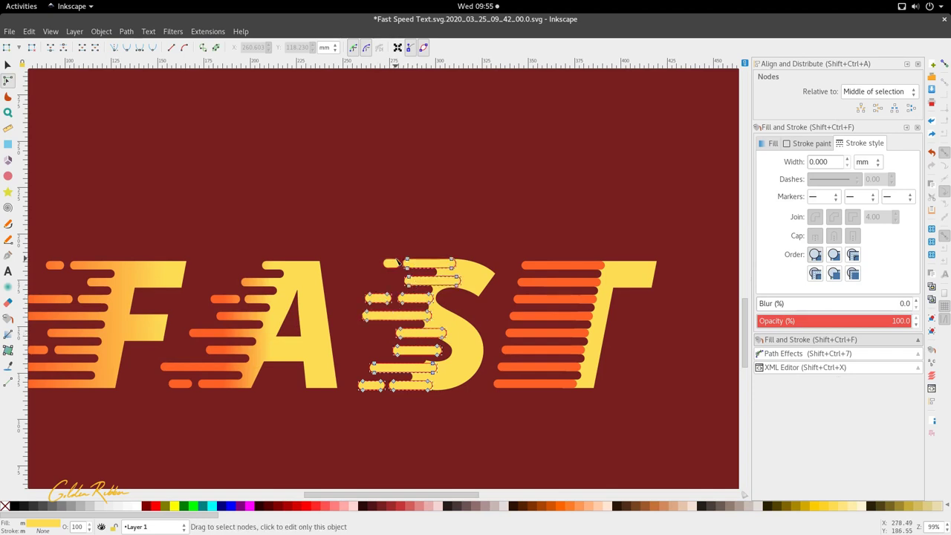
left_click(397, 263, "shift")
left_click(126, 31)
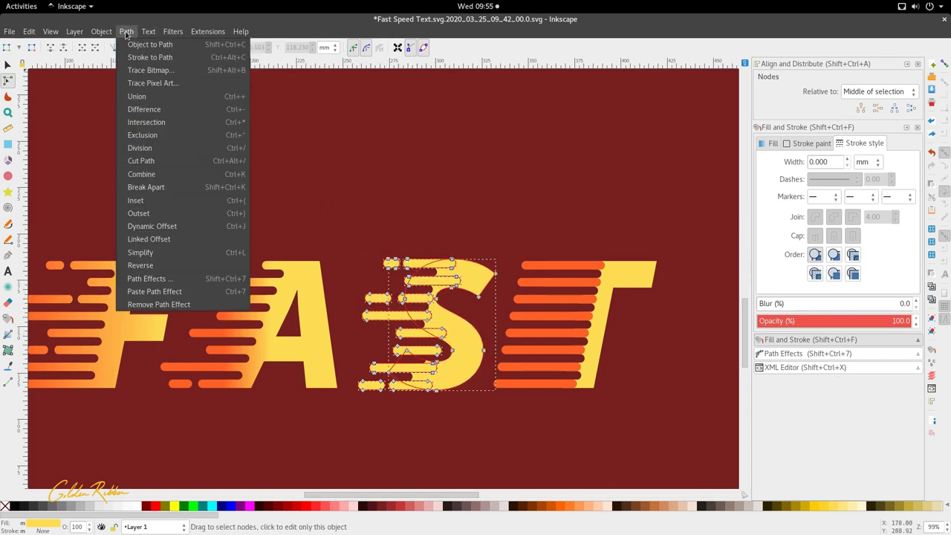
left_click(137, 97)
key("s")
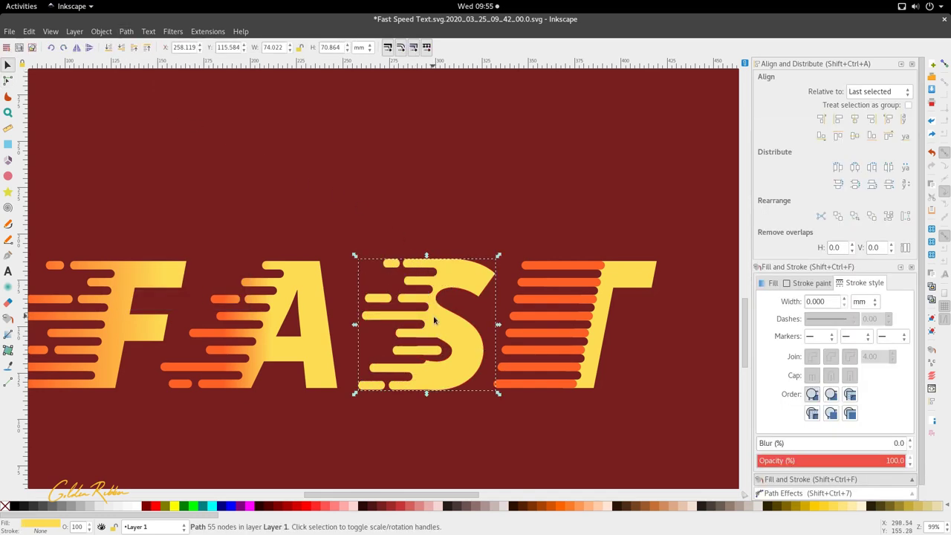
Step: Apply a horizontal linear gradient to the merged S, running from yellow to the orange sampled from the T's lines
key("g")
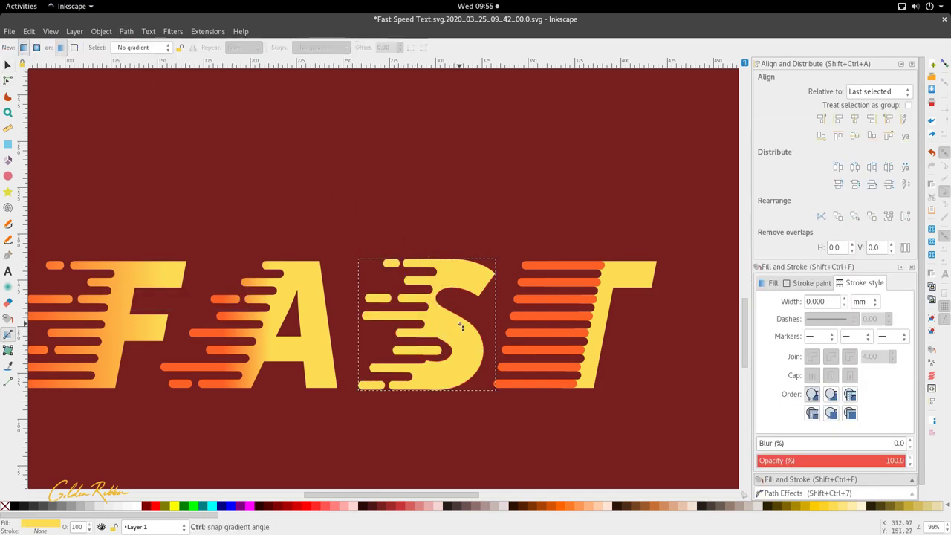
left_click_drag(460, 326, 373, 328)
key("d")
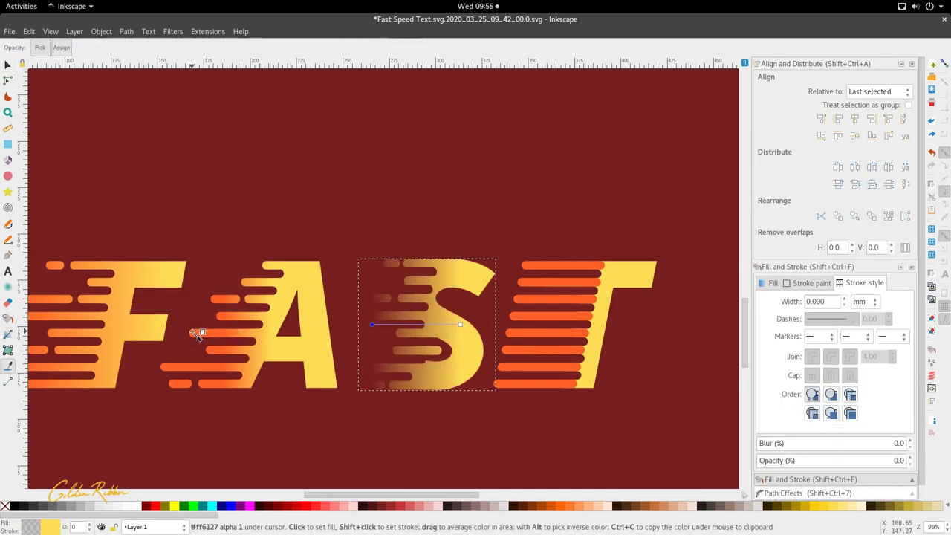
left_click(519, 334)
key("s")
scroll(424, 348, "down", 2)
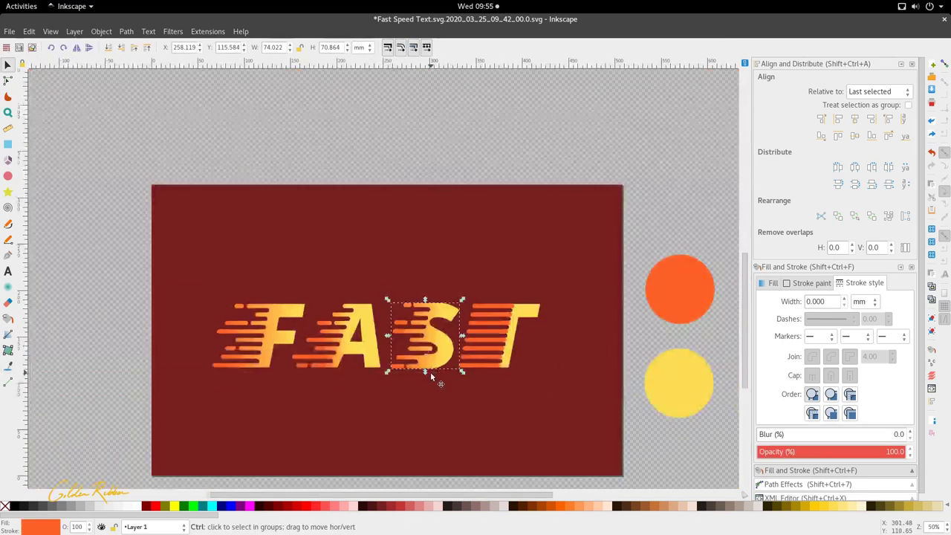
Step: Move the fifth dark red line over the S to the left, to an X position of about 235.7 mm
scroll(430, 371, "up", 4)
scroll(431, 336, "up", 3)
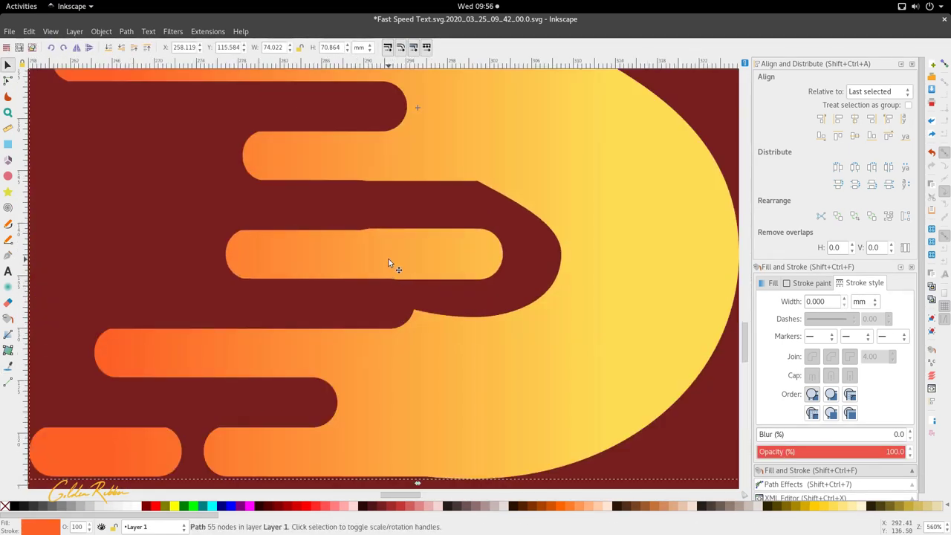
key("n")
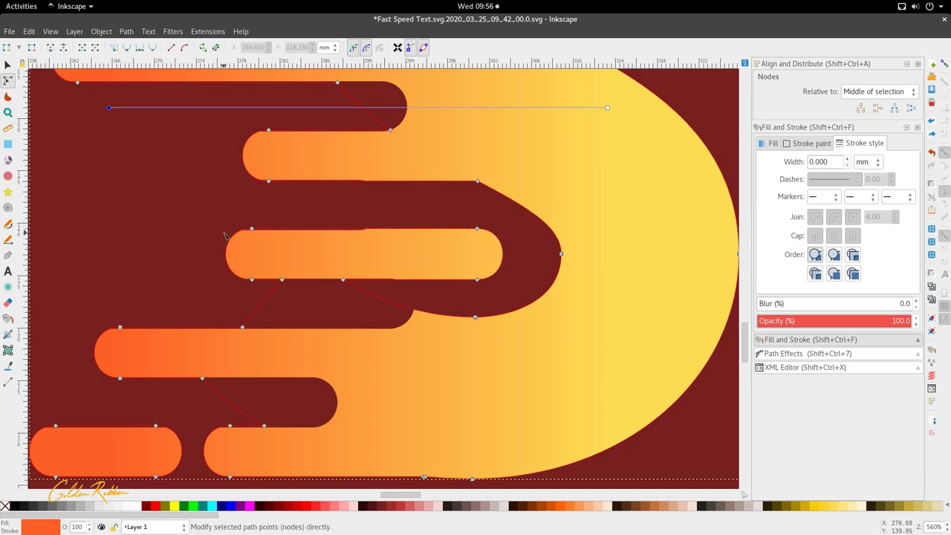
key("s")
left_click_drag(304, 212, 111, 205)
scroll(446, 241, "down", 2)
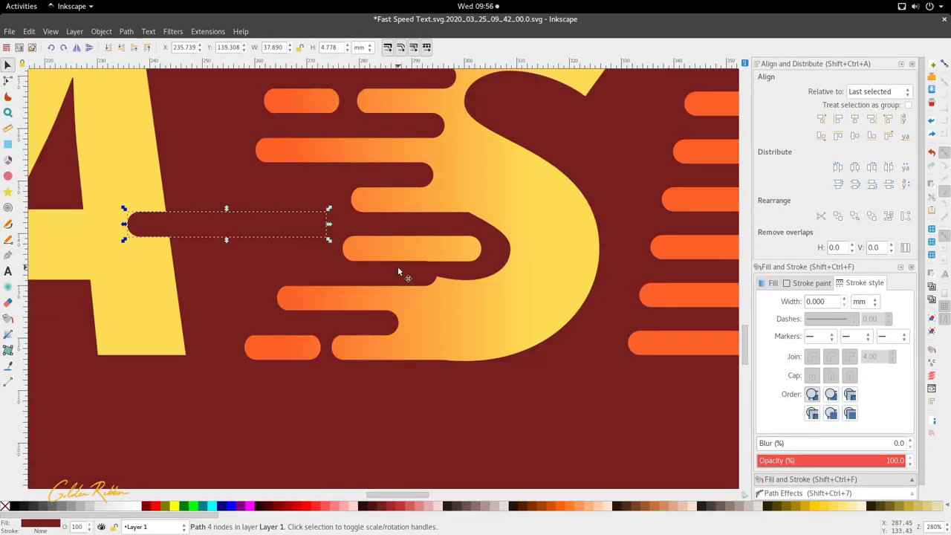
Step: Move the S's sixth dark red line further right and shorten it from its left end to about 37.6 mm
scroll(397, 267, "up", 2)
left_click_drag(414, 276, 444, 269)
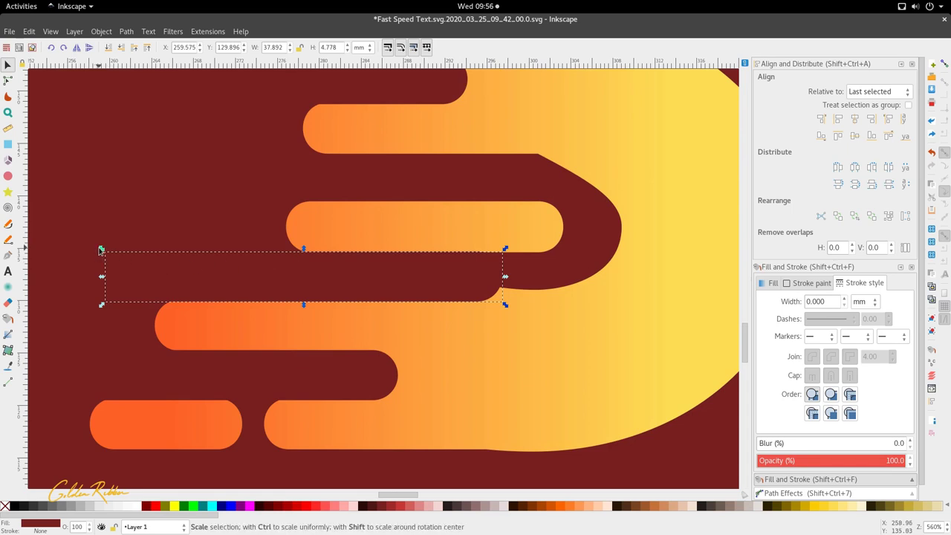
left_click_drag(99, 251, 102, 248)
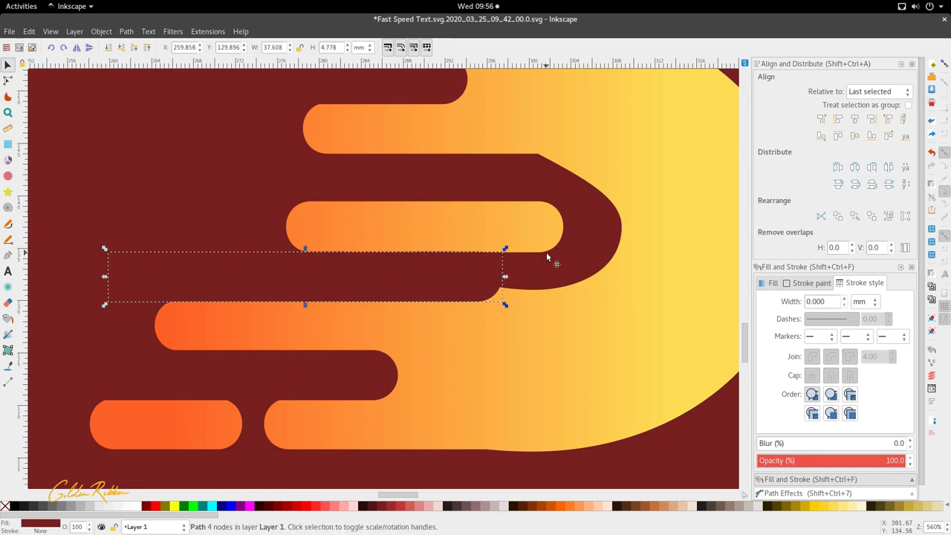
left_click(536, 292)
scroll(532, 290, "down", 1)
scroll(504, 275, "up", 1)
Step: Shrink the S's sixth dark red line to about 37.3 by 4.7 mm and shift it to an X position of about 262.6 mm
left_click(507, 265)
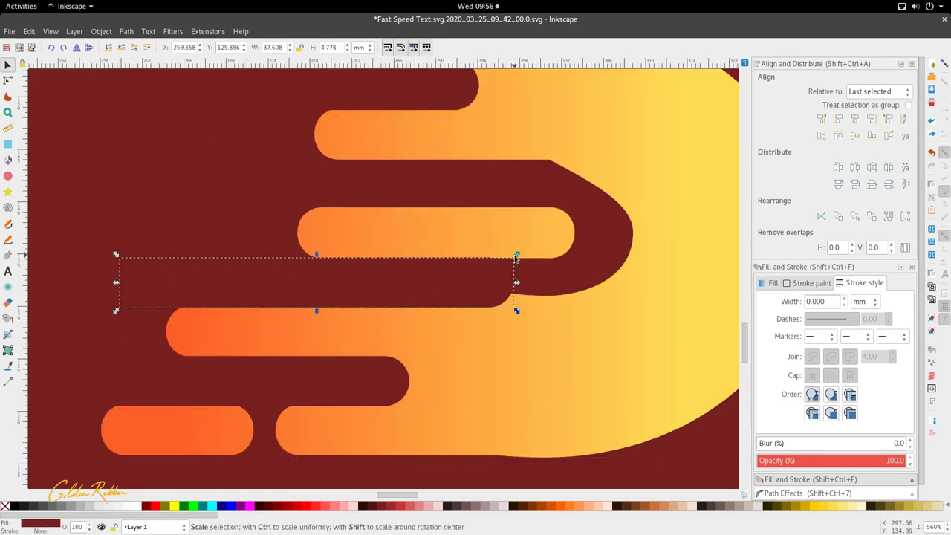
left_click_drag(517, 255, 520, 286)
left_click(506, 282)
left_click(510, 272)
scroll(520, 323, "down", 2)
left_click(537, 358)
scroll(458, 321, "down", 4)
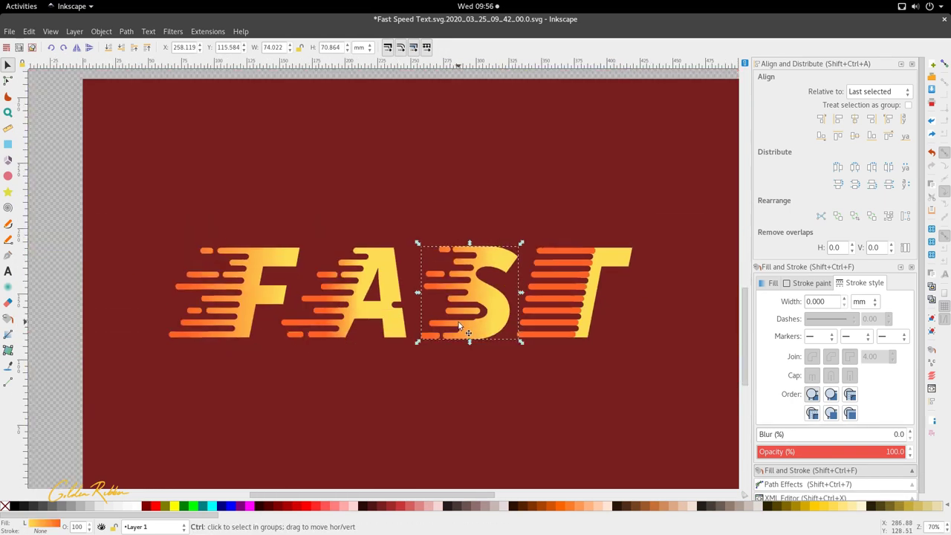
Step: Move the S's sixth dark red line back to the left, clear of the inner edge of the letter's lower curve
left_click_drag(466, 320, 343, 318)
scroll(478, 319, "up", 3)
key("Escape")
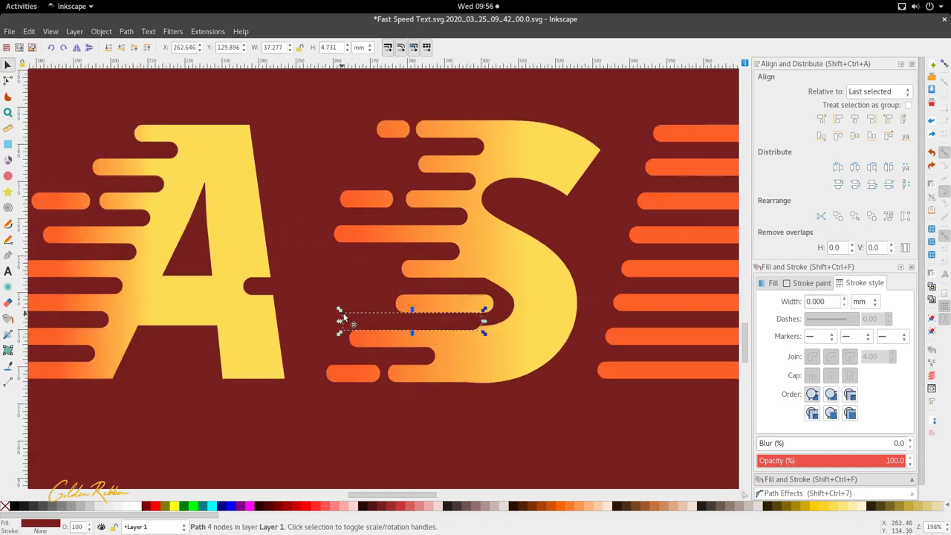
left_click(477, 408)
scroll(477, 408, "down", 3)
scroll(456, 364, "up", 2)
scroll(467, 310, "up", 2)
Step: Shorten the S's sixth speed line by pulling its right-end nodes back to the left inside the lower curve
double_click(465, 306)
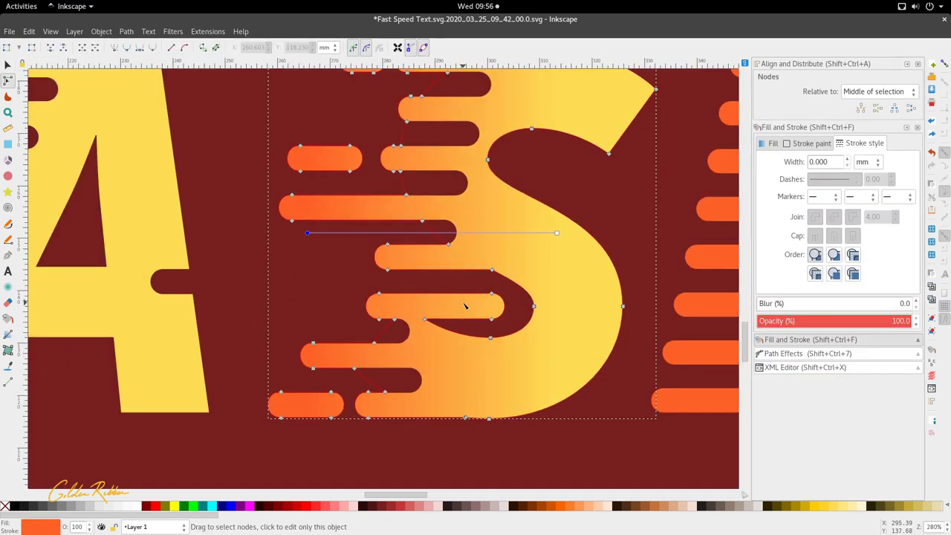
left_click_drag(512, 288, 432, 320)
key("s")
scroll(443, 375, "down", 5)
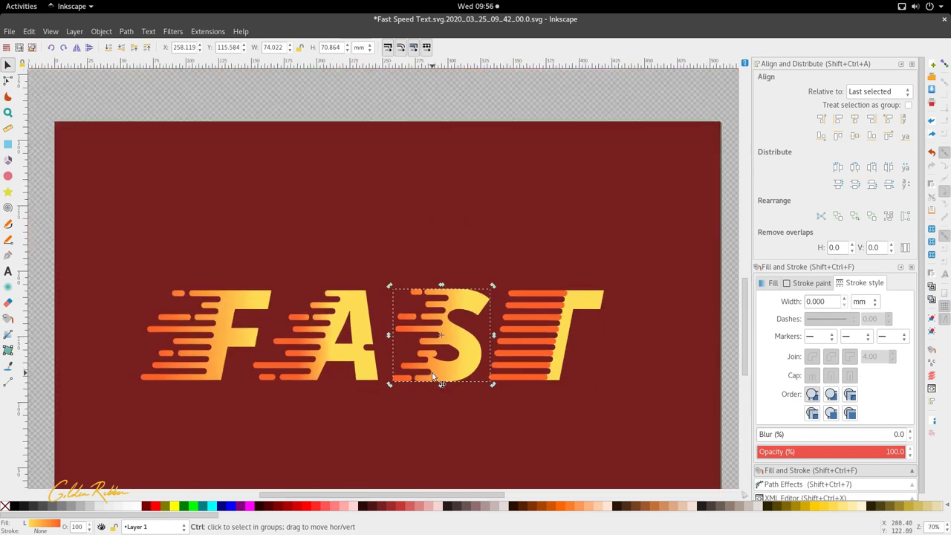
left_click(488, 378)
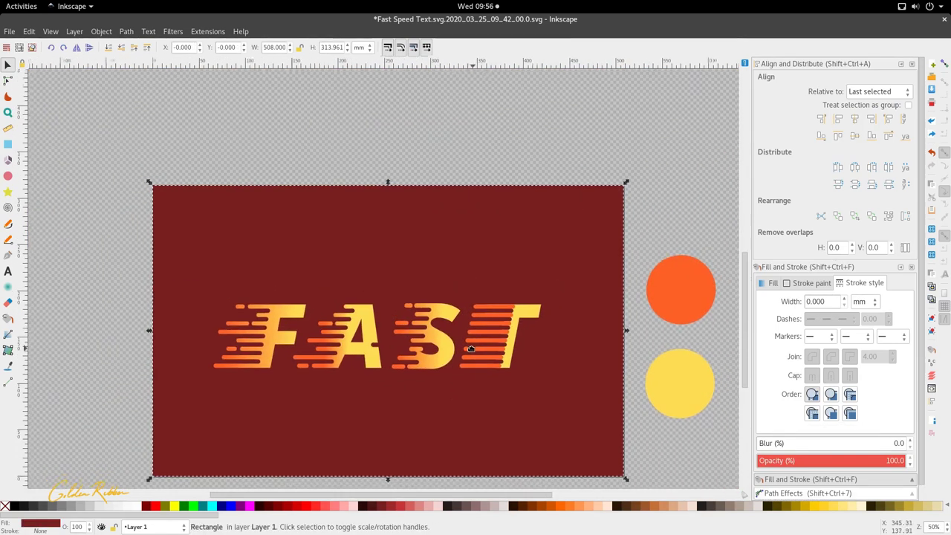
Step: Convert the T's interpolated orange speed lines to plain paths and turn their strokes into filled outlines
scroll(478, 297, "up", 3)
double_click(479, 297)
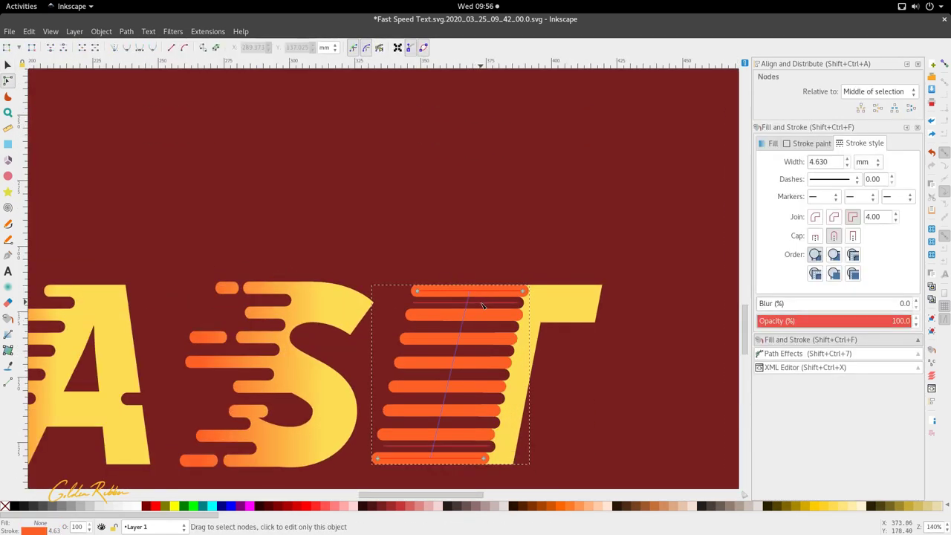
left_click(126, 32)
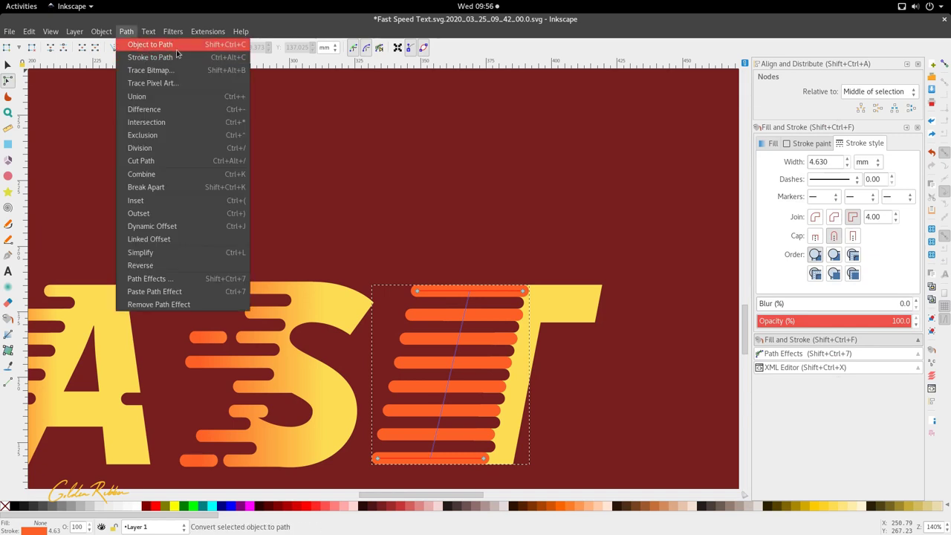
left_click(179, 46)
left_click(126, 31)
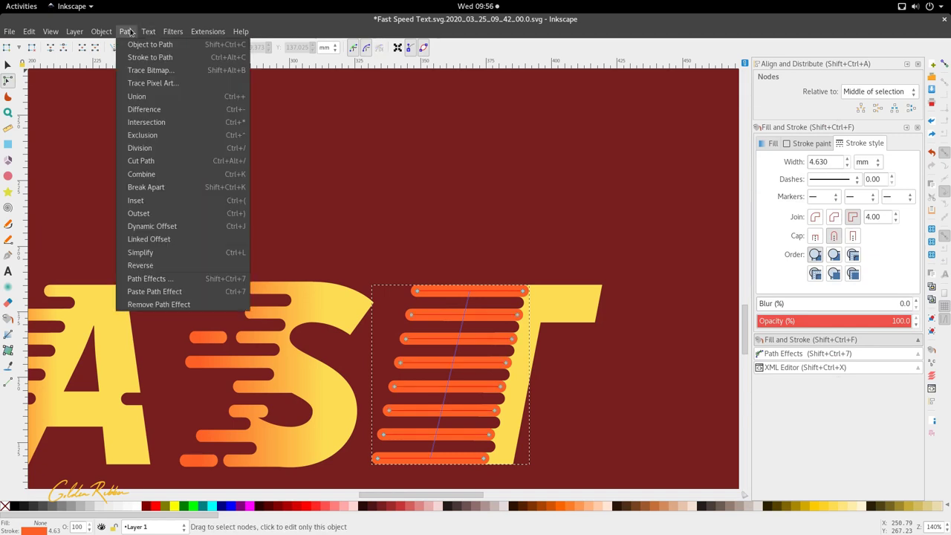
left_click(150, 58)
Step: Break the T's combined orange outline apart into separate speed lines and clear the line selection
left_click(127, 32)
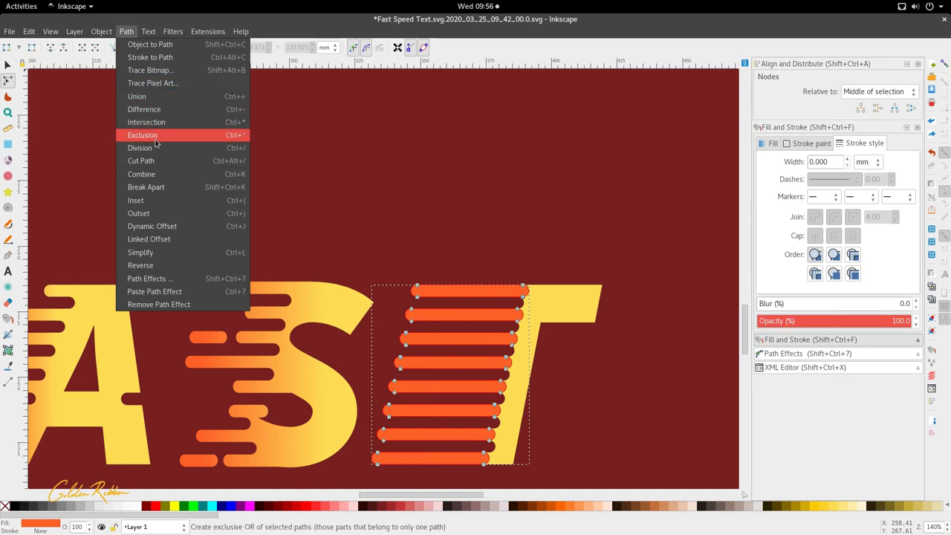
left_click(155, 187)
key("s")
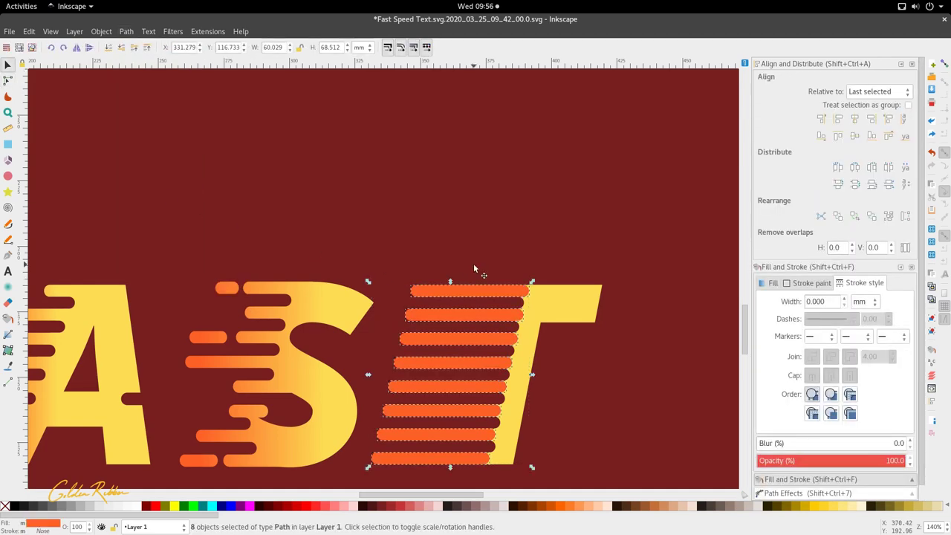
left_click(474, 265)
Step: Shorten the T's second and third orange speed lines by moving their left-end nodes inward by different amounts
scroll(474, 275, "down", 3)
scroll(478, 300, "up", 2)
scroll(472, 293, "up", 1)
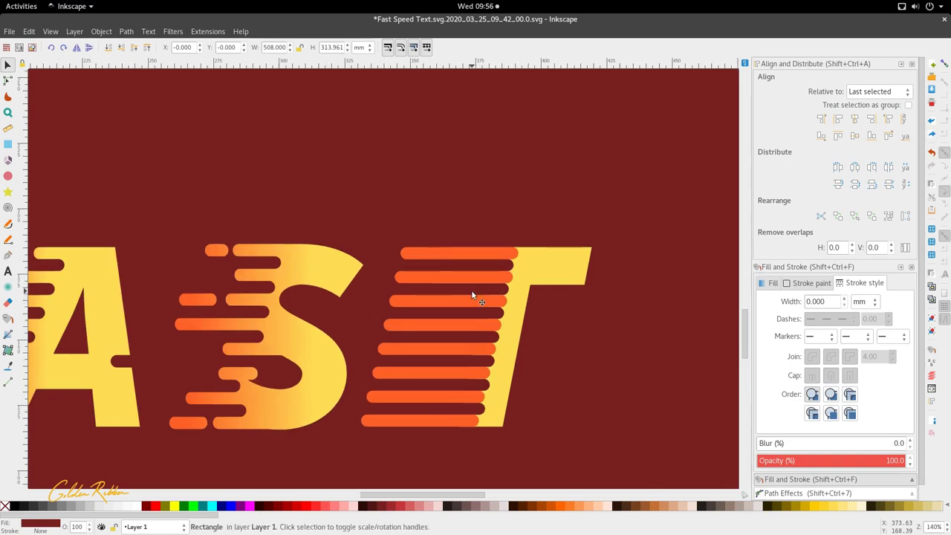
double_click(472, 277)
left_click_drag(386, 265, 437, 313)
left_click(405, 303)
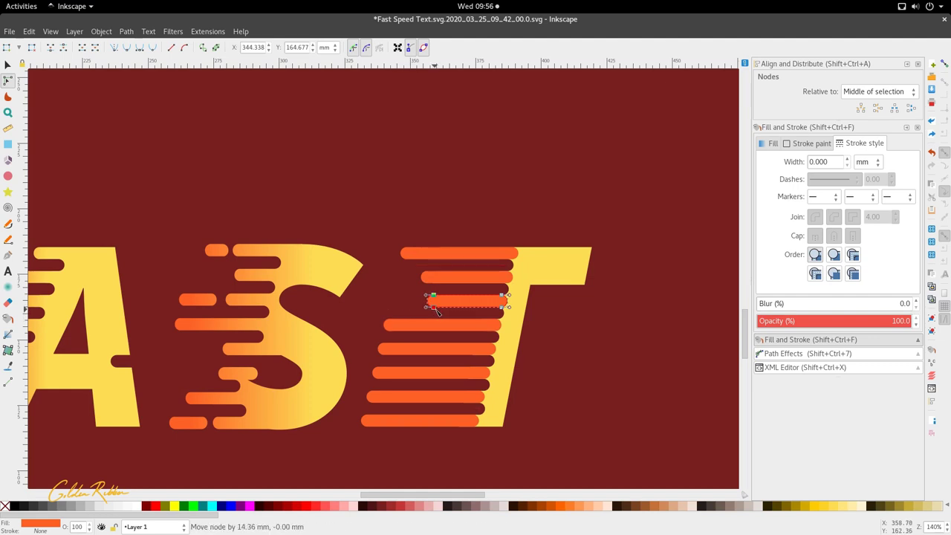
left_click(496, 325)
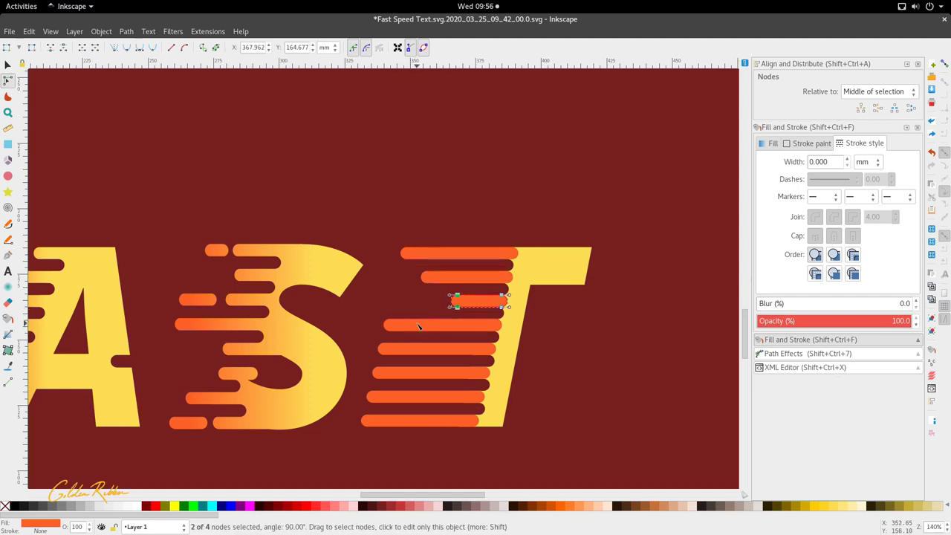
Step: Shorten the T's fourth, fifth and sixth orange speed lines from their left ends to varied lengths
left_click_drag(363, 313, 416, 411)
left_click(394, 349)
left_click(409, 372)
left_click_drag(384, 379, 401, 380)
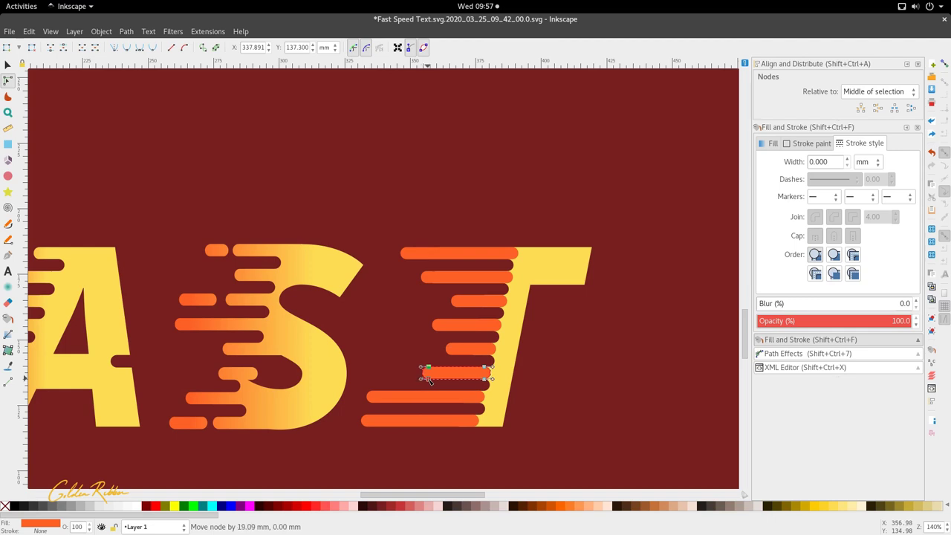
Step: Shorten the T's seventh orange line from its left end and split the bottom line into two gapped pieces, the left one about 11.5 mm wide
left_click(371, 396)
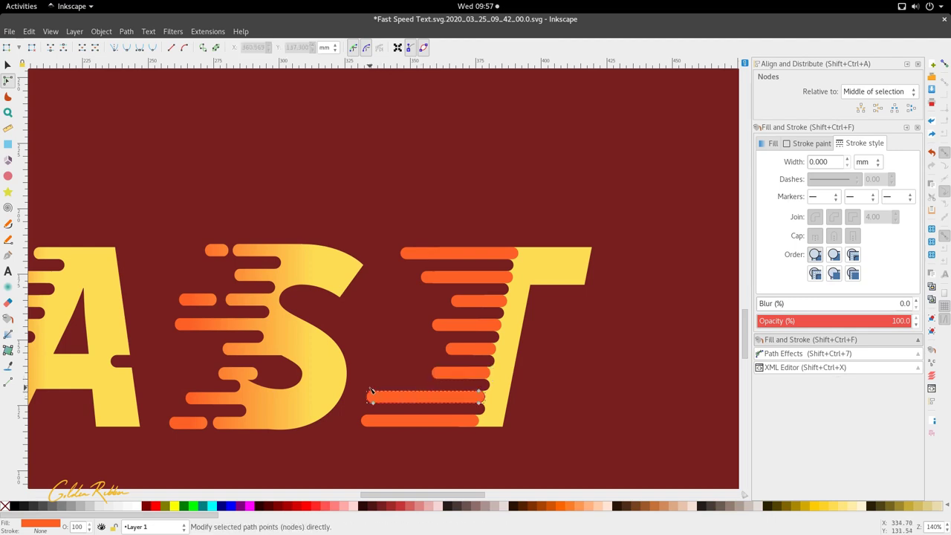
left_click_drag(375, 403, 427, 422)
left_click(390, 420)
key("s")
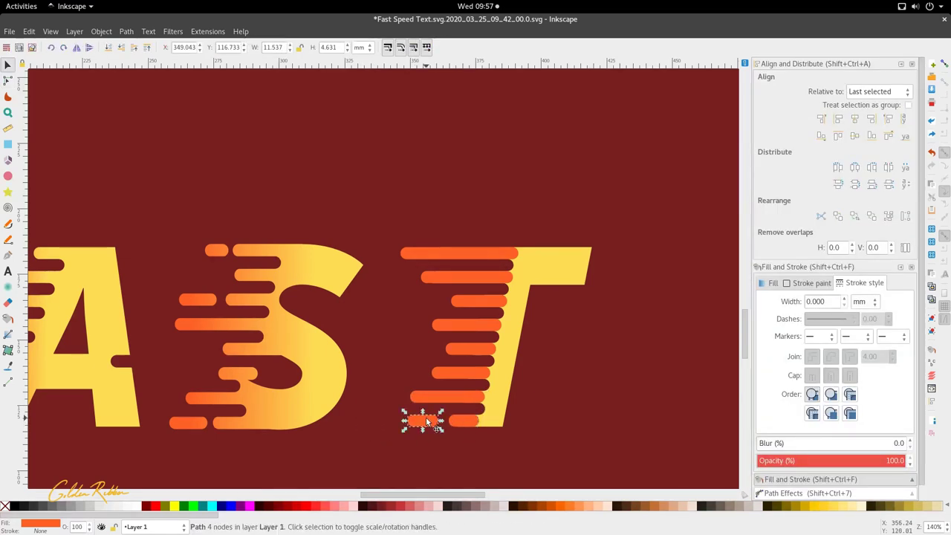
Step: Duplicate the T's third orange line, shorten the copy to about 11.2 mm, and place it to the left of the original with a gap
double_click(487, 300)
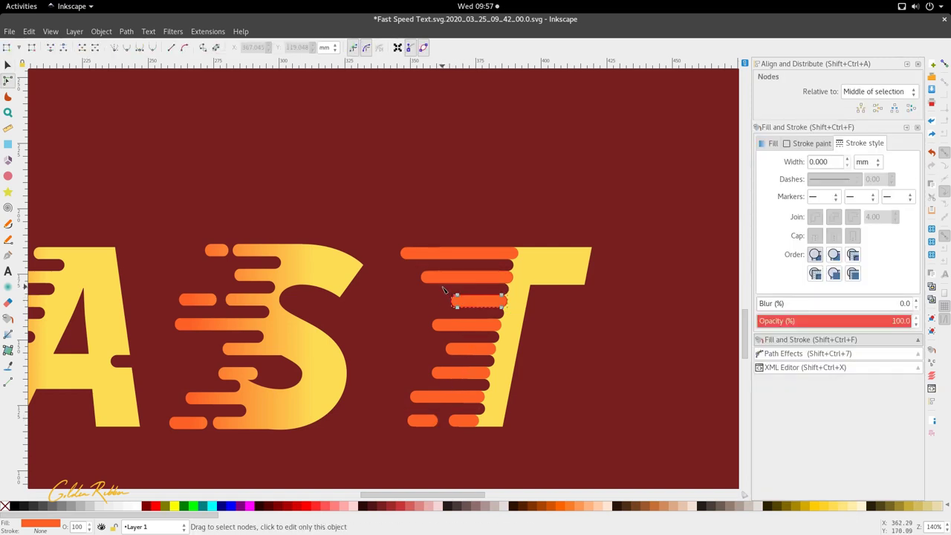
left_click_drag(444, 289, 420, 307)
key("s")
key("ctrl+d")
key("n")
key("s")
scroll(455, 349, "down", 3)
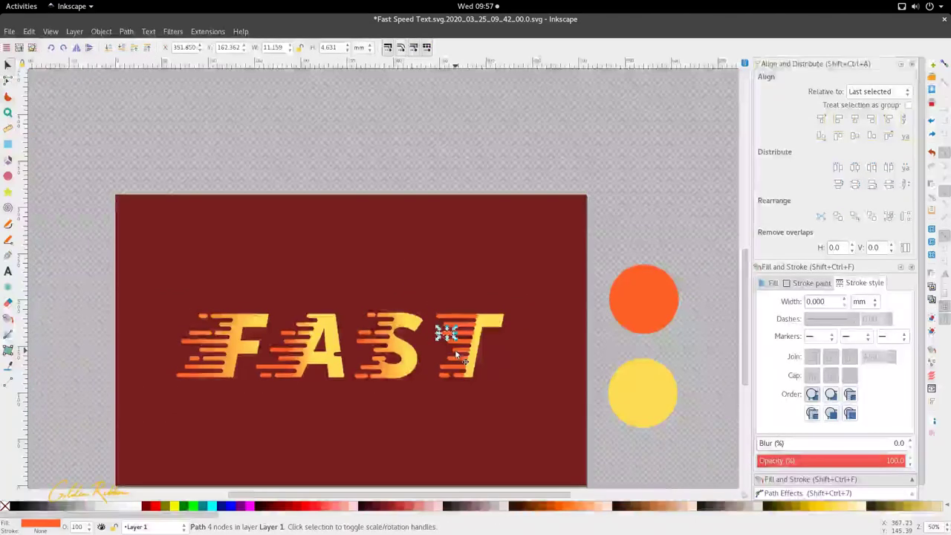
Step: Shorten the T's fifth orange speed line further from its left end
scroll(455, 349, "up", 3)
double_click(458, 348)
left_click_drag(440, 336, 460, 355)
scroll(461, 380, "down", 2)
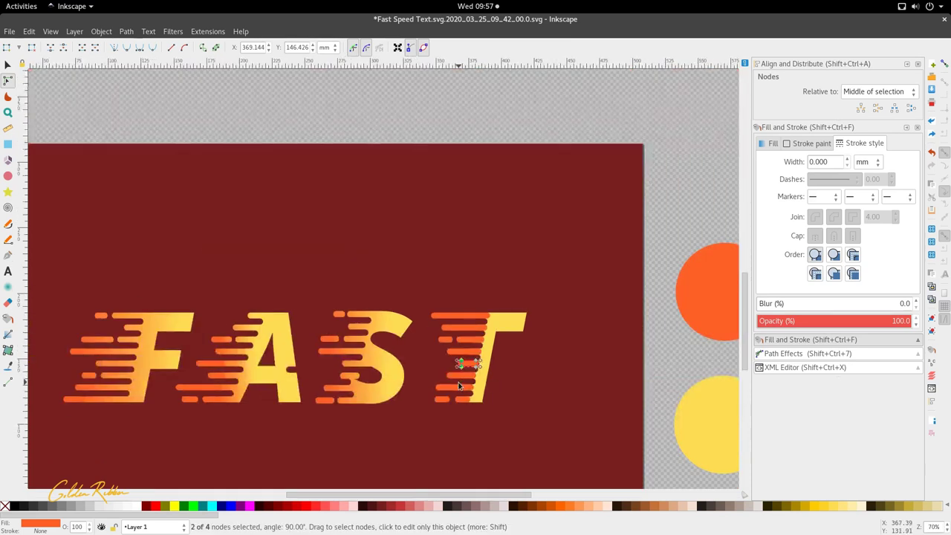
Step: Select all ten of the T's orange line pieces and shift them left together to an X position of about 342 mm
key("s")
scroll(464, 376, "up", 3)
left_click(465, 376, "shift")
left_click(450, 403, "shift")
left_click(410, 444, "shift")
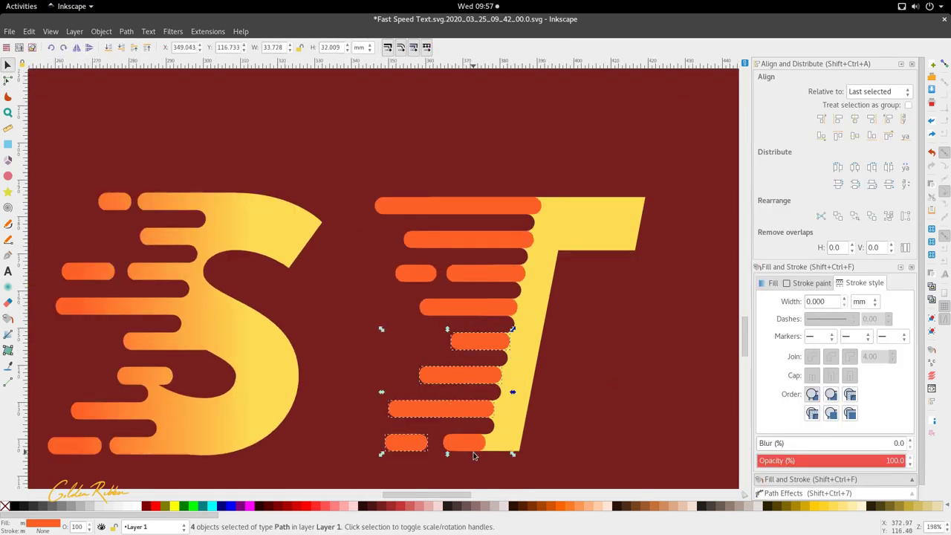
left_click(412, 274, "shift")
left_click(434, 240, "shift")
left_click(442, 208, "shift")
mouse_move(469, 209)
left_mouse_down()
mouse_move(437, 208)
mouse_move(455, 209)
left_mouse_up()
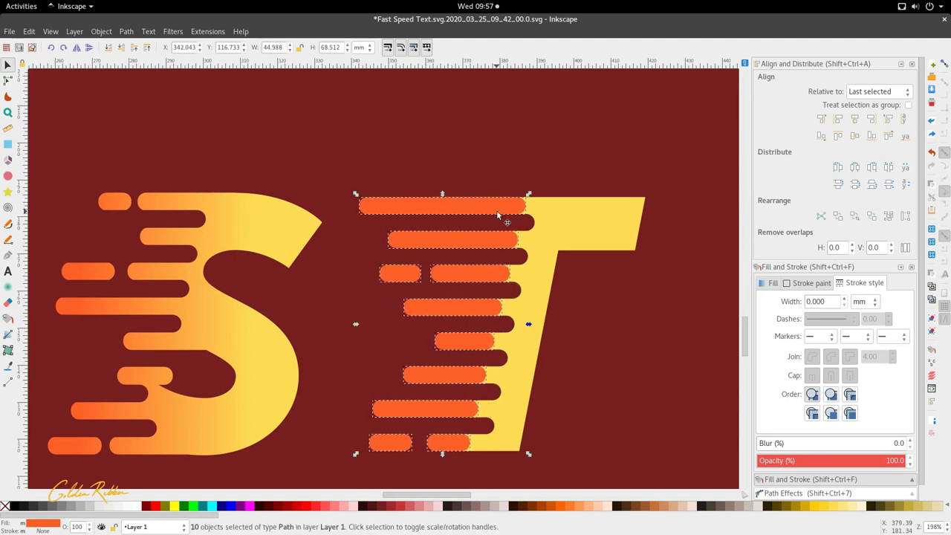
Step: Select the T together with its ten orange speed line pieces and unite them into one shape with Union
left_click(498, 216)
scroll(493, 236, "down", 2)
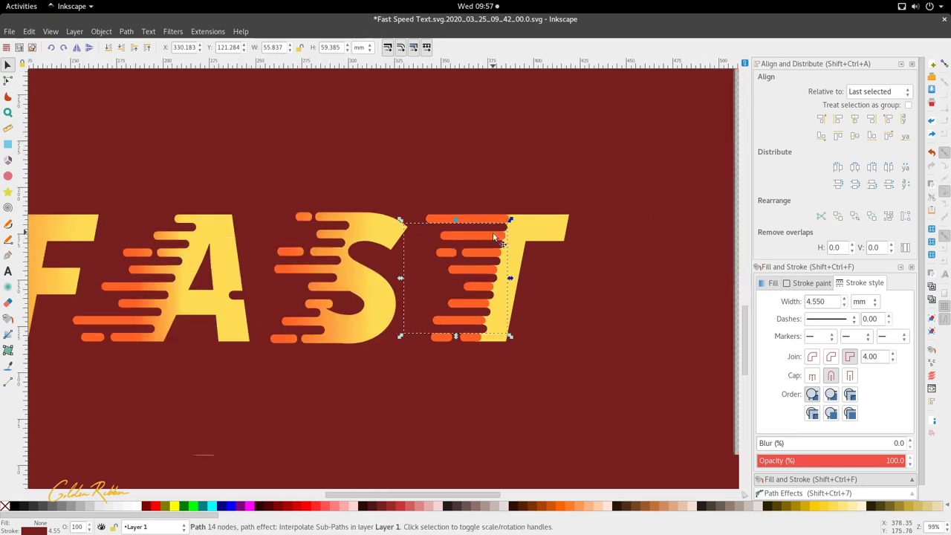
left_click(489, 213)
key("n")
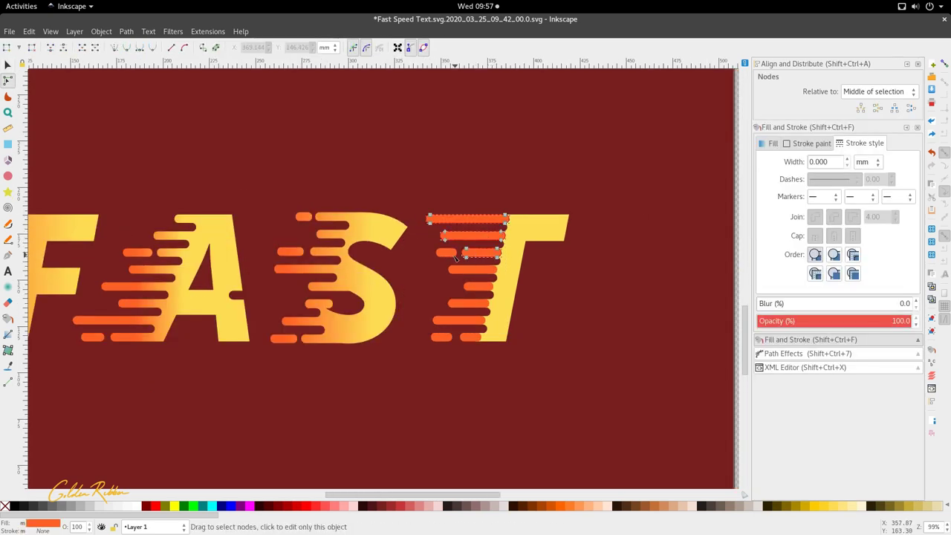
left_click(469, 288, "shift")
left_click(462, 303, "shift")
left_click(457, 321, "shift")
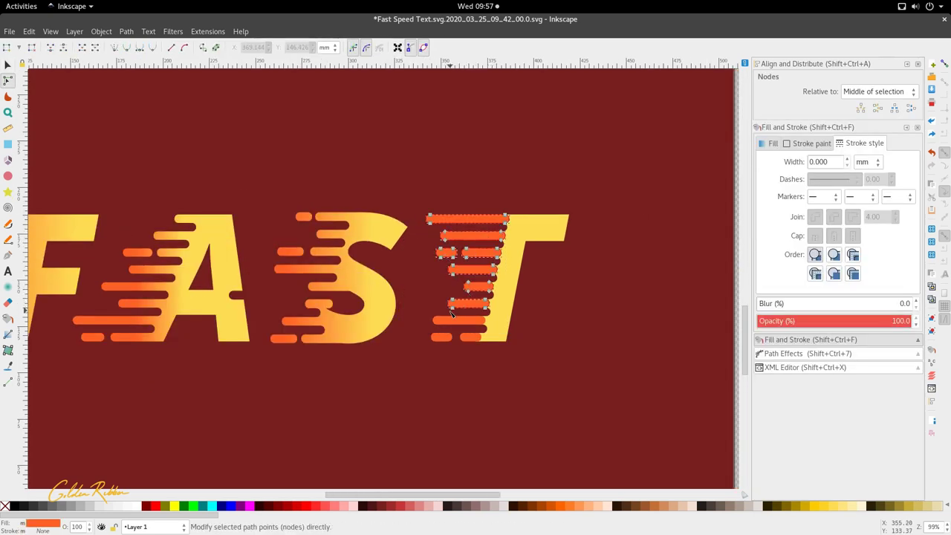
left_click(446, 335, "shift")
left_click(471, 338, "shift")
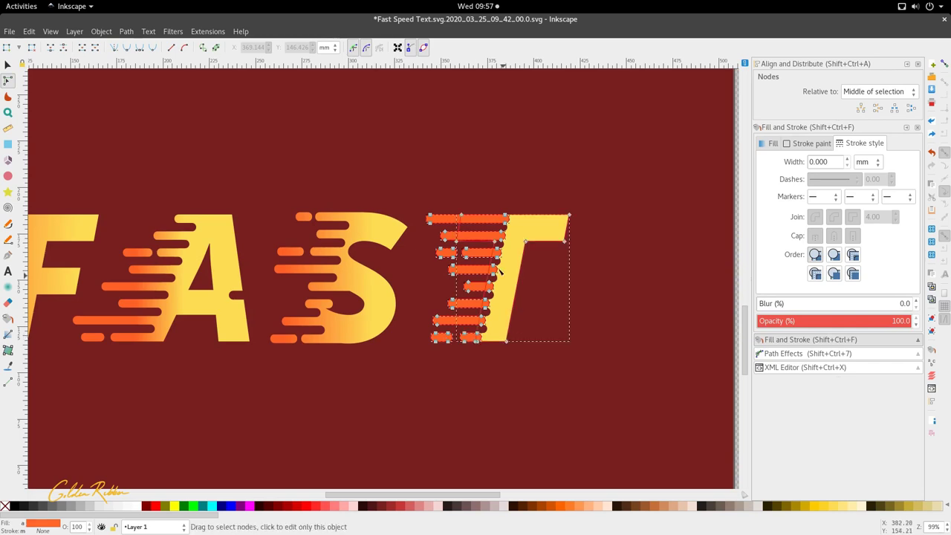
left_click(127, 31)
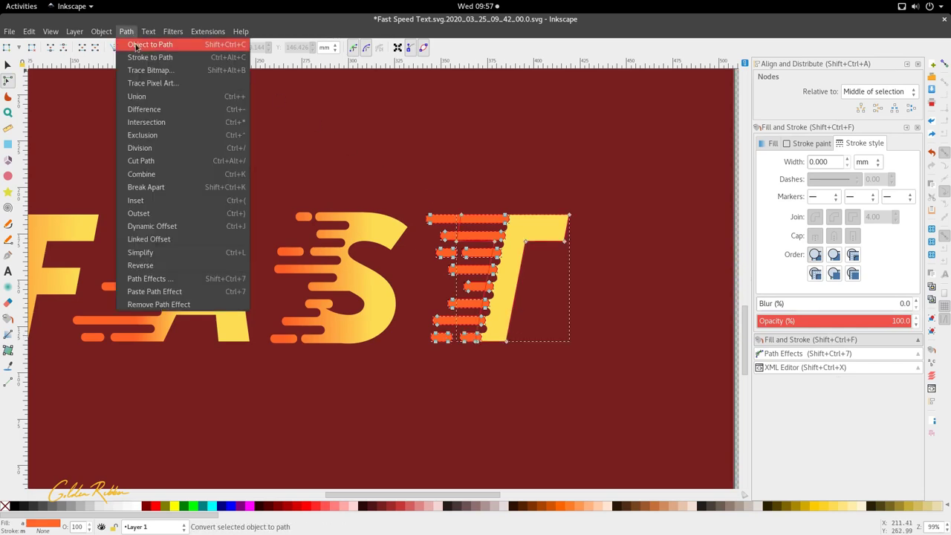
left_click(169, 109)
scroll(437, 217, "down", 2)
key("s")
left_click(463, 260)
Step: Apply a horizontal gradient to the merged T, from yellow on the crossbar's right to the sampled orange circle's colour at the line ends
scroll(477, 245, "up", 3)
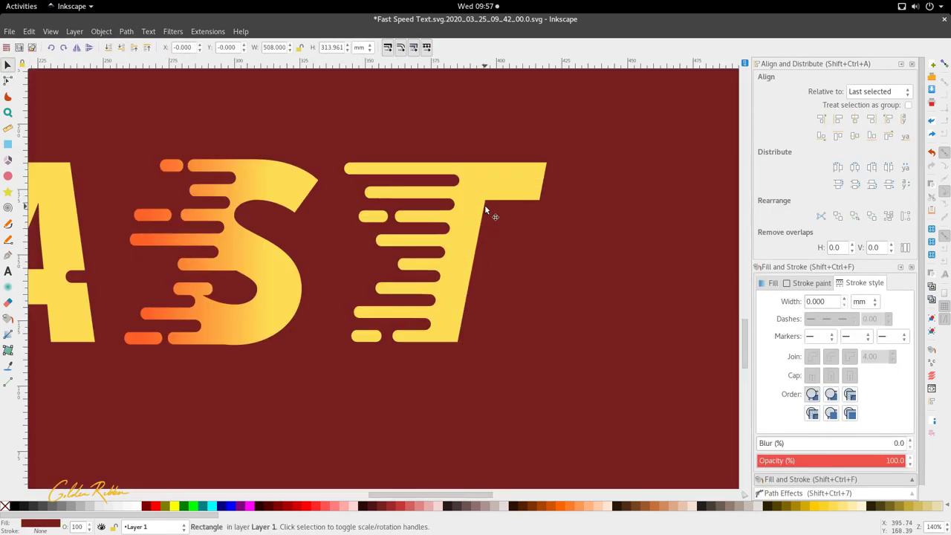
left_click(484, 204)
key("g")
left_click_drag(509, 201, 340, 197)
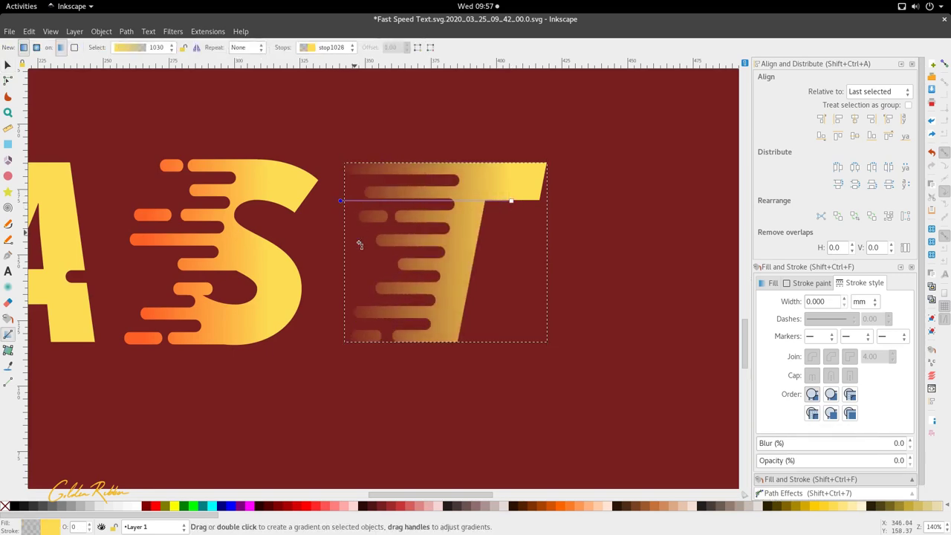
key("5")
key("d")
left_click(559, 237)
scroll(493, 297, "down", 2)
scroll(493, 299, "left", 4)
key("s")
scroll(536, 298, "up", 3)
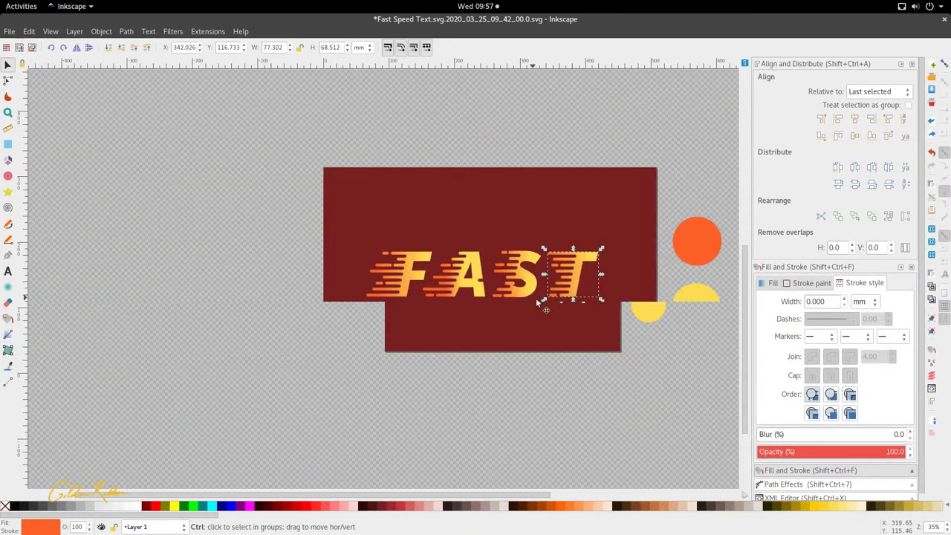
Step: Review the whole FAST lettering, selecting all its letter and line objects together and deselecting them again
left_click(420, 261, "ctrl")
left_click_drag(420, 261, 448, 265)
key("Escape")
scroll(435, 268, "down", 2)
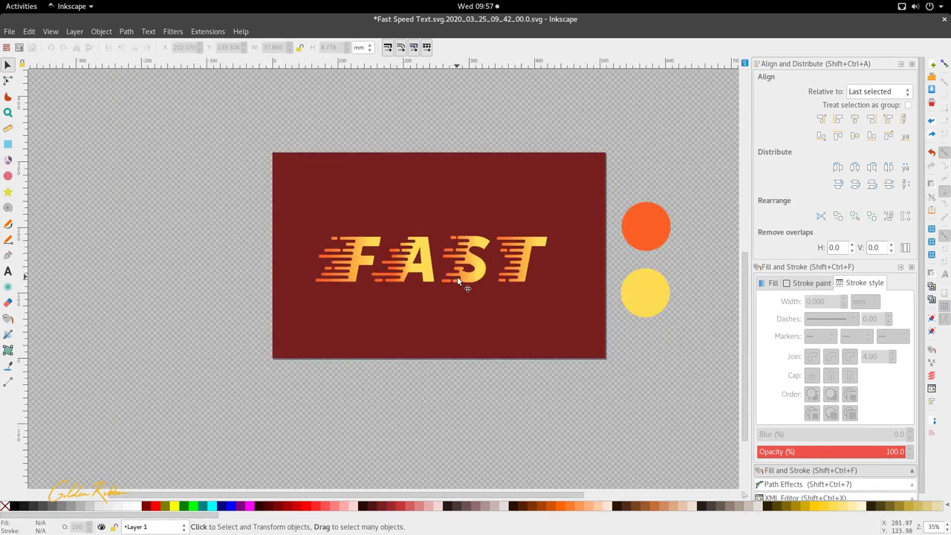
scroll(502, 312, "up", 2)
scroll(498, 315, "down", 2)
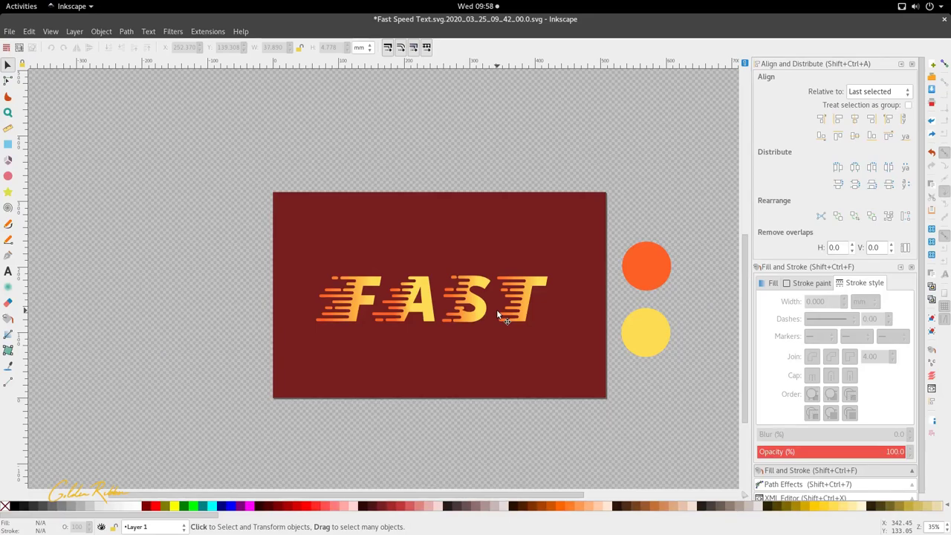
left_click_drag(129, 348, 565, 258)
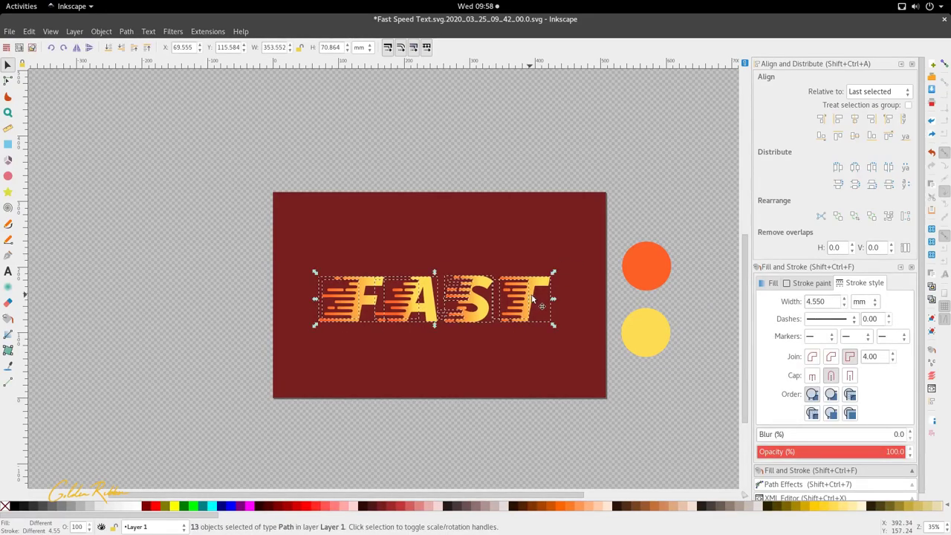
left_click(525, 429)
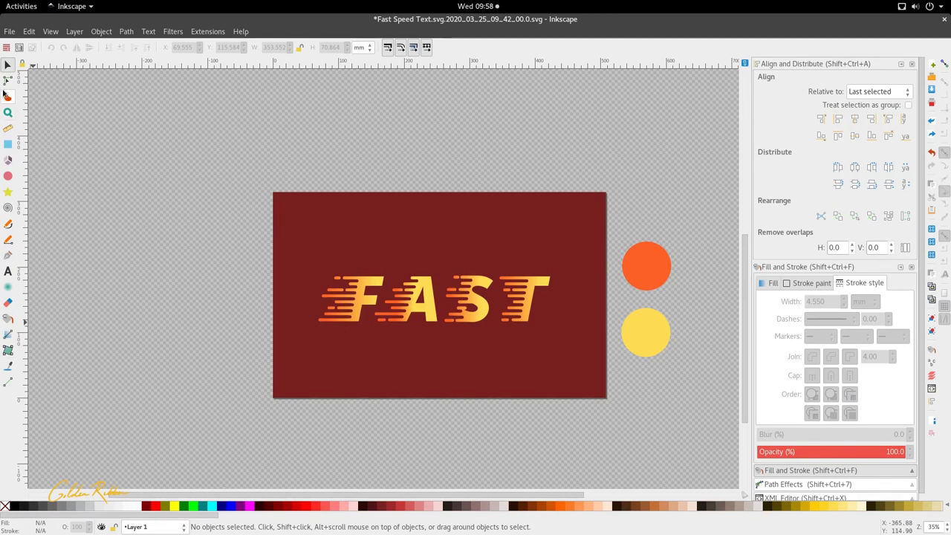
Step: Enable transformation handles for the Node tool and select all the FAST paths to display their nodes, ending with nothing selected
left_click(7, 79)
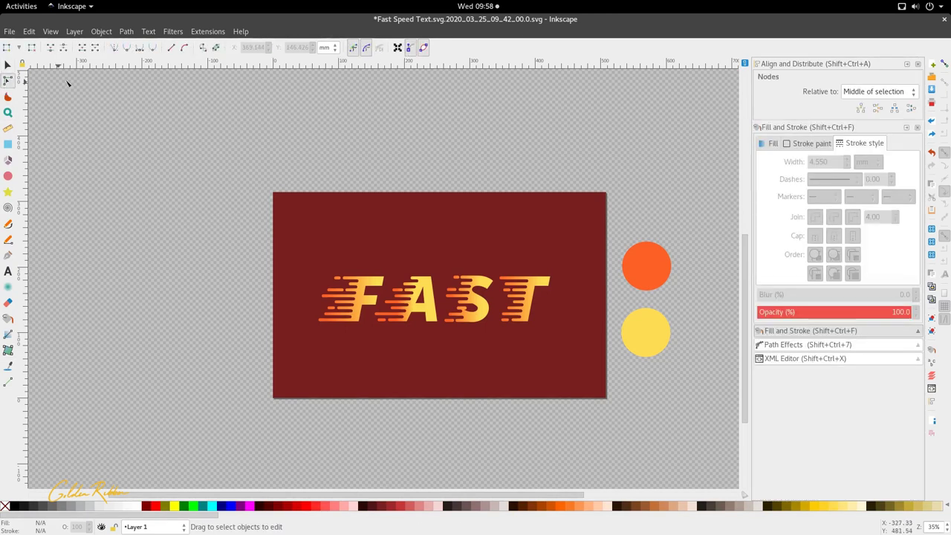
left_click(399, 48)
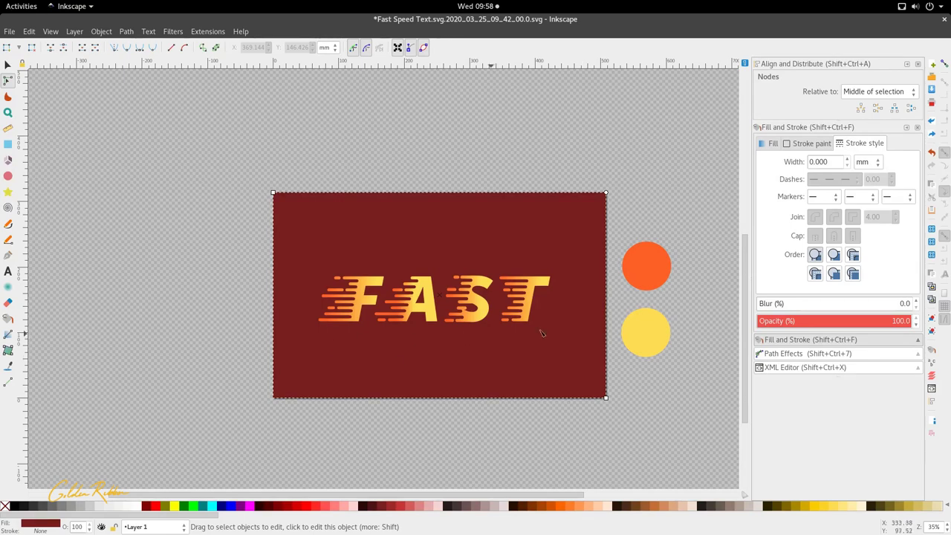
left_click(646, 332)
left_click(654, 269)
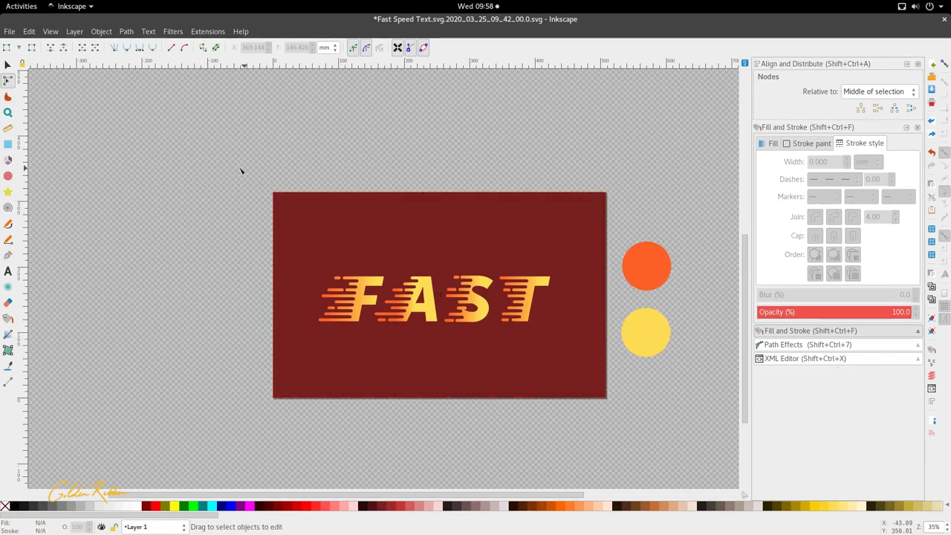
mouse_move(240, 170)
left_mouse_down()
mouse_move(350, 297)
mouse_move(567, 356)
left_mouse_up()
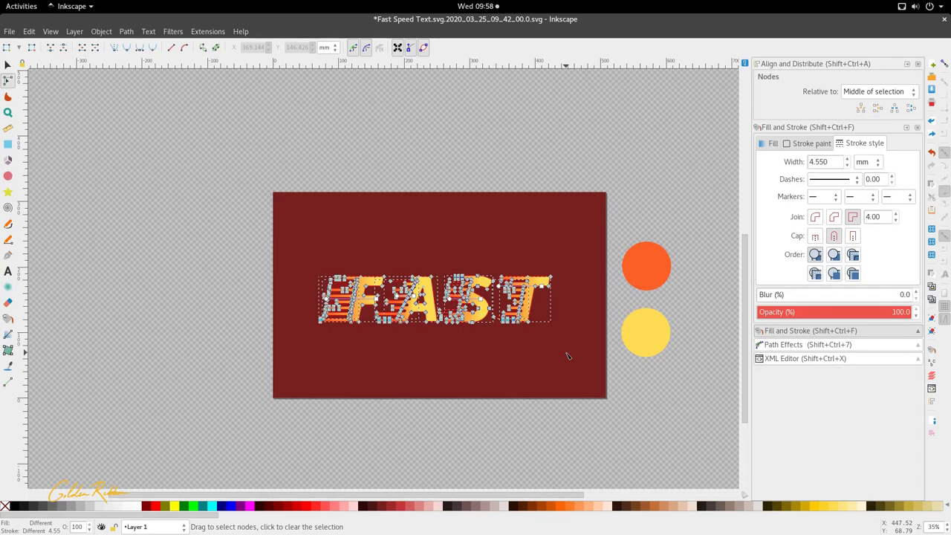
key("s")
left_click(516, 196)
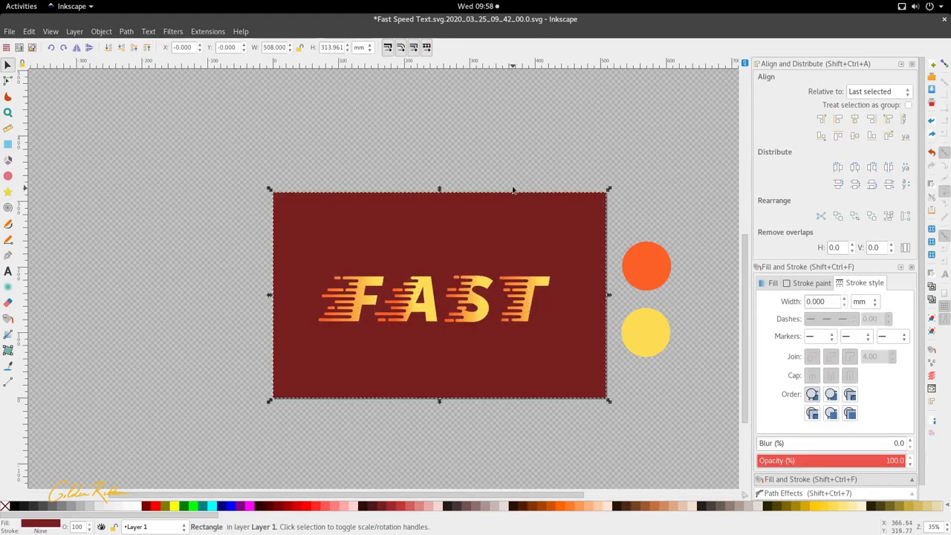
left_click(510, 171)
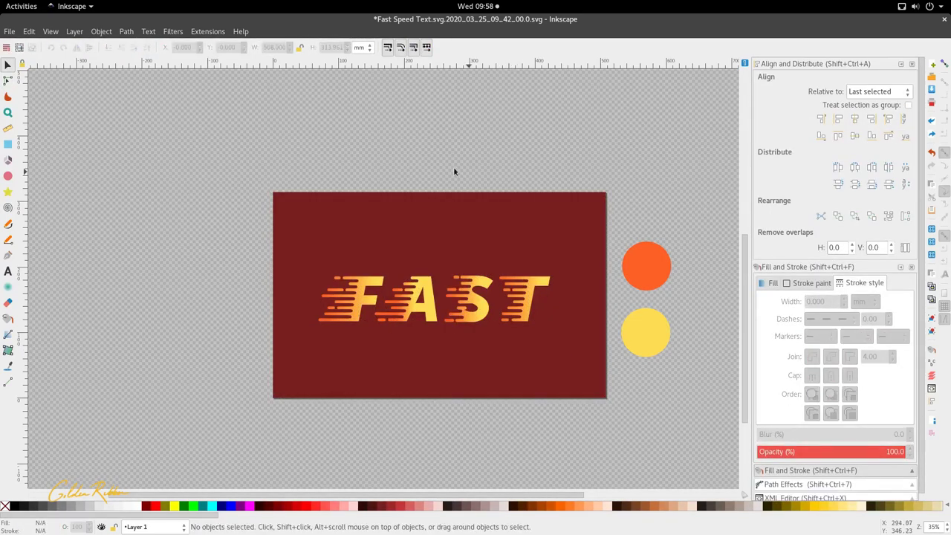